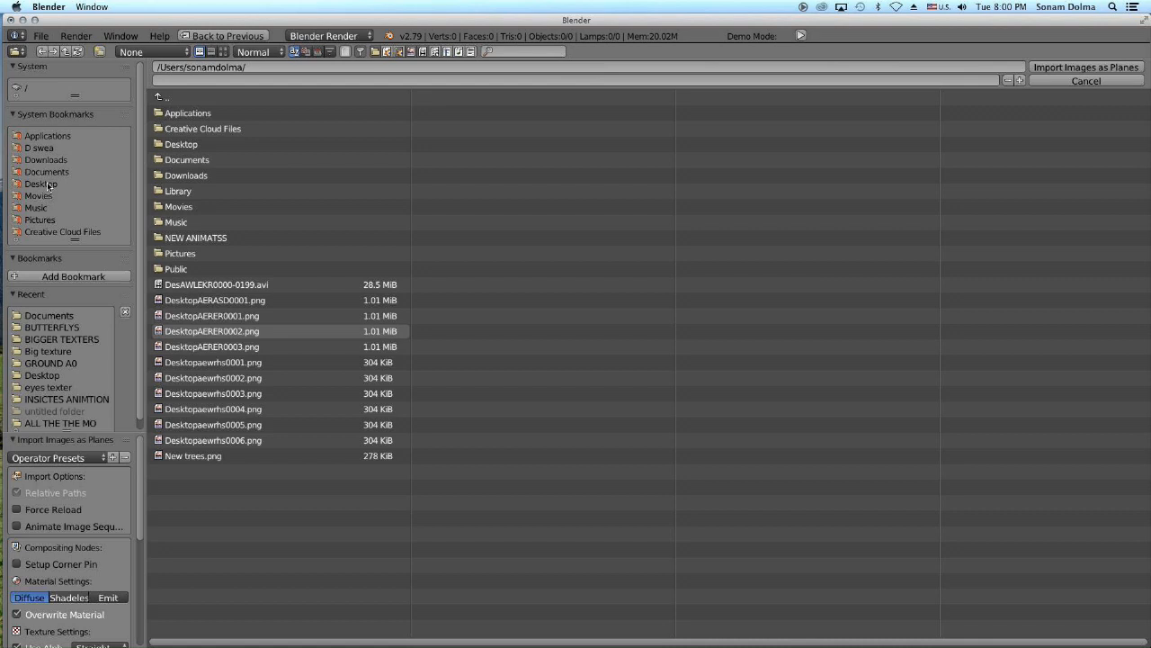
Step: Import Red_Butterfly_PNG_Clipart.png from the Desktop folder as an image plane, browsing the files as thumbnails
{"action": "left_click", "coordinate": [45, 185]}
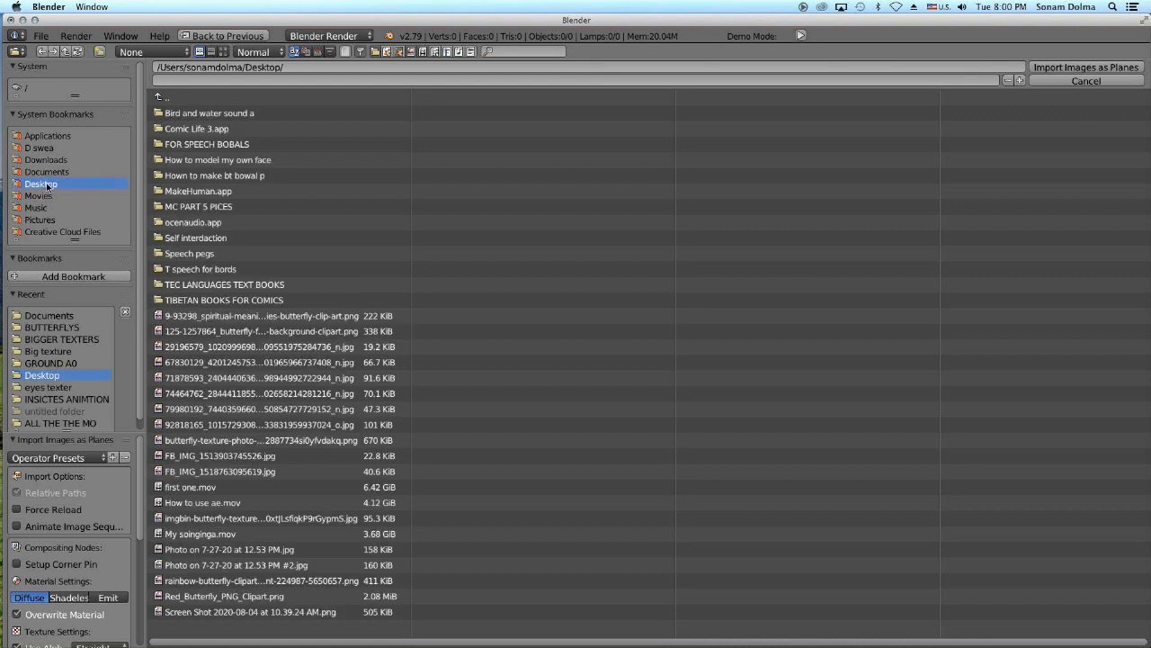
{"action": "left_click", "coordinate": [223, 51]}
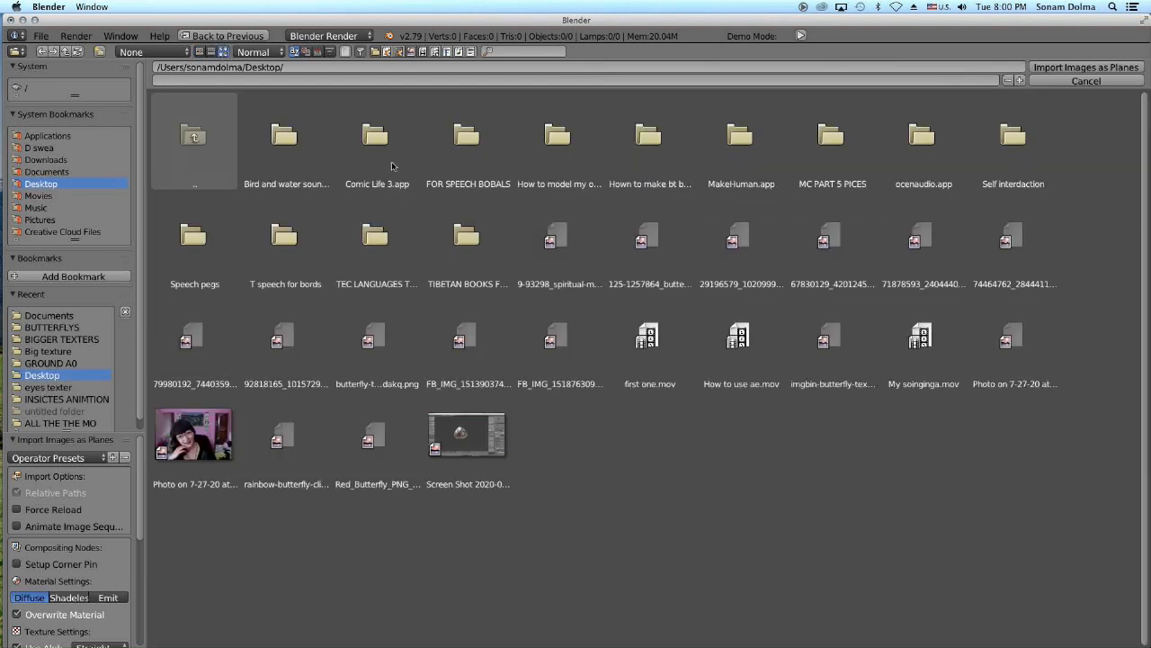
{"action": "left_click", "coordinate": [376, 436]}
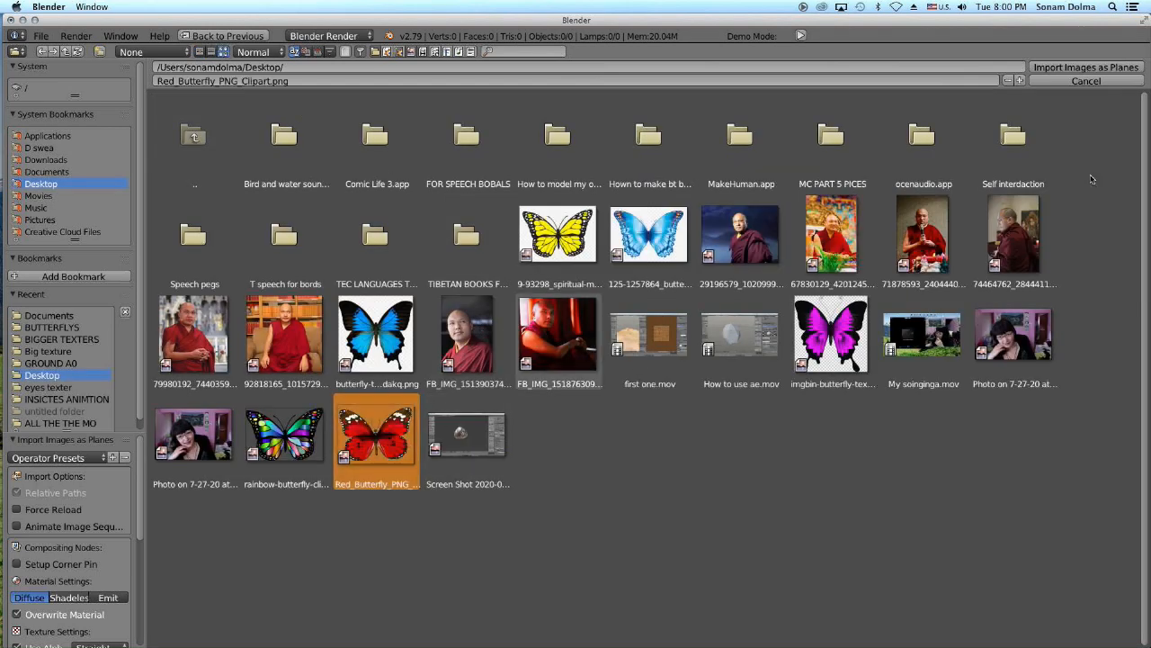
{"action": "left_click", "coordinate": [1123, 69]}
Step: Set the viewport shading to Material and enable Environment Lighting for the world
{"action": "scroll", "coordinate": [599, 358], "scroll_direction": "up", "scroll_amount": 4}
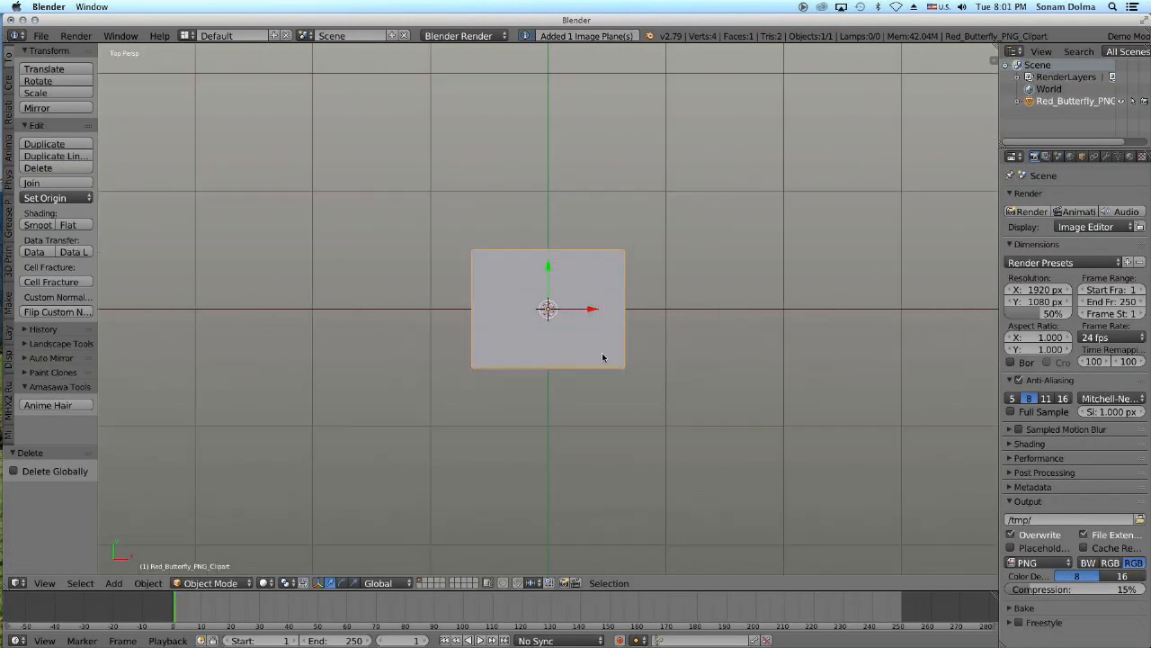
{"action": "scroll", "coordinate": [586, 384], "scroll_direction": "up", "scroll_amount": 1}
{"action": "left_click", "coordinate": [263, 583]}
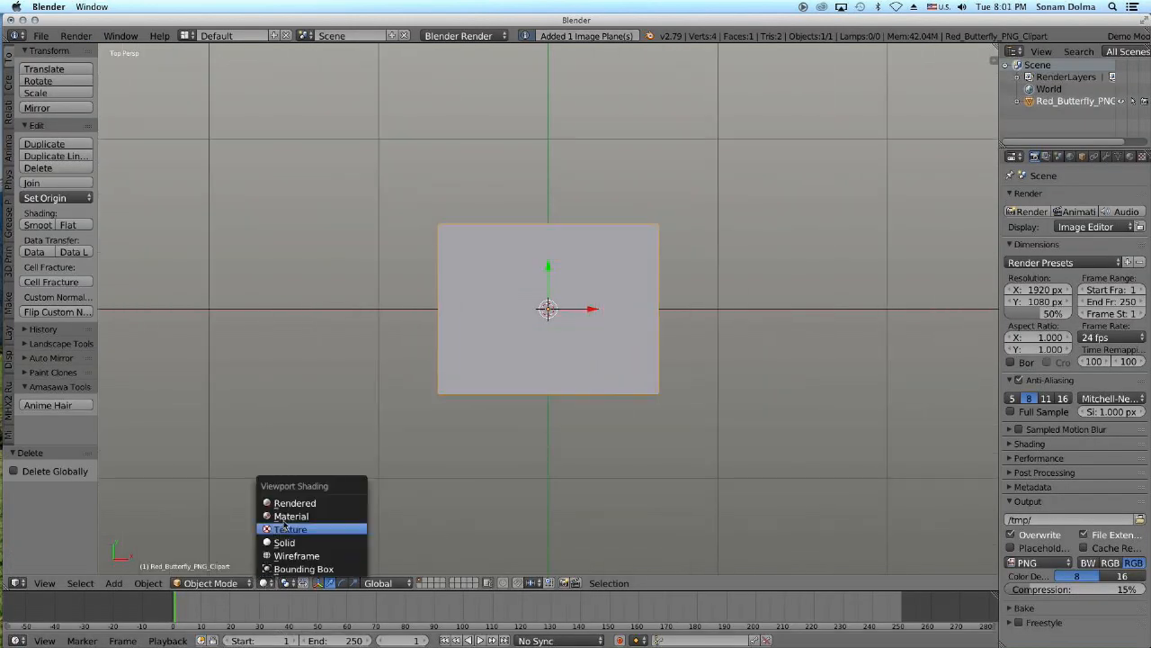
{"action": "left_click", "coordinate": [285, 522]}
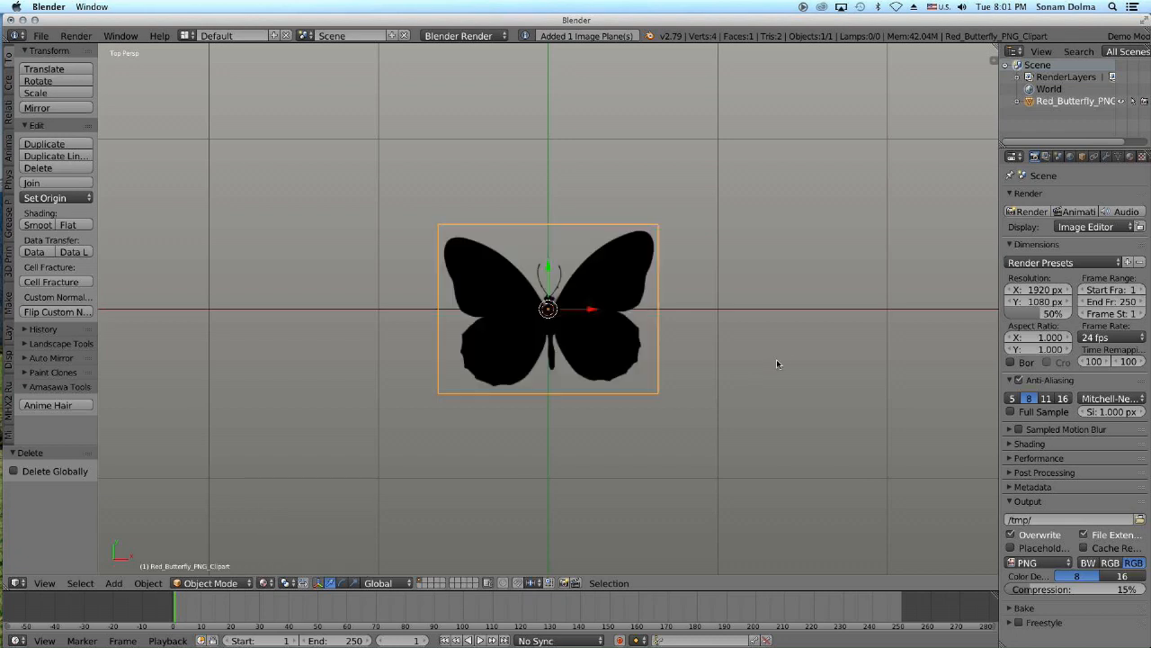
{"action": "left_click", "coordinate": [1069, 157]}
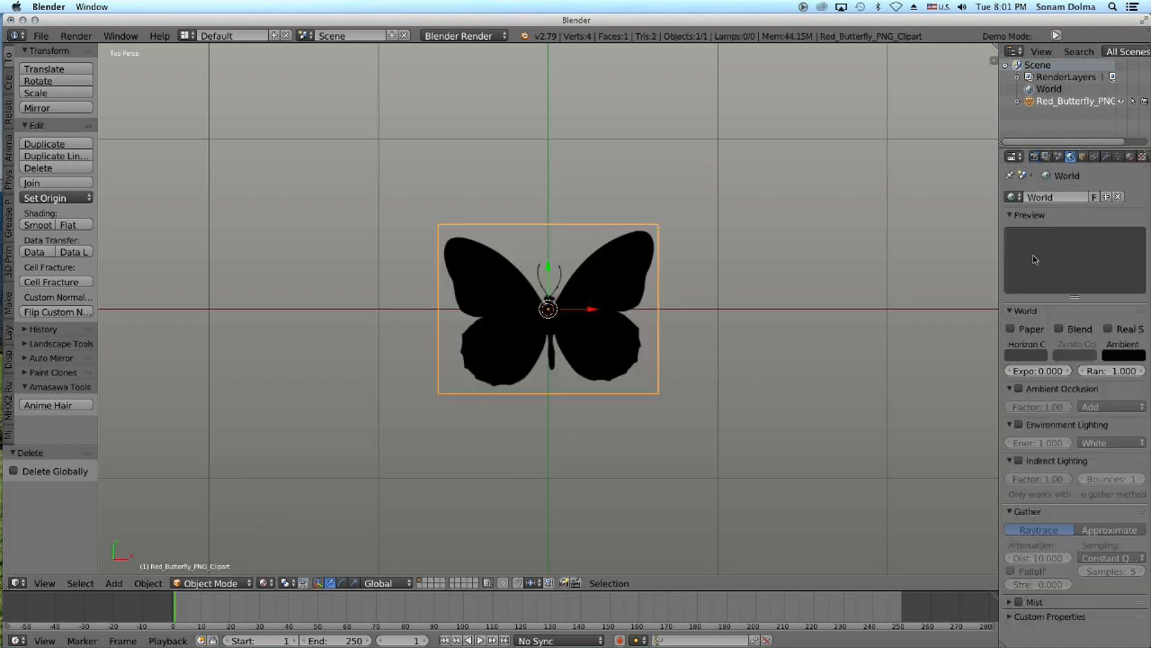
{"action": "left_click", "coordinate": [1019, 424]}
{"action": "scroll", "coordinate": [661, 369], "scroll_direction": "up", "scroll_amount": 4}
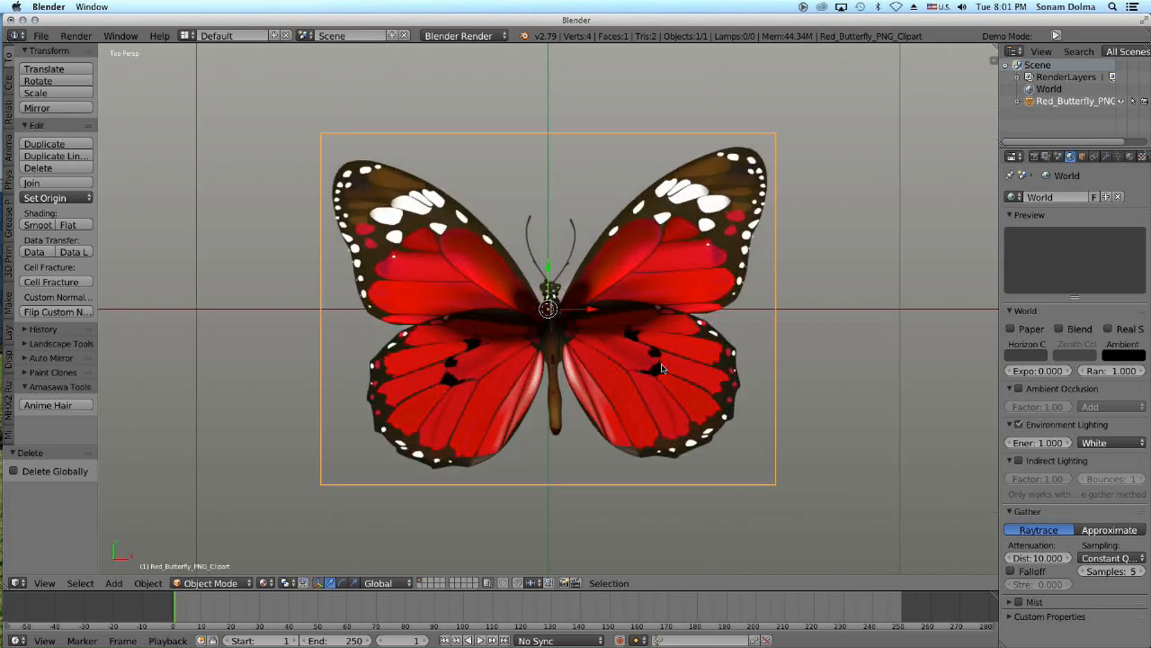
Step: Scale the butterfly image plane up by a factor of about 2.76, and by a further 1.13
{"action": "scroll", "coordinate": [705, 351], "scroll_direction": "down", "scroll_amount": 4}
{"action": "key", "text": "s"}
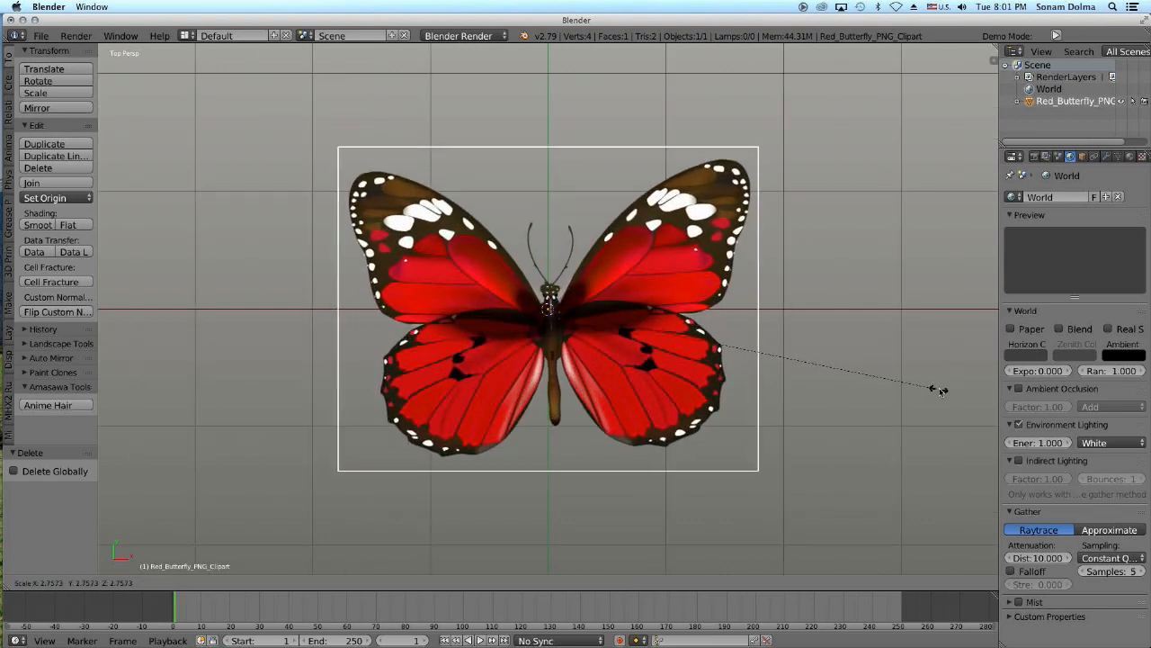
{"action": "left_click", "coordinate": [939, 389]}
{"action": "key", "text": "s"}
{"action": "left_click", "coordinate": [687, 392]}
{"action": "scroll", "coordinate": [566, 343], "scroll_direction": "down", "scroll_amount": 3}
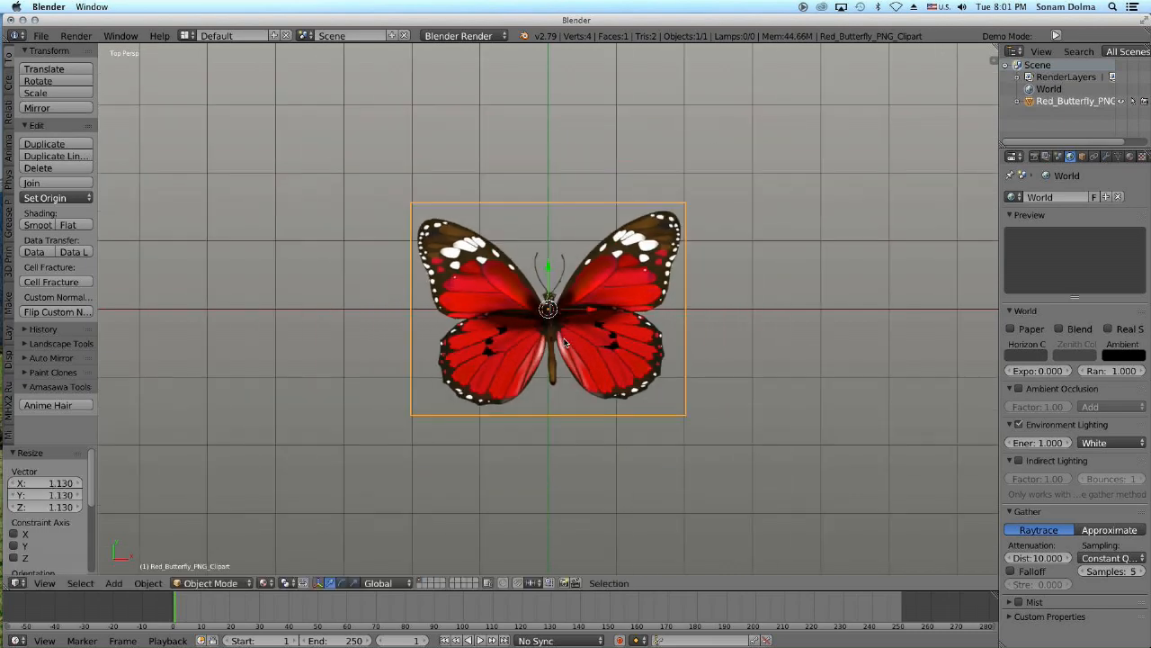
{"action": "key", "text": "shift+a"}
{"action": "key", "text": "Escape"}
{"action": "key", "text": "shift+a"}
{"action": "key", "text": "Escape"}
{"action": "scroll", "coordinate": [634, 381], "scroll_direction": "down", "scroll_amount": 3}
{"action": "key", "text": "shift+a"}
{"action": "key", "text": "Escape"}
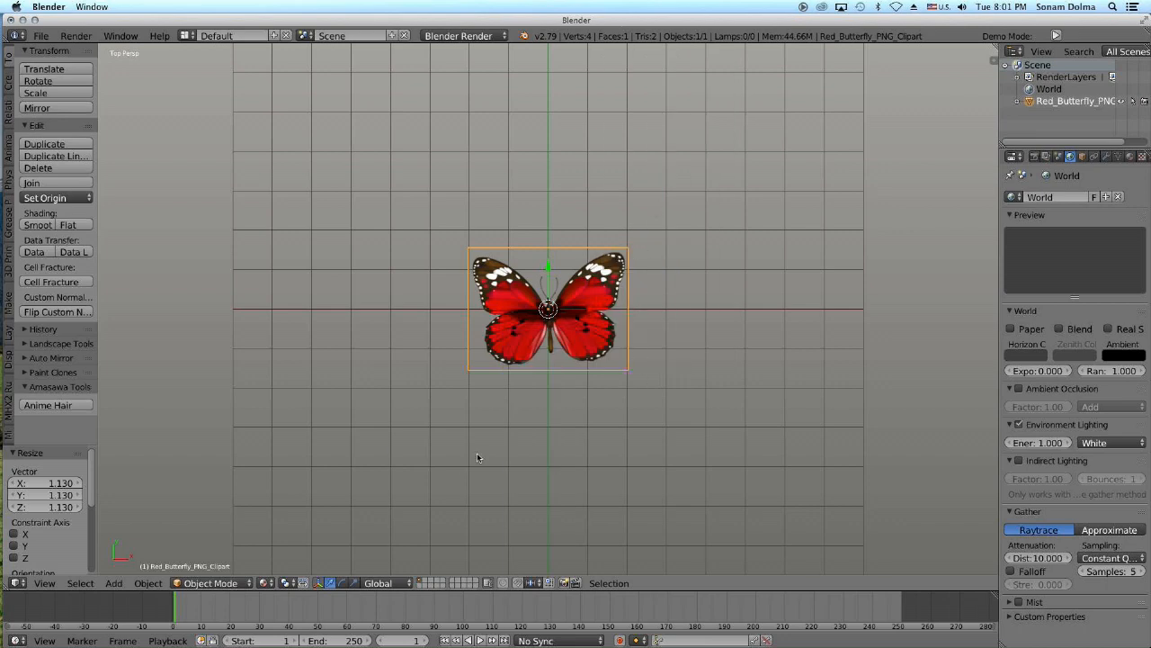
{"action": "key", "text": "shift+a"}
{"action": "key", "text": "Escape"}
Step: Add a mesh plane at the centre of the butterfly image
{"action": "key", "text": "shift+a"}
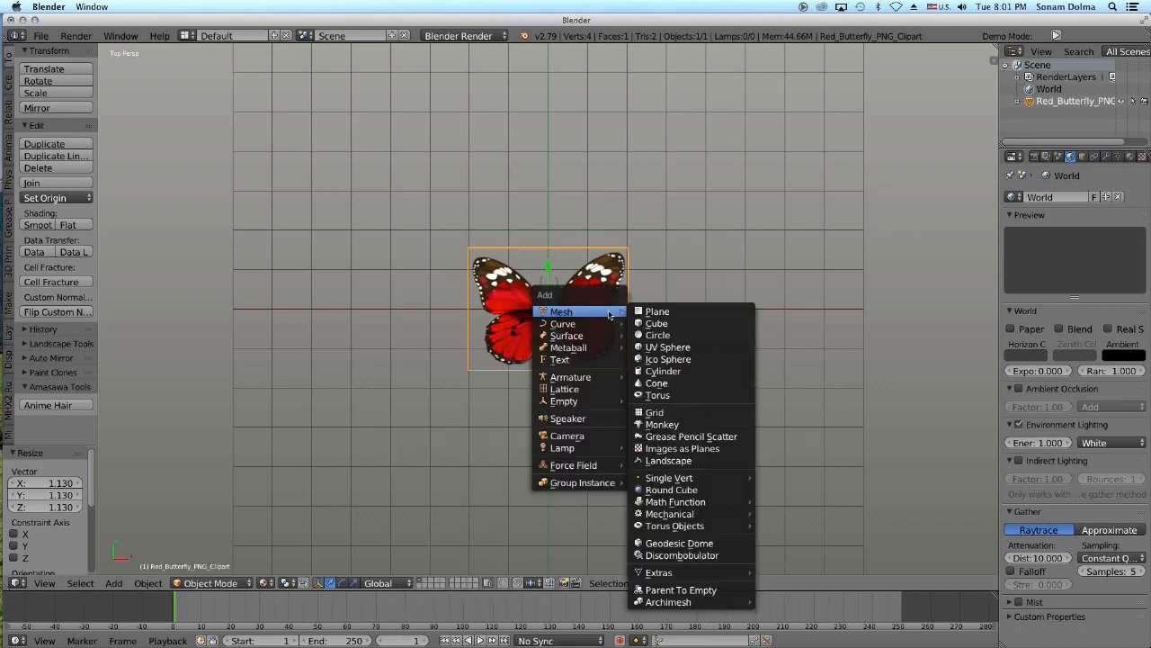
{"action": "left_click", "coordinate": [653, 311]}
{"action": "scroll", "coordinate": [626, 328], "scroll_direction": "up", "scroll_amount": 5}
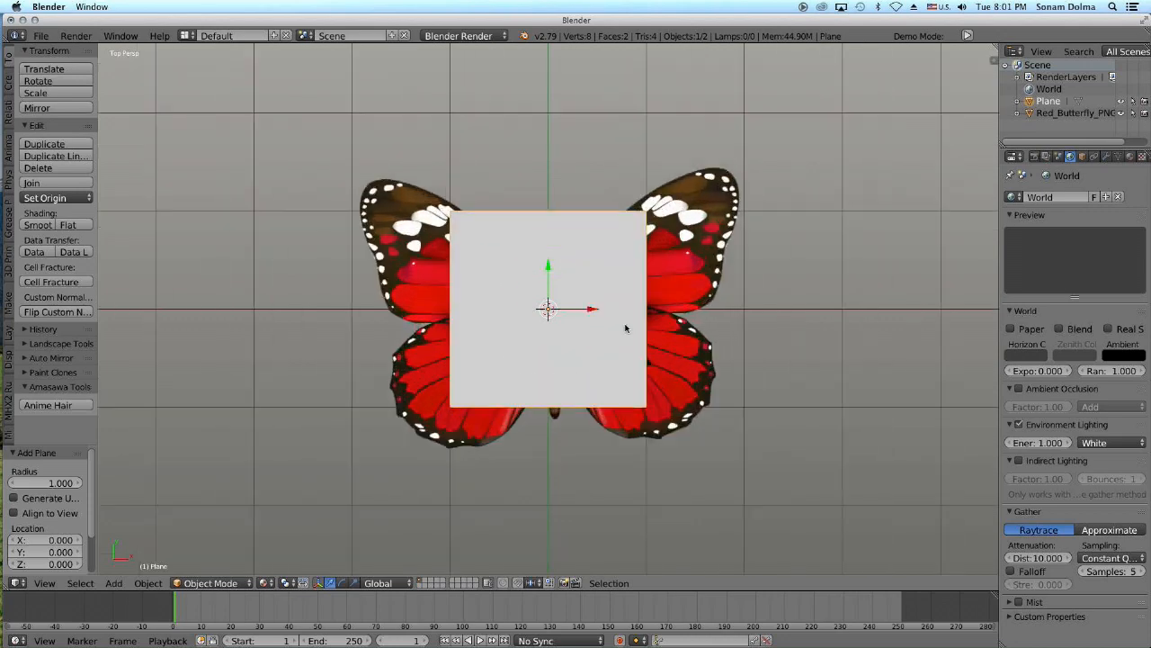
Step: Enter Edit Mode on the new plane and subdivide it with 5 cuts
{"action": "left_click", "coordinate": [235, 582]}
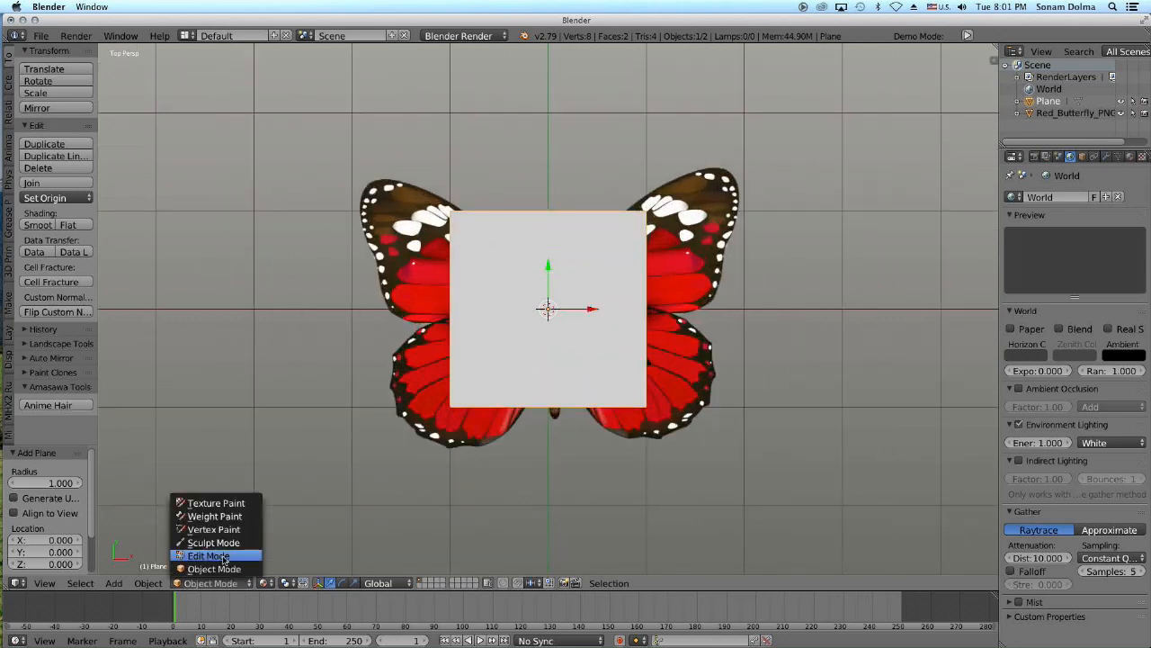
{"action": "left_click", "coordinate": [214, 570]}
{"action": "key", "text": "w"}
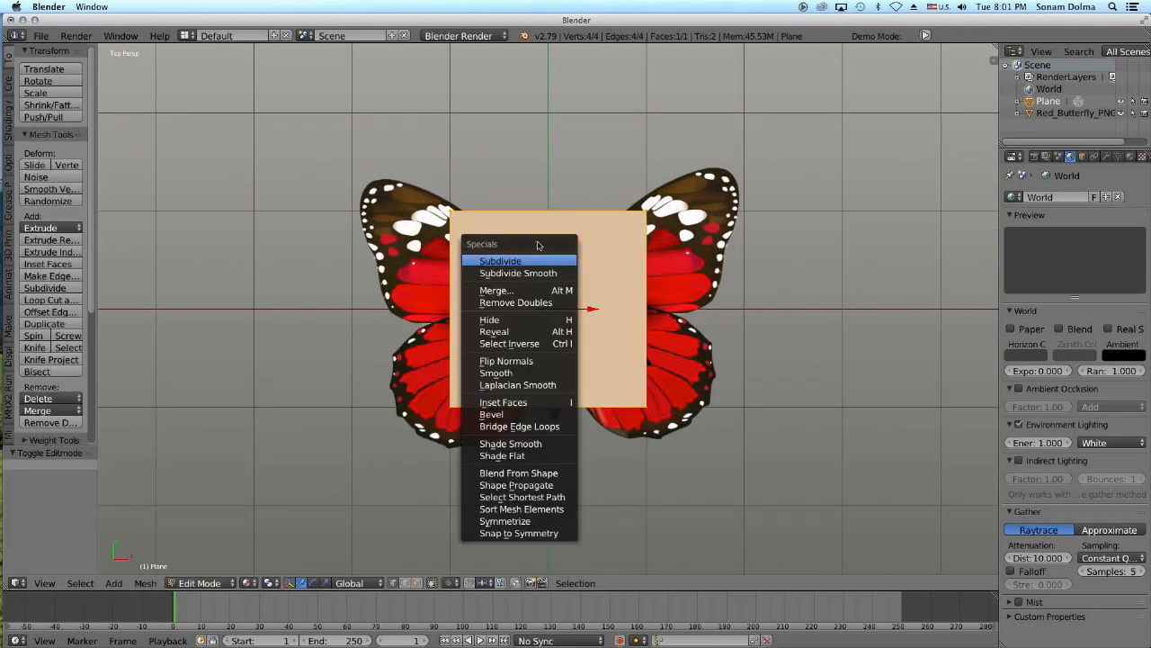
{"action": "left_click", "coordinate": [532, 260]}
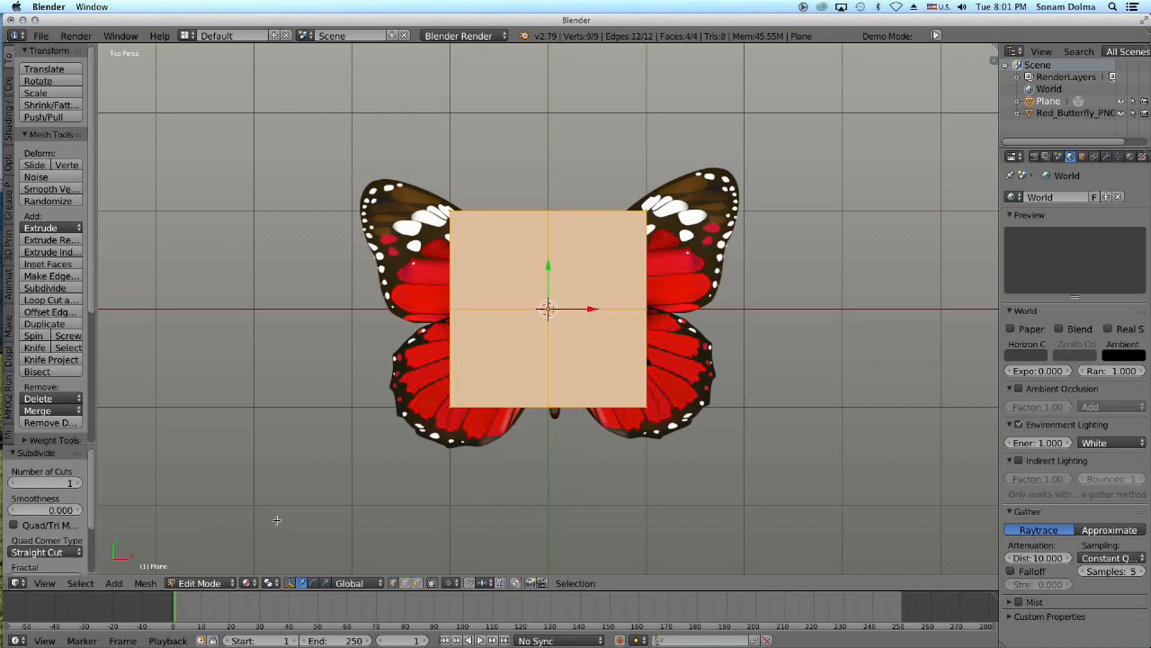
{"action": "left_click", "coordinate": [78, 483]}
{"action": "left_click", "coordinate": [79, 483]}
{"action": "left_click", "coordinate": [78, 483]}
{"action": "left_click", "coordinate": [79, 483]}
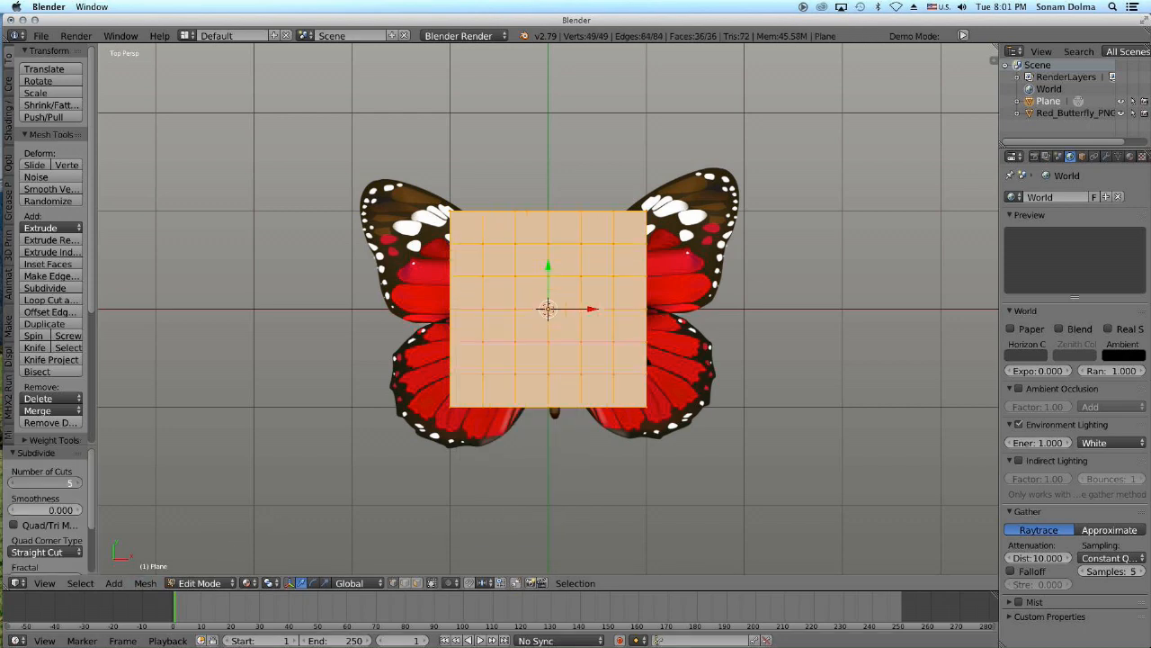
Step: Select the middle vertex on the right edge of the subdivided plane
{"action": "scroll", "coordinate": [588, 403], "scroll_direction": "up", "scroll_amount": 2}
{"action": "right_click", "coordinate": [588, 403]}
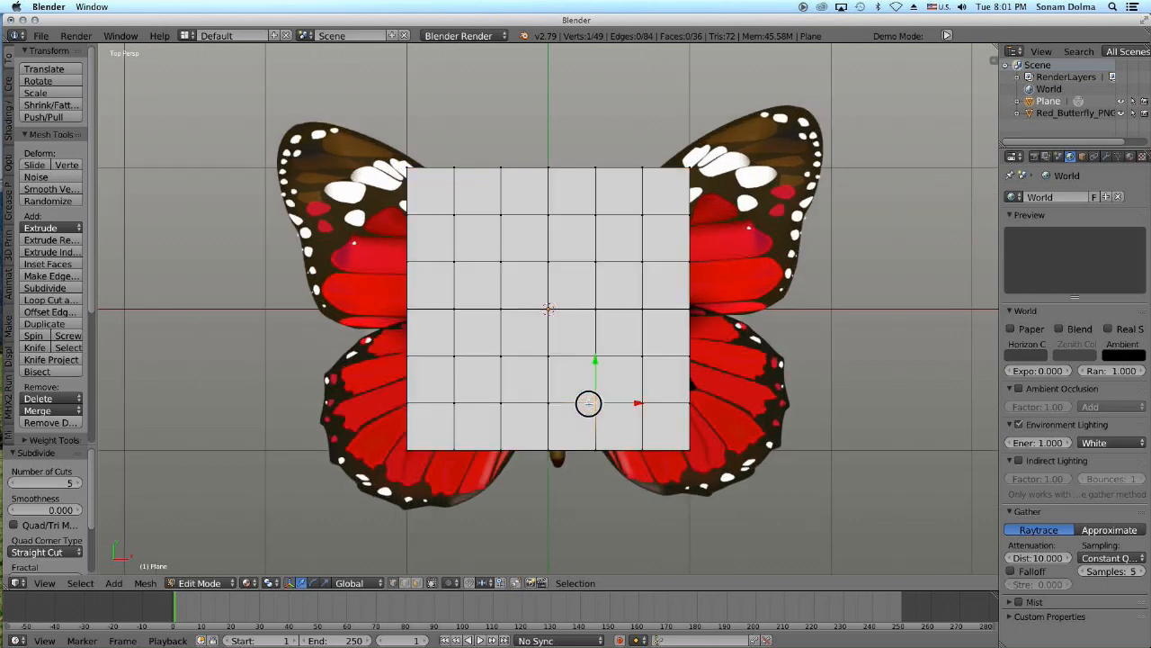
{"action": "scroll", "coordinate": [623, 358], "scroll_direction": "down", "scroll_amount": 1}
{"action": "right_click", "coordinate": [662, 310]}
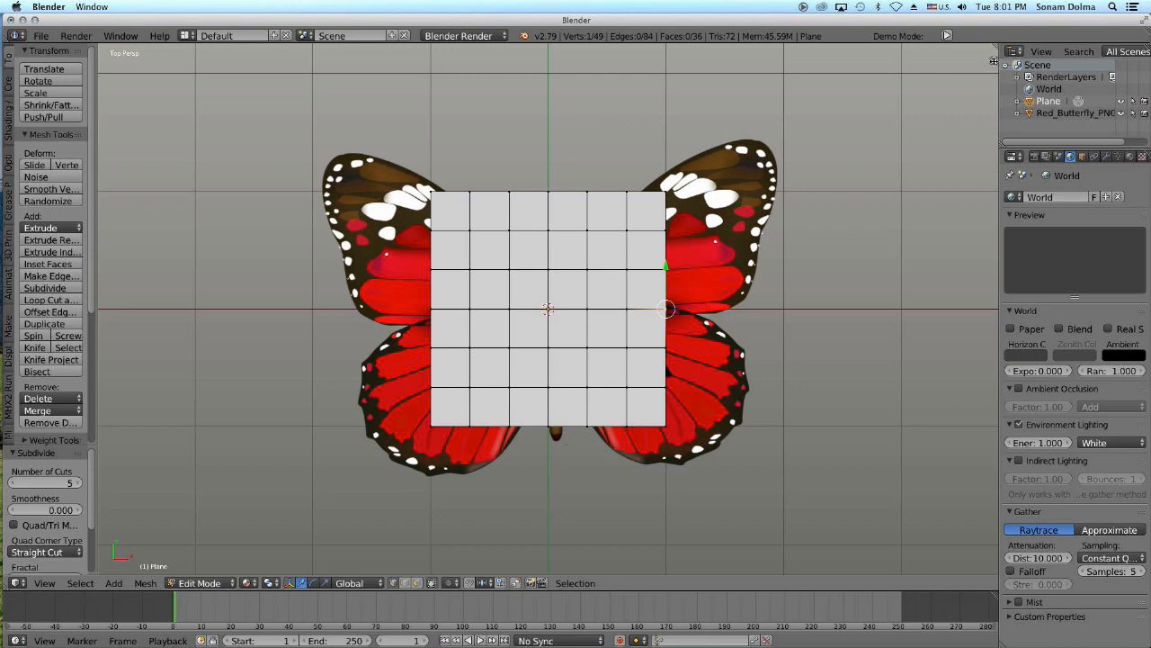
Step: Open the 3D view's properties region and start the Screencast Keys display
{"action": "left_click", "coordinate": [994, 61]}
{"action": "scroll", "coordinate": [942, 306], "scroll_direction": "down", "scroll_amount": 4}
{"action": "scroll", "coordinate": [871, 402], "scroll_direction": "down", "scroll_amount": 7}
{"action": "scroll", "coordinate": [916, 412], "scroll_direction": "down", "scroll_amount": 4}
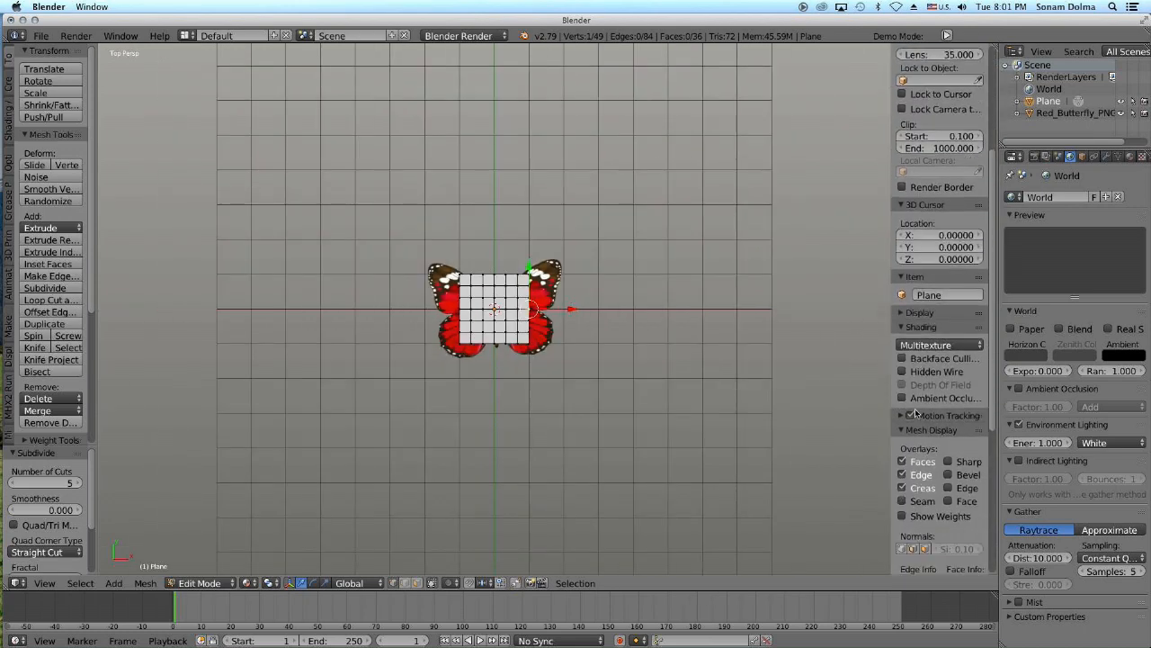
{"action": "scroll", "coordinate": [915, 412], "scroll_direction": "down", "scroll_amount": 7}
{"action": "left_click", "coordinate": [924, 565]}
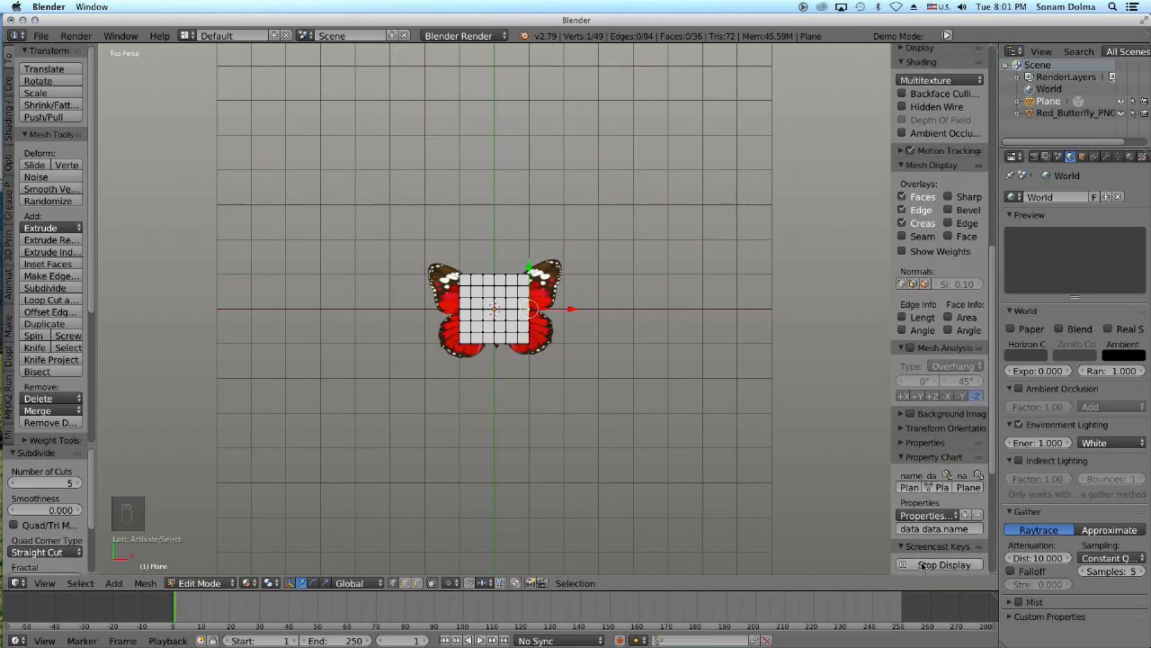
Step: Circle-select the middle horizontal row of the plane's vertices and scale it to 0.093 toward the centre
{"action": "scroll", "coordinate": [955, 290], "scroll_direction": "up", "scroll_amount": 5}
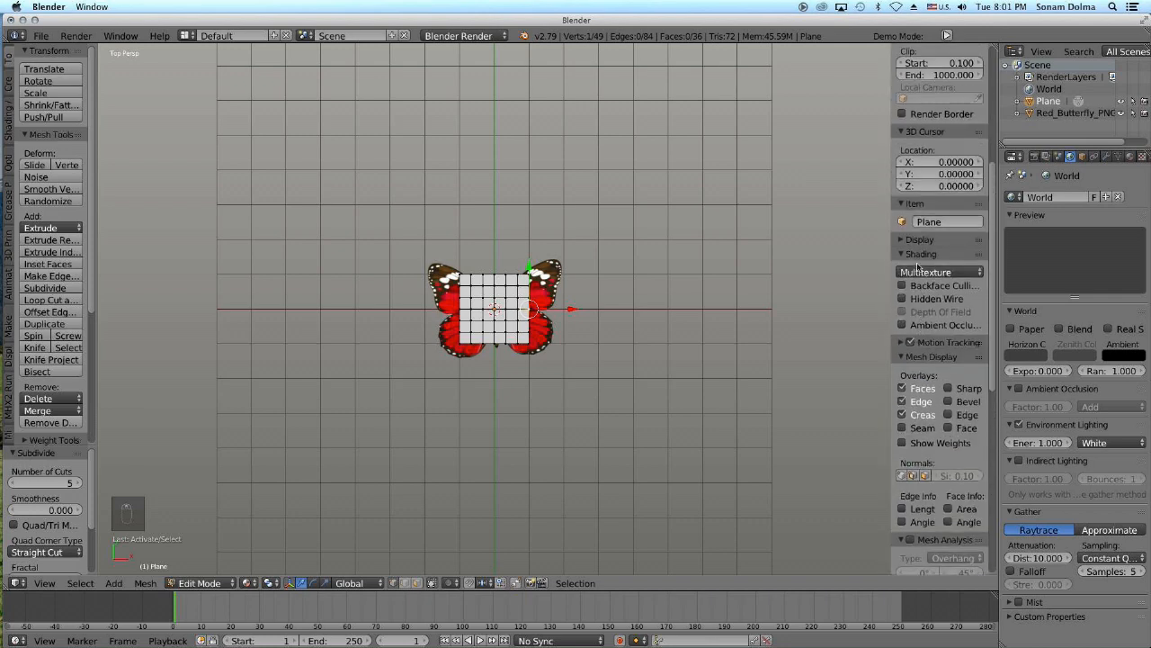
{"action": "scroll", "coordinate": [919, 305], "scroll_direction": "up", "scroll_amount": 2}
{"action": "scroll", "coordinate": [591, 331], "scroll_direction": "up", "scroll_amount": 6}
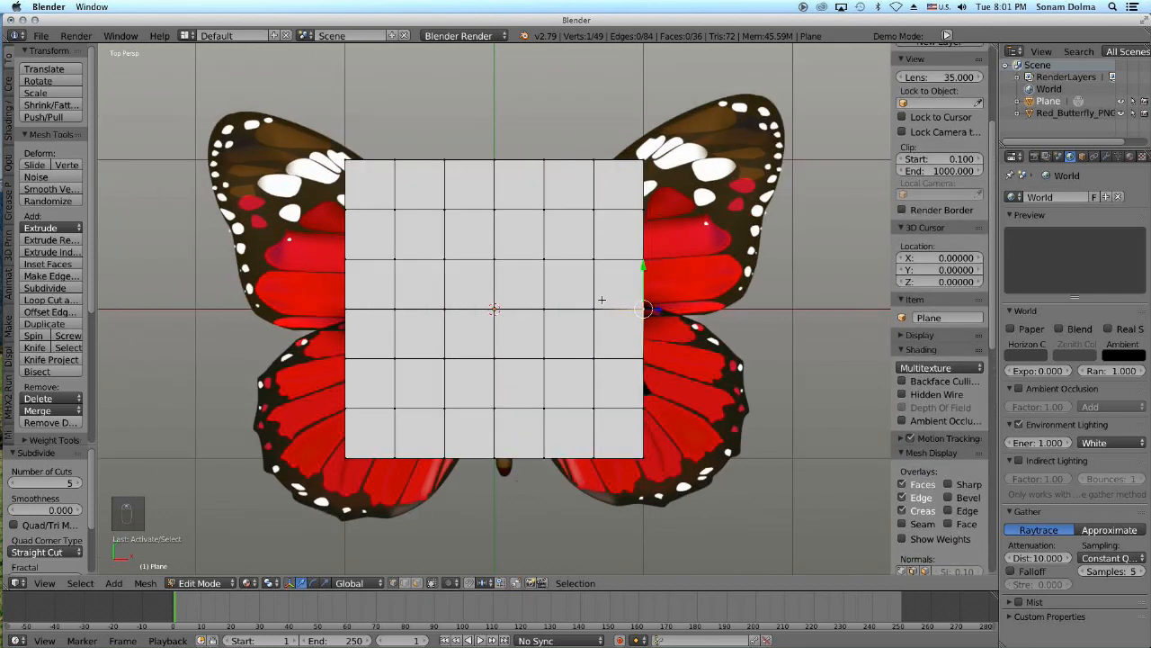
{"action": "left_click_drag", "start_coordinate": [620, 311], "coordinate": [355, 316]}
{"action": "key", "text": "Escape"}
{"action": "key", "text": "s"}
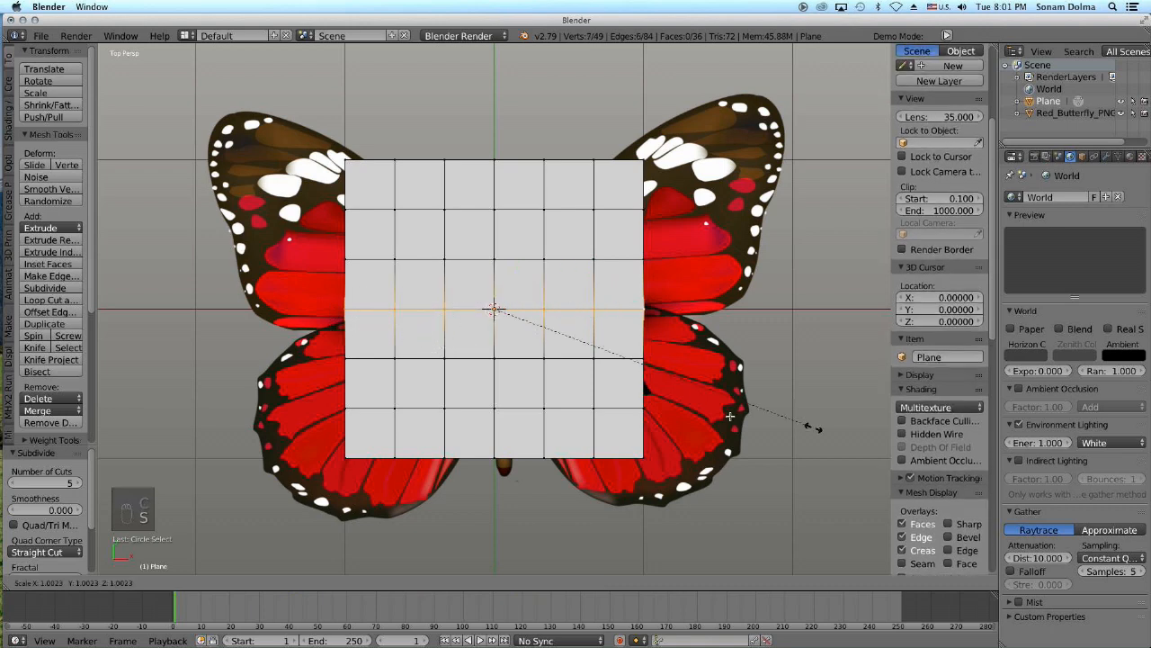
{"action": "left_click", "coordinate": [504, 335]}
Step: Move the three lower vertices of the plane's right edge outward onto the outline of the butterfly's lower right wing
{"action": "right_click", "coordinate": [644, 360]}
{"action": "key", "text": "g"}
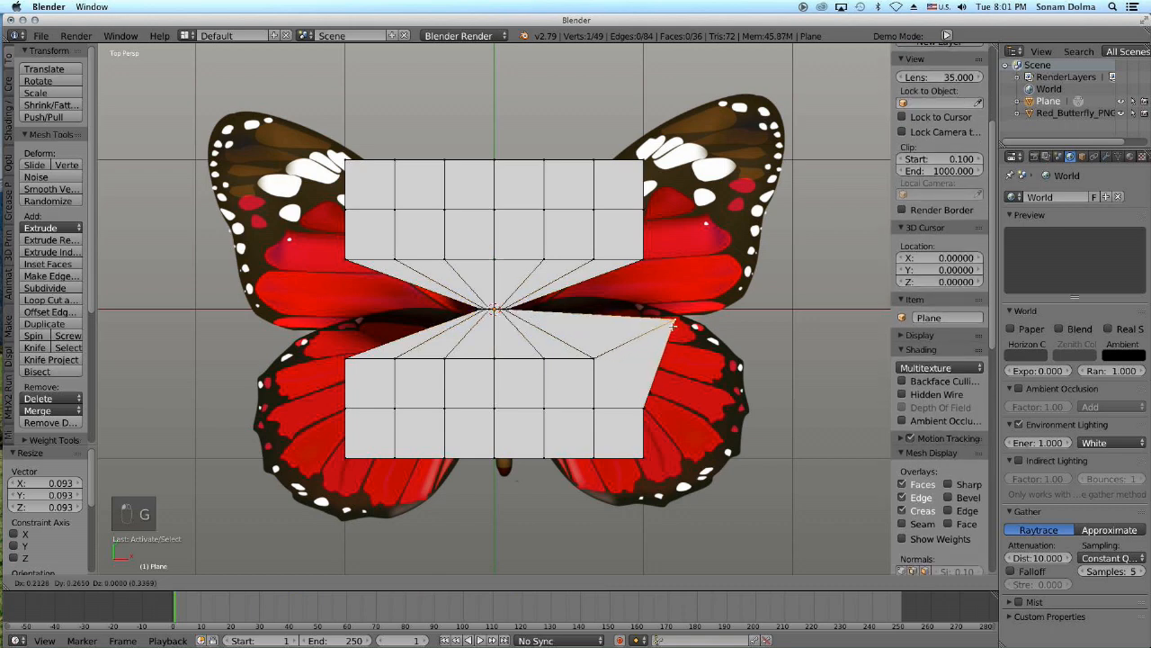
{"action": "left_click", "coordinate": [695, 330]}
{"action": "key", "text": "g"}
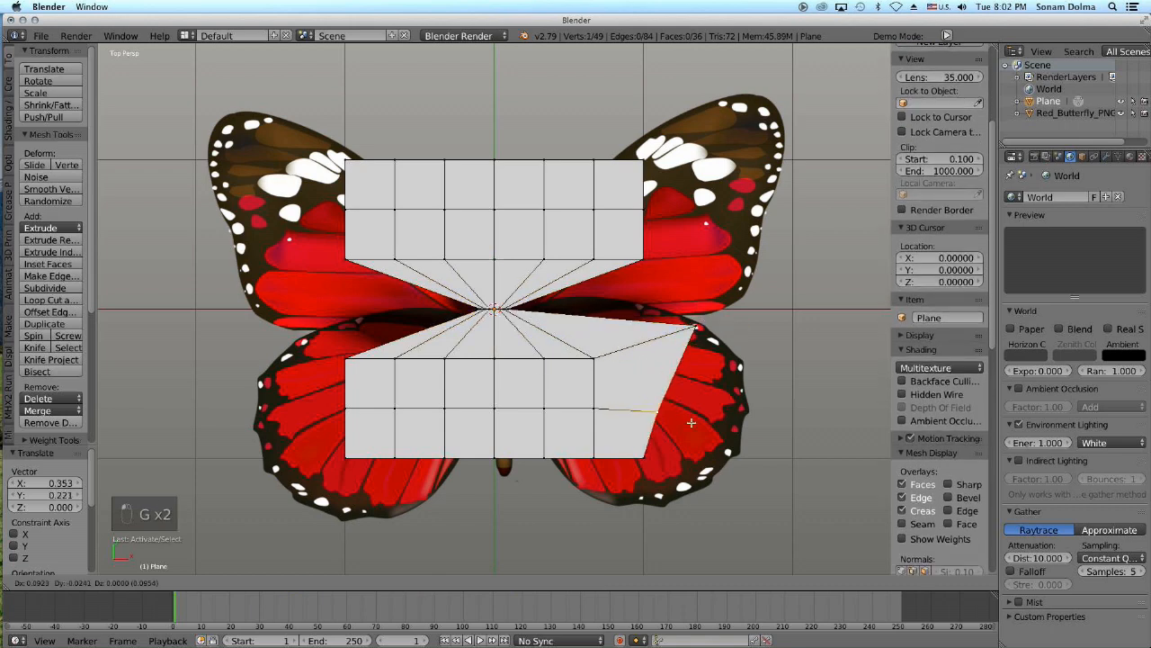
{"action": "left_click", "coordinate": [742, 420]}
{"action": "right_click", "coordinate": [643, 459]}
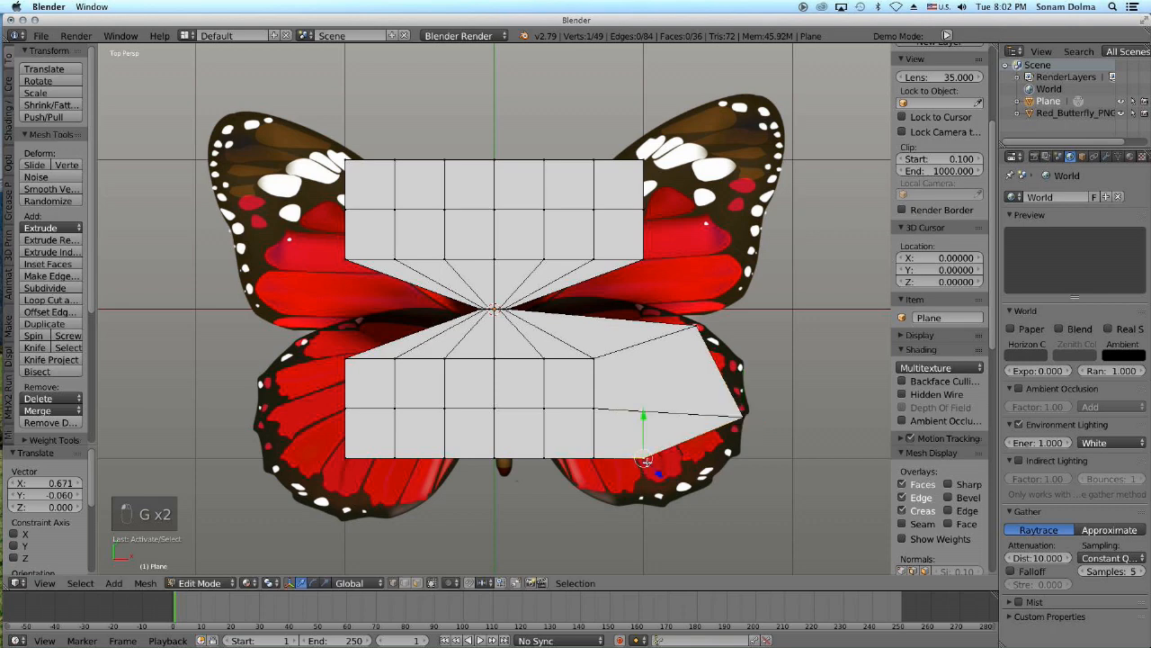
{"action": "key", "text": "g"}
{"action": "left_click", "coordinate": [697, 488]}
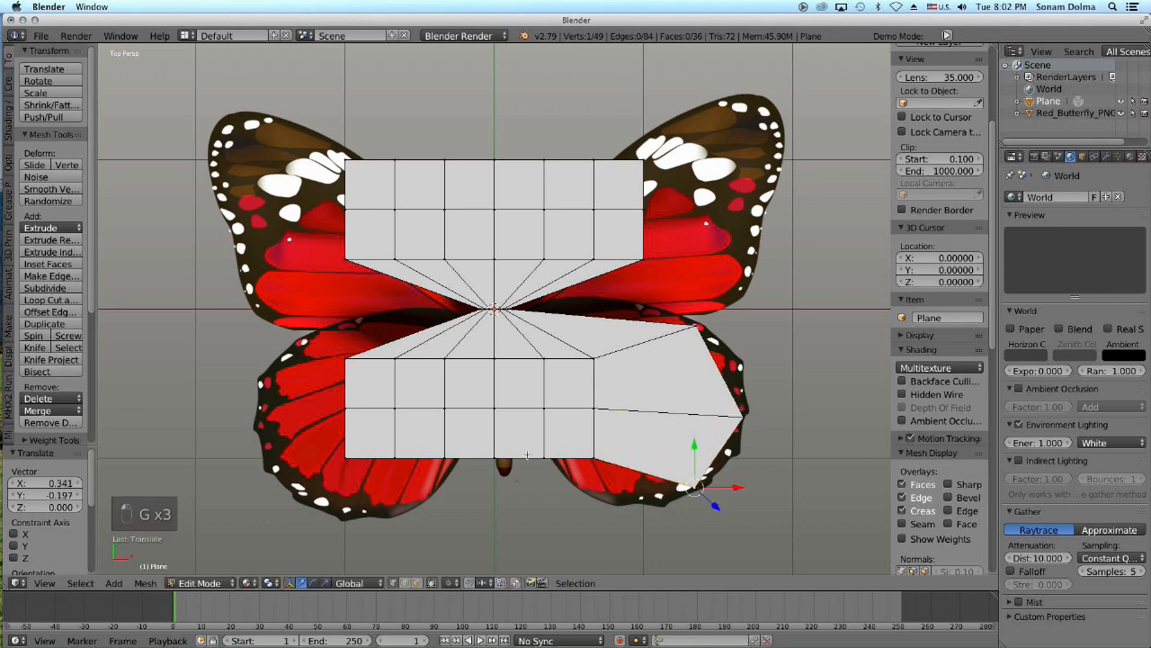
Step: Circle-select the middle vertical column of vertices, scale it to 0.194 and move it 0.040 in X and -0.076 in Y onto the body
{"action": "right_click", "coordinate": [491, 451]}
{"action": "key", "text": "c"}
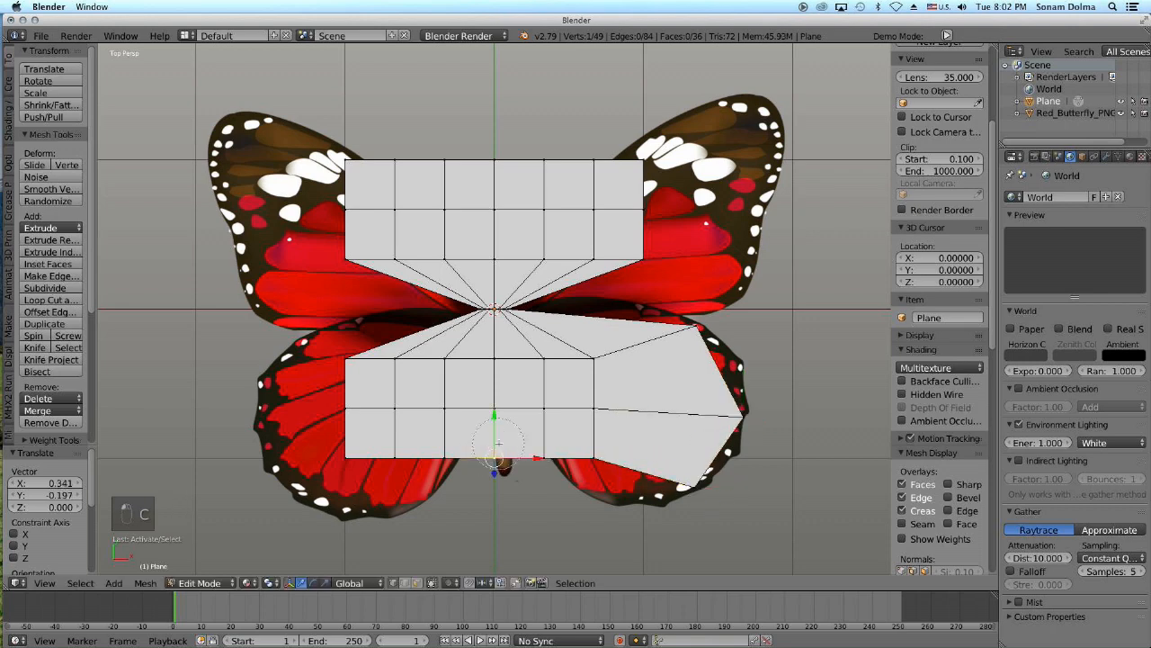
{"action": "mouse_move", "coordinate": [498, 455]}
{"action": "left_mouse_down"}
{"action": "mouse_move", "coordinate": [495, 172]}
{"action": "mouse_move", "coordinate": [522, 139]}
{"action": "left_mouse_up"}
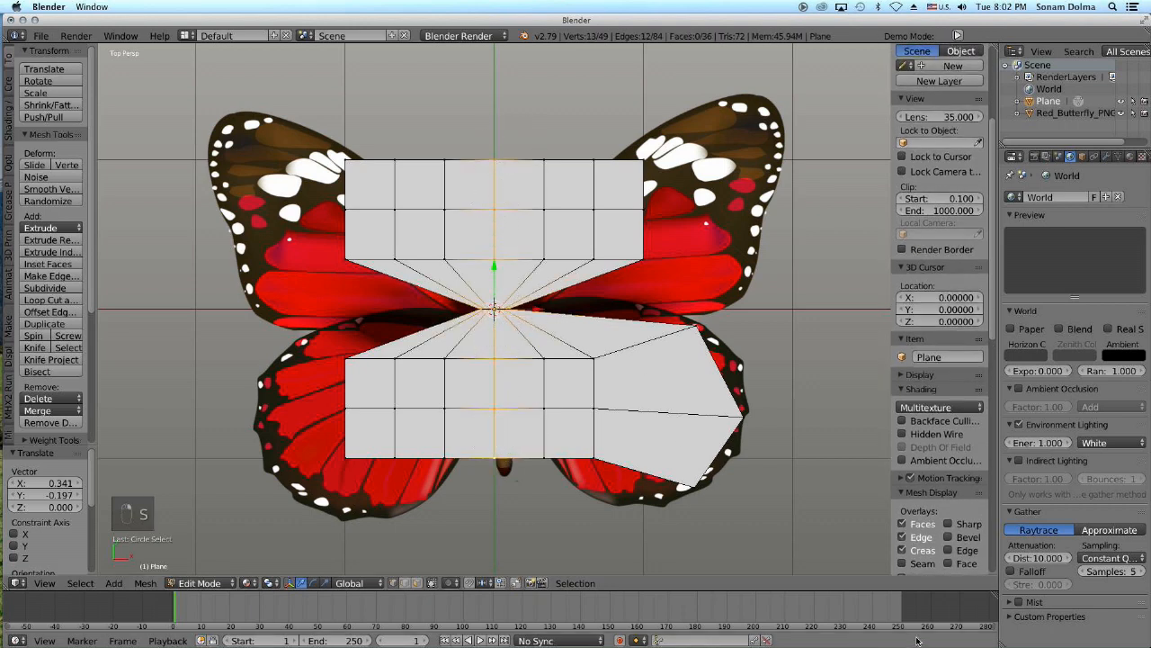
{"action": "key", "text": "s"}
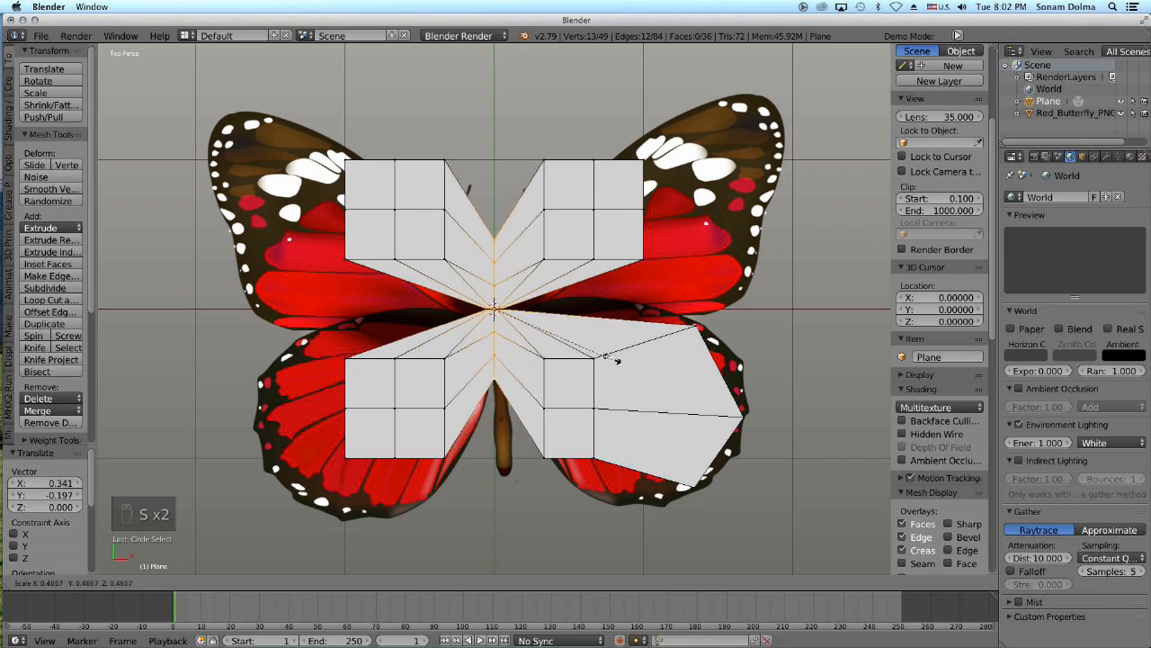
{"action": "left_click", "coordinate": [541, 330]}
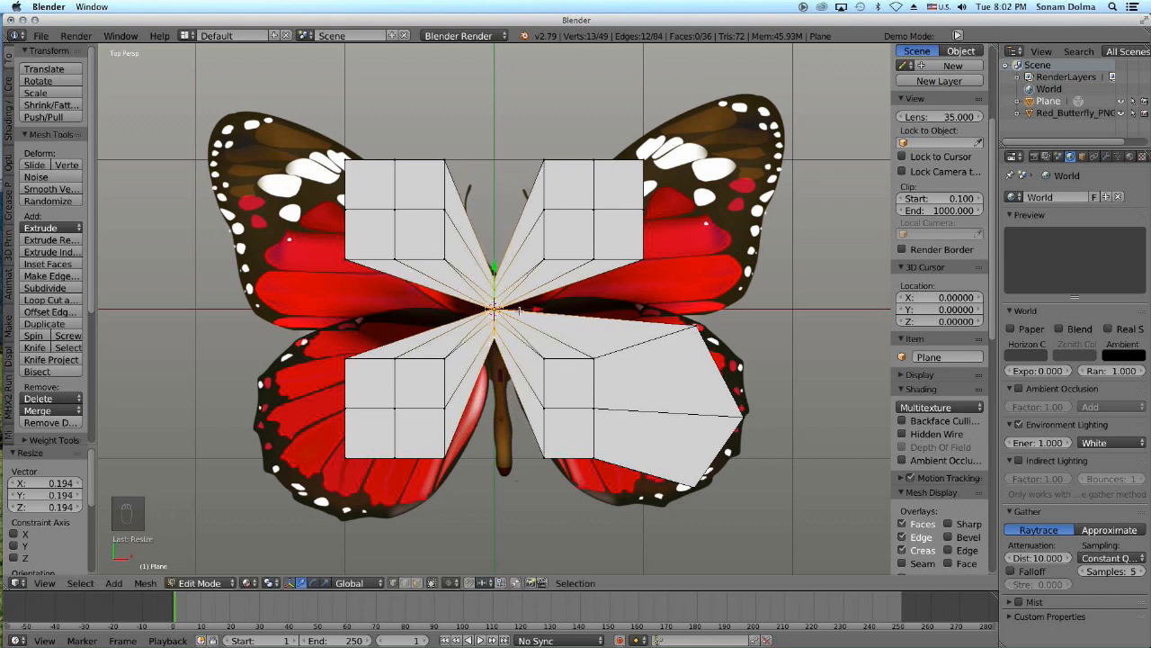
{"action": "key", "text": "g"}
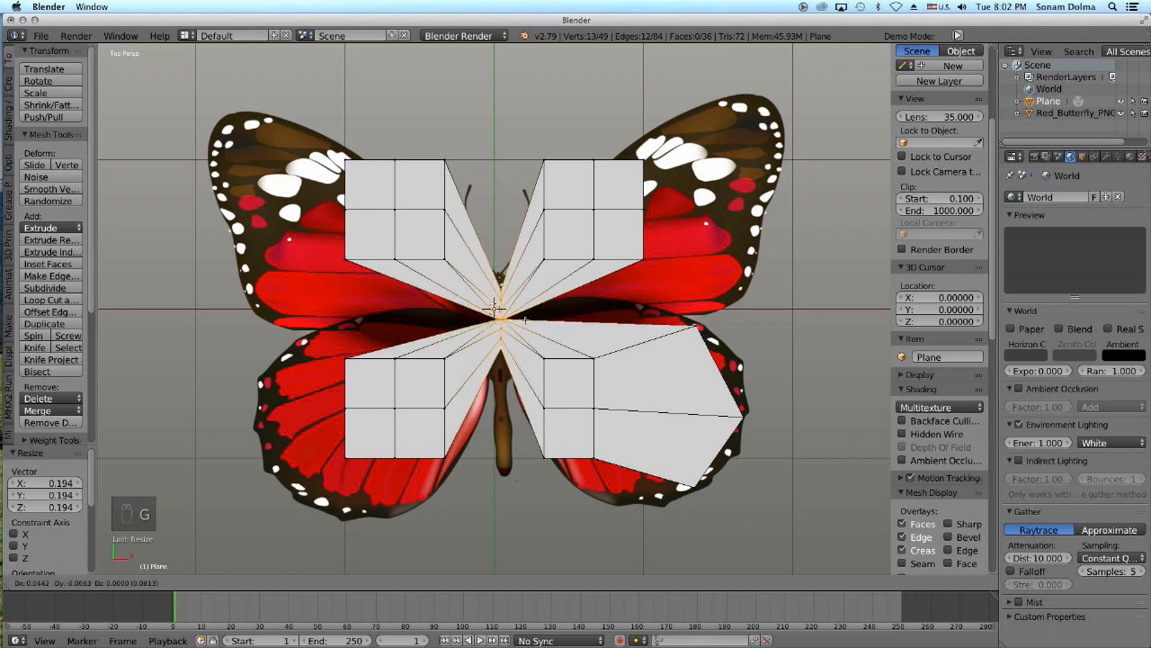
{"action": "left_click", "coordinate": [525, 320]}
Step: Move the three vertices of the plane's upper left edge outward onto the outline of the butterfly's upper left wing
{"action": "right_click", "coordinate": [351, 209]}
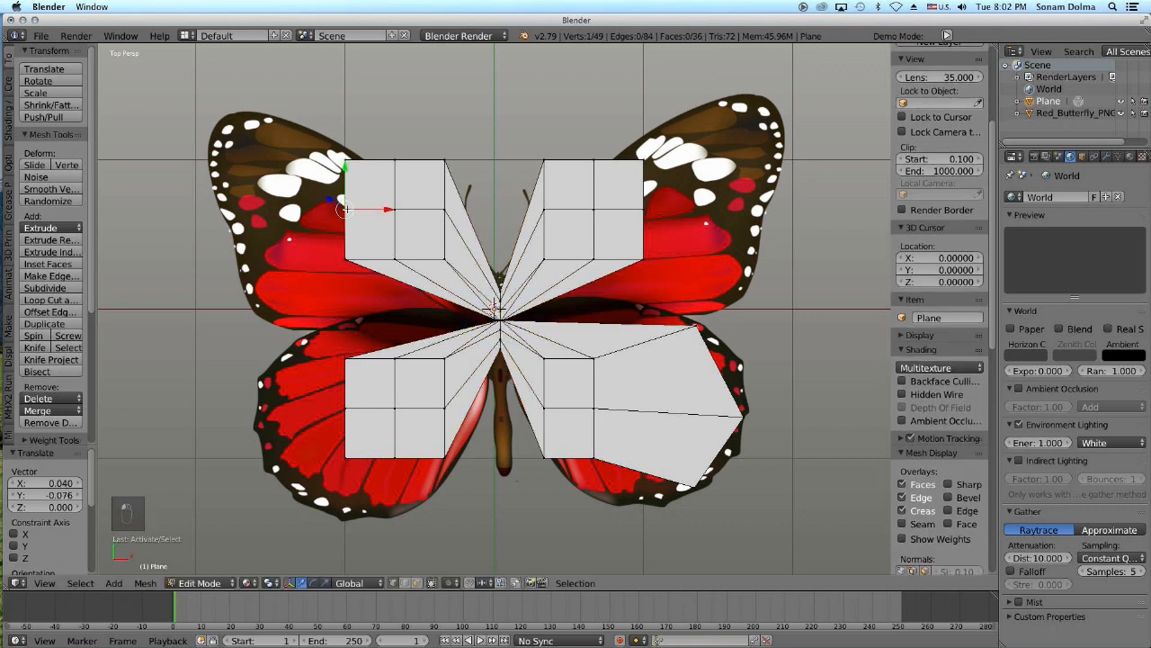
{"action": "key", "text": "g"}
{"action": "left_click", "coordinate": [225, 209]}
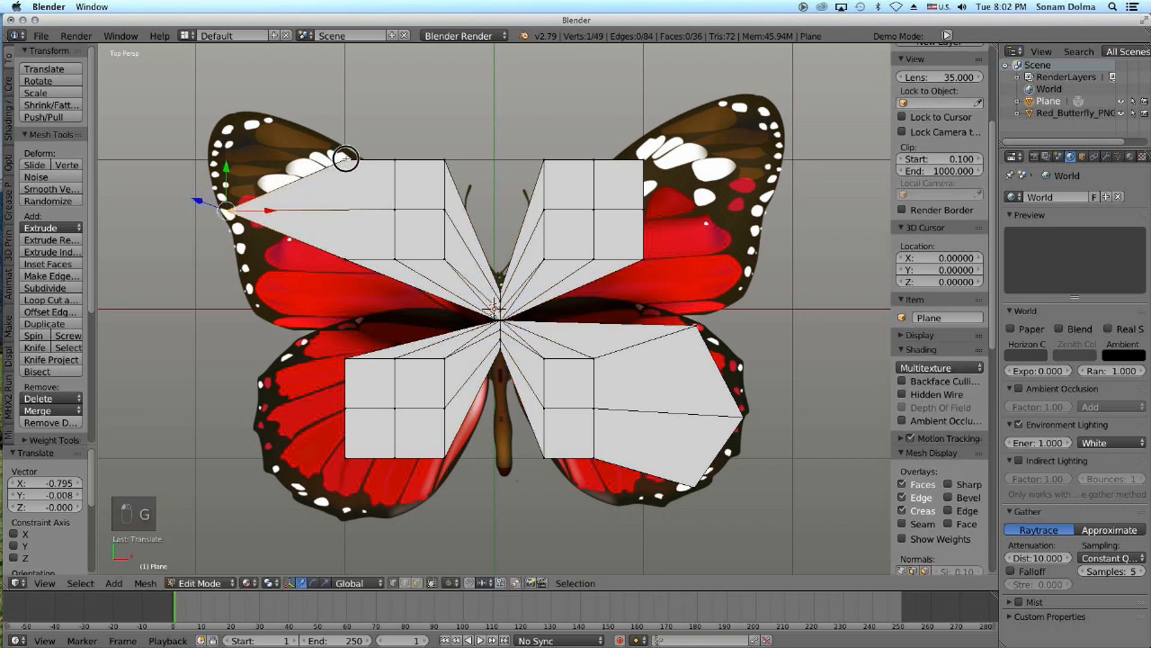
{"action": "right_click", "coordinate": [345, 159]}
{"action": "key", "text": "g"}
{"action": "left_click", "coordinate": [231, 113]}
{"action": "right_click", "coordinate": [347, 259]}
{"action": "key", "text": "g"}
{"action": "left_click", "coordinate": [400, 292]}
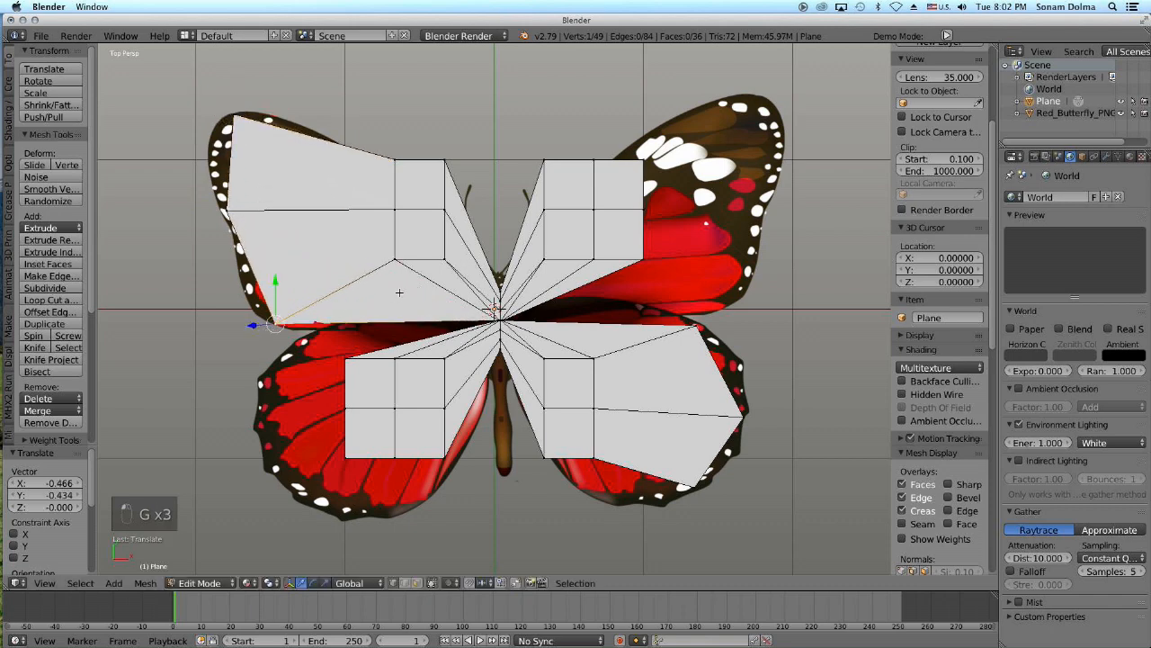
Step: Move the second column's three upper left wing vertices outward, placing the uppermost one on the wing's upper outline
{"action": "right_click", "coordinate": [405, 253]}
{"action": "key", "text": "g"}
{"action": "left_click", "coordinate": [352, 255]}
{"action": "right_click", "coordinate": [395, 211]}
{"action": "key", "text": "g"}
{"action": "left_click", "coordinate": [293, 227]}
{"action": "right_click", "coordinate": [395, 158]}
{"action": "key", "text": "g"}
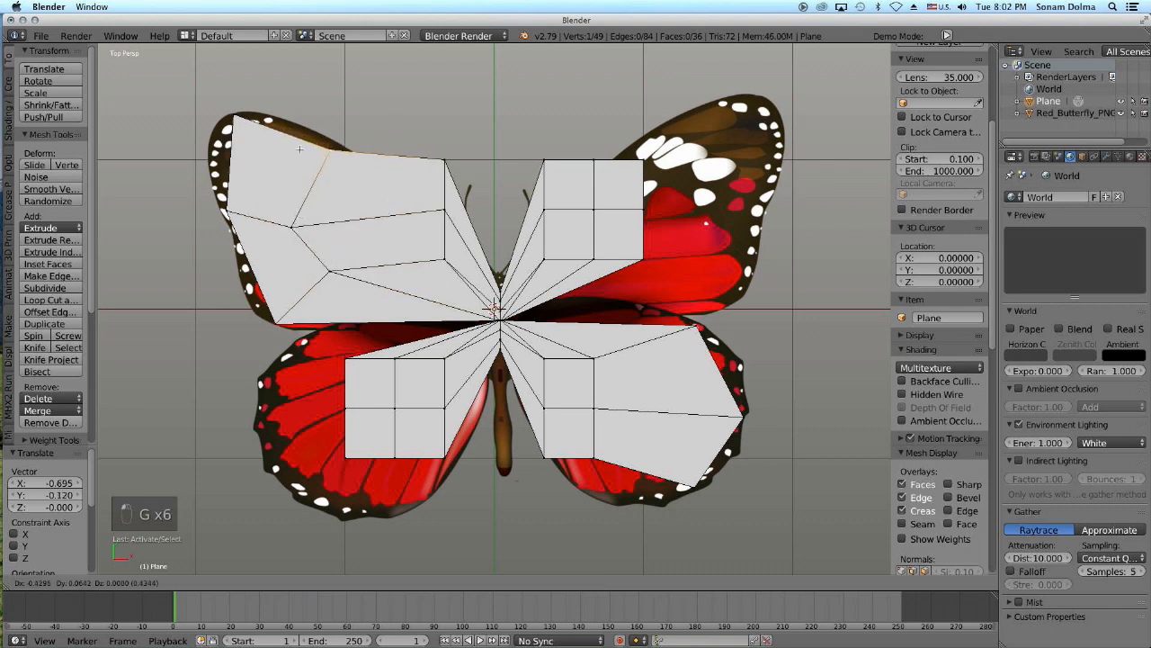
{"action": "left_click", "coordinate": [281, 133]}
Step: Shift the third column's three upper left wing vertices outward, with the uppermost on the wing's inner upper outline
{"action": "right_click", "coordinate": [442, 167]}
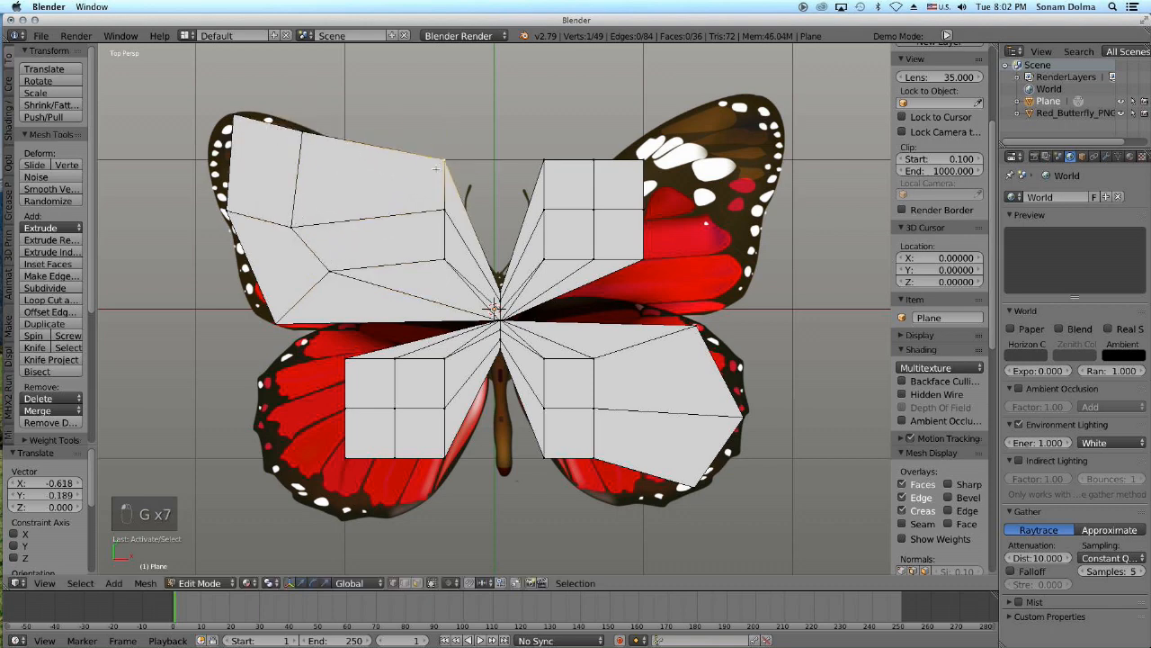
{"action": "key", "text": "g"}
{"action": "left_click", "coordinate": [389, 205]}
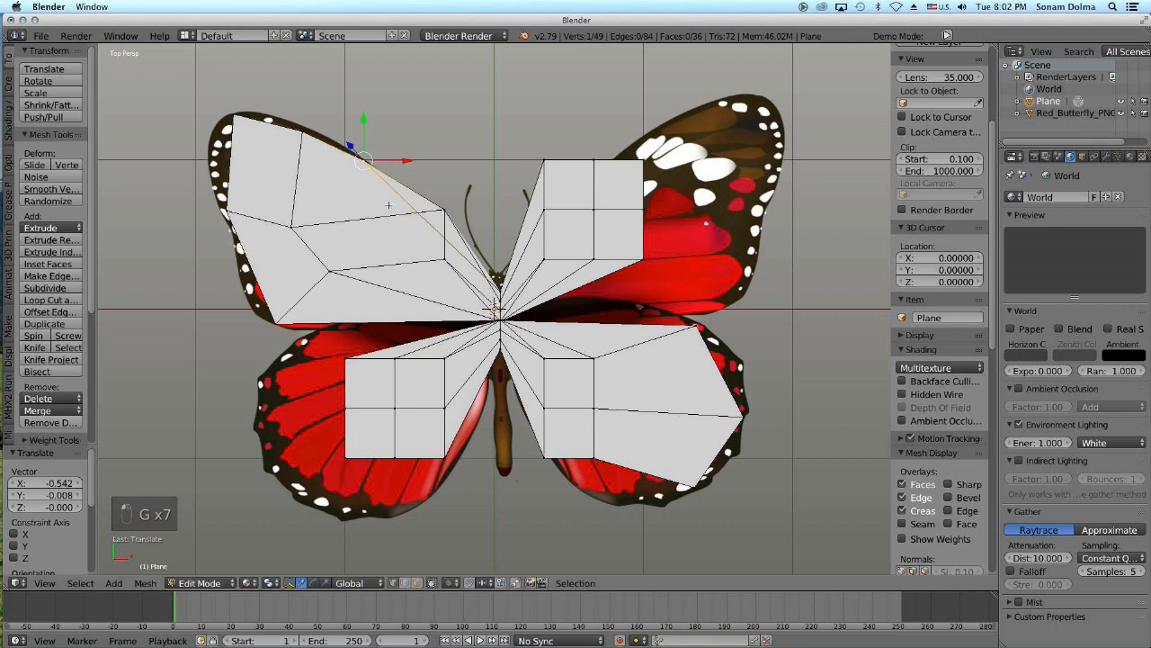
{"action": "right_click", "coordinate": [446, 213]}
{"action": "key", "text": "g"}
{"action": "left_click", "coordinate": [401, 249]}
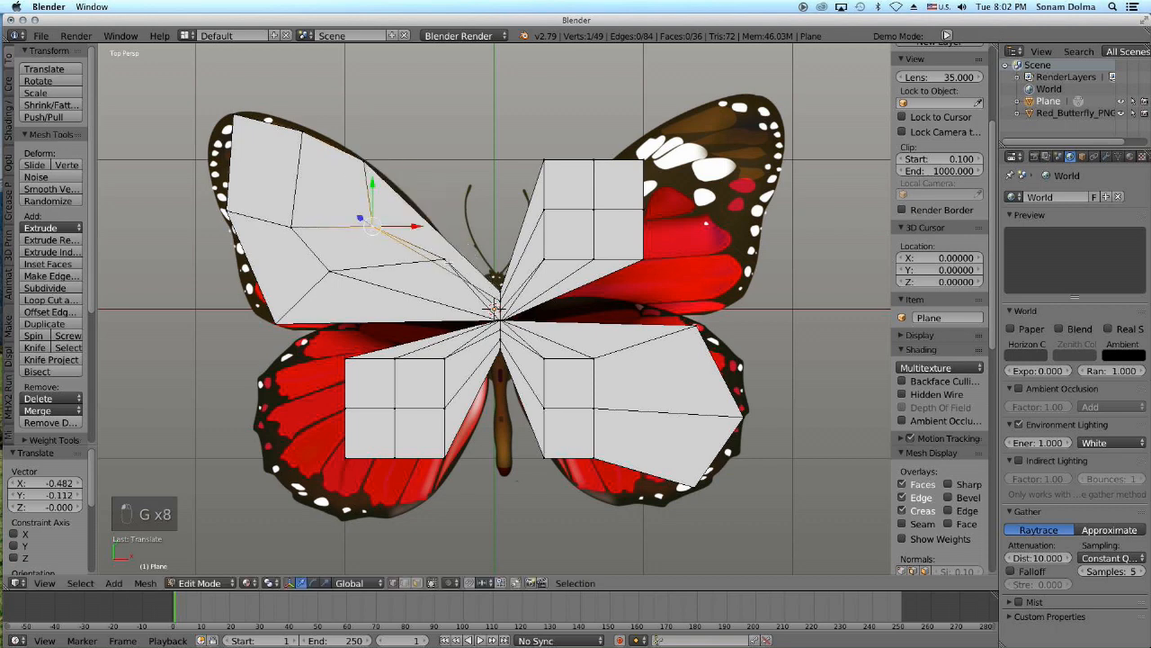
{"action": "right_click", "coordinate": [442, 261]}
{"action": "key", "text": "g"}
{"action": "left_click", "coordinate": [386, 260]}
Step: Move the three outer-column vertices of the lower left wing onto the butterfly's lower left wing outline
{"action": "right_click", "coordinate": [358, 459]}
{"action": "key", "text": "g"}
{"action": "left_click", "coordinate": [373, 536]}
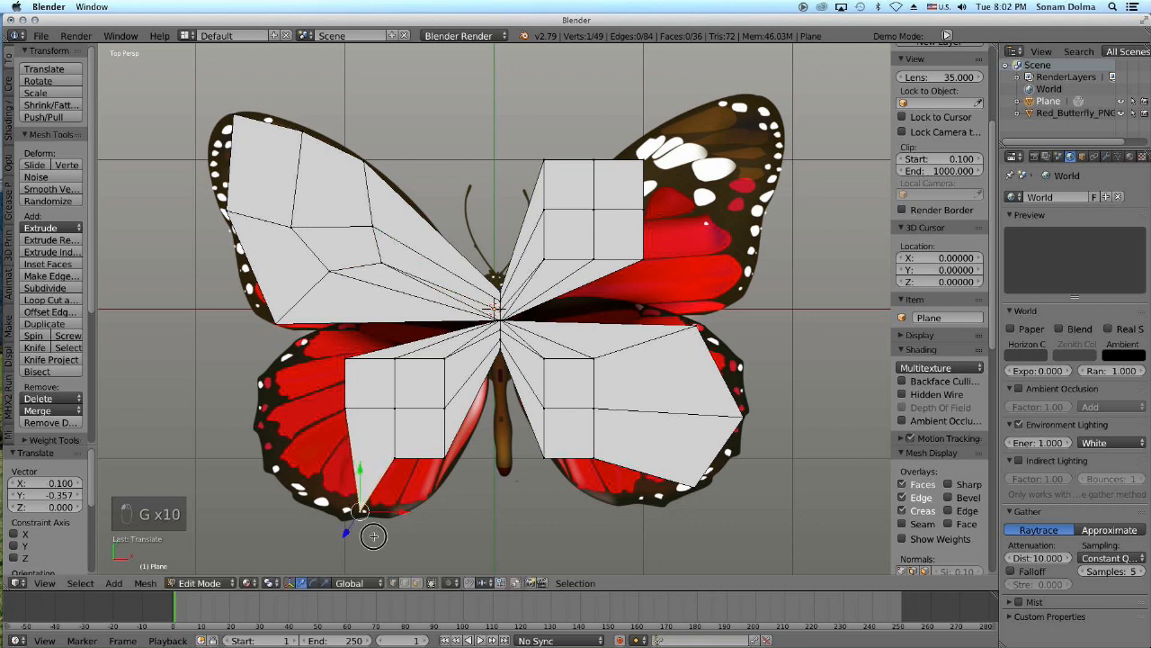
{"action": "right_click", "coordinate": [347, 408]}
{"action": "key", "text": "g"}
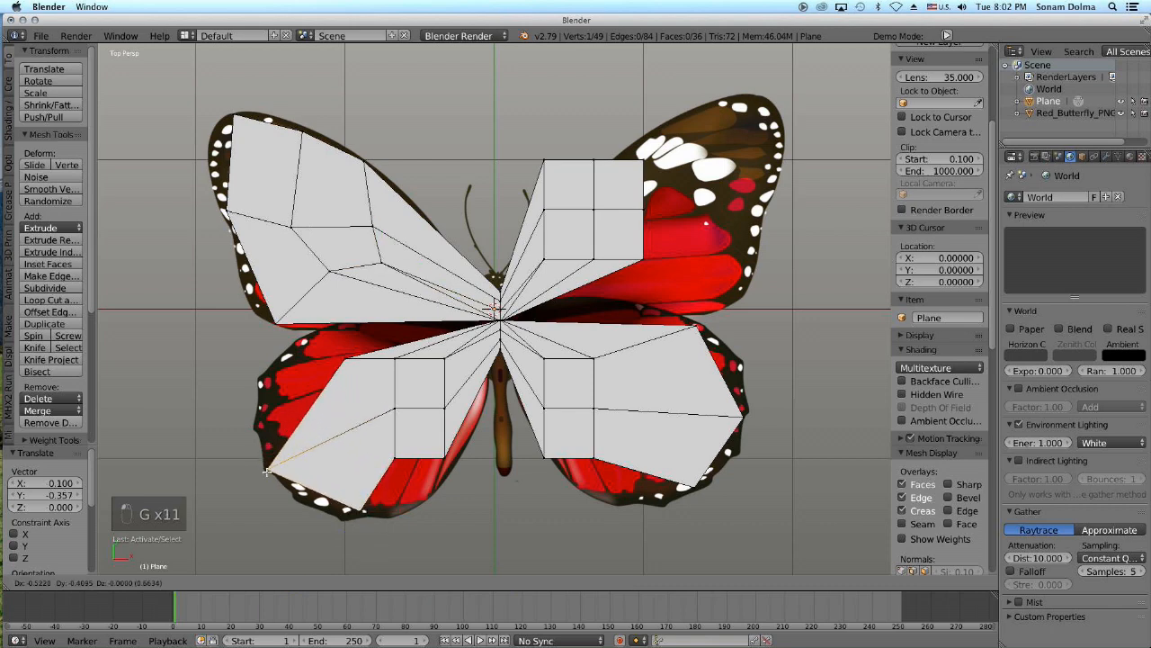
{"action": "left_click", "coordinate": [272, 468]}
{"action": "right_click", "coordinate": [348, 353]}
{"action": "key", "text": "g"}
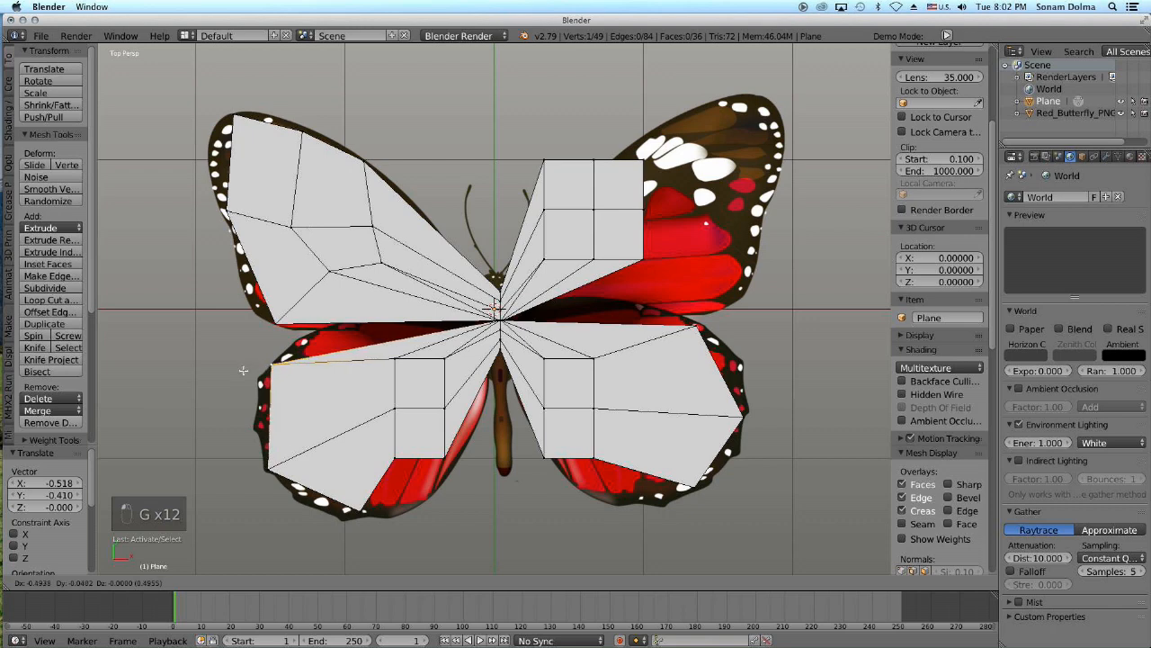
{"action": "left_click", "coordinate": [260, 369]}
Step: Place the lower left wing's second lower-edge vertex on the outline and shift its two upper inner vertices outward
{"action": "right_click", "coordinate": [401, 462]}
{"action": "key", "text": "g"}
{"action": "left_click", "coordinate": [414, 528]}
{"action": "right_click", "coordinate": [447, 360]}
{"action": "key", "text": "g"}
{"action": "left_click", "coordinate": [428, 392]}
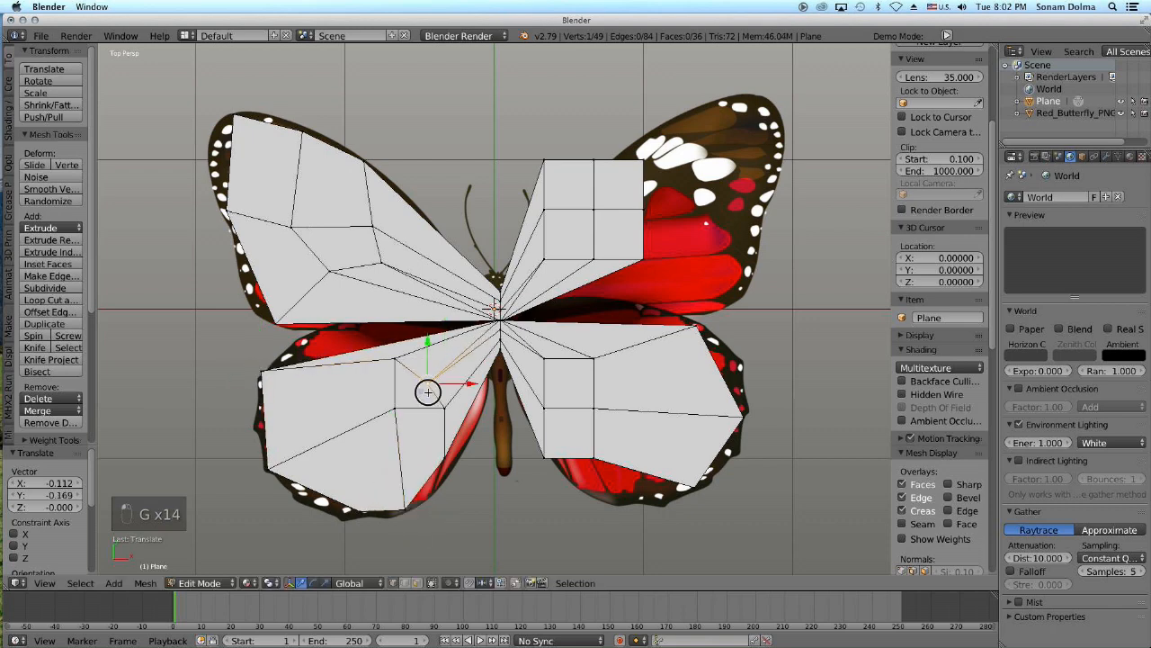
{"action": "right_click", "coordinate": [396, 362]}
{"action": "key", "text": "g"}
{"action": "left_click", "coordinate": [379, 370]}
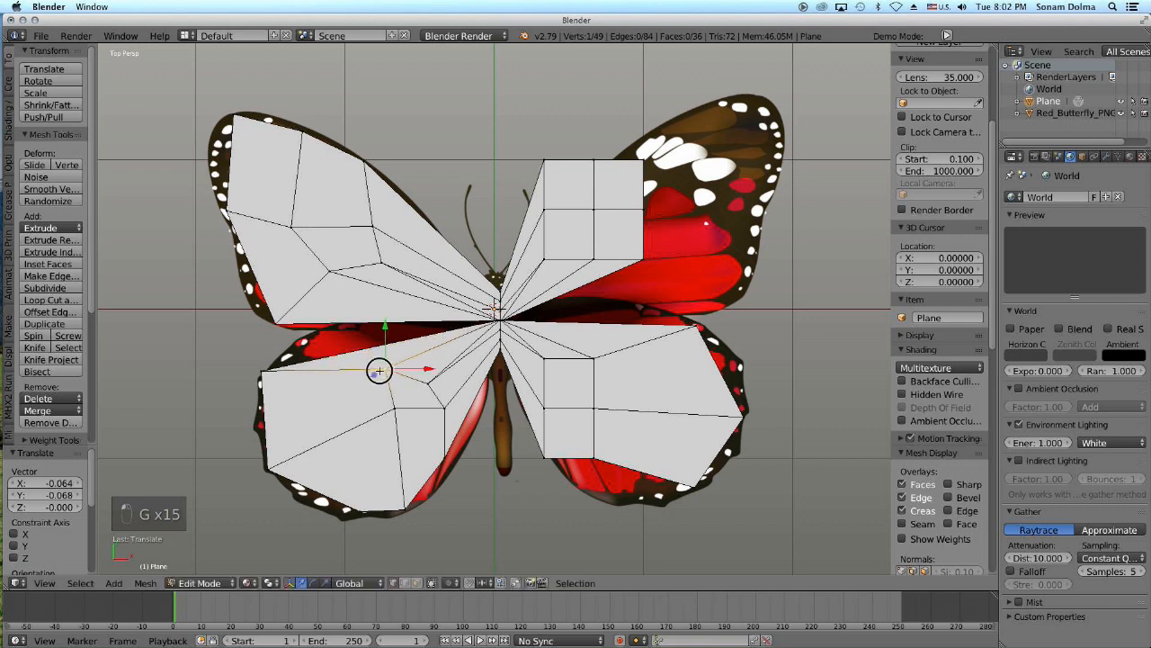
{"action": "key", "text": "g"}
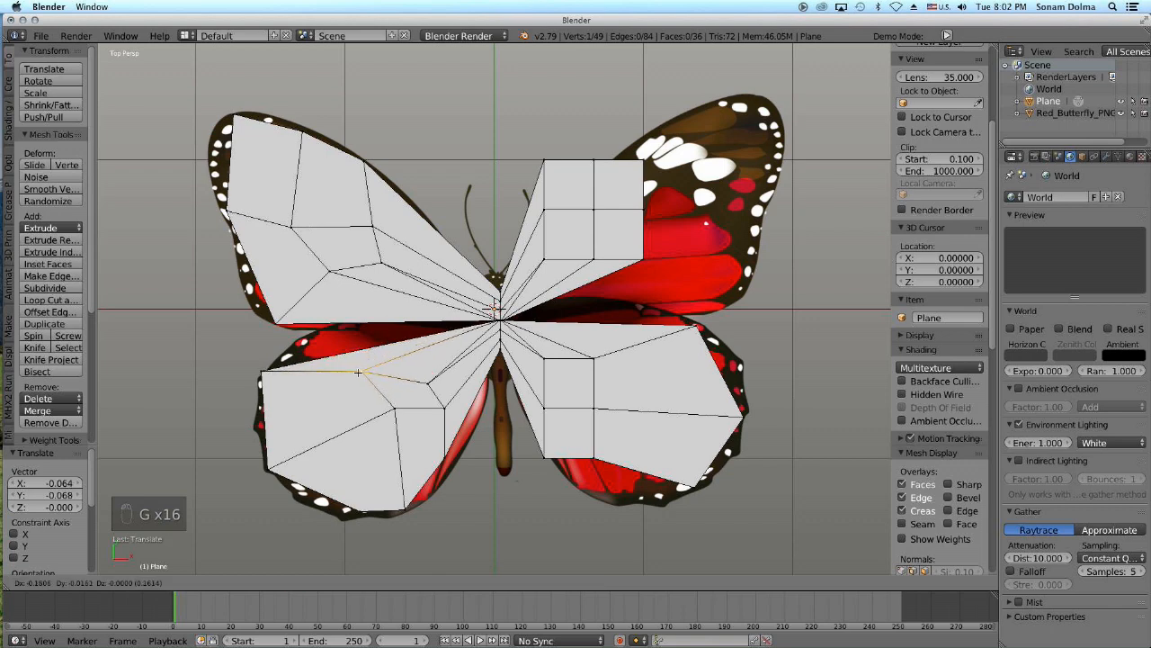
{"action": "left_click", "coordinate": [327, 368]}
Step: Spread the lower left wing's remaining interior vertices evenly and move its innermost lower-edge vertex onto the outline near the body
{"action": "right_click", "coordinate": [396, 409]}
{"action": "key", "text": "g"}
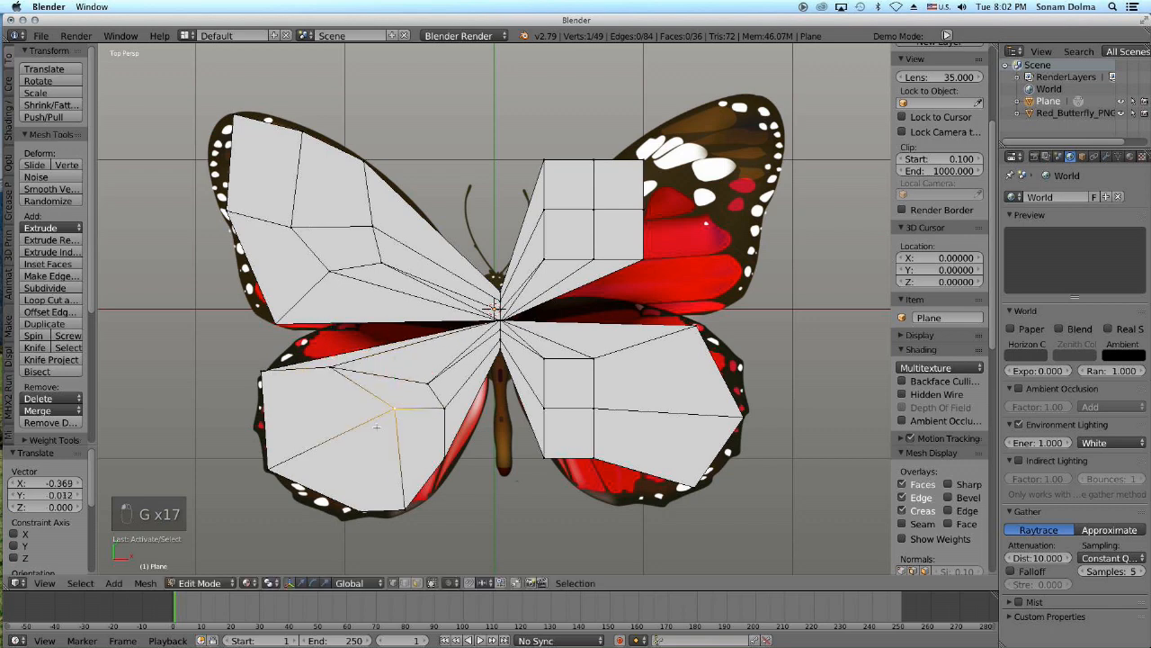
{"action": "left_click", "coordinate": [316, 443]}
{"action": "right_click", "coordinate": [444, 411]}
{"action": "key", "text": "g"}
{"action": "left_click", "coordinate": [417, 436]}
{"action": "right_click", "coordinate": [427, 385]}
{"action": "key", "text": "g"}
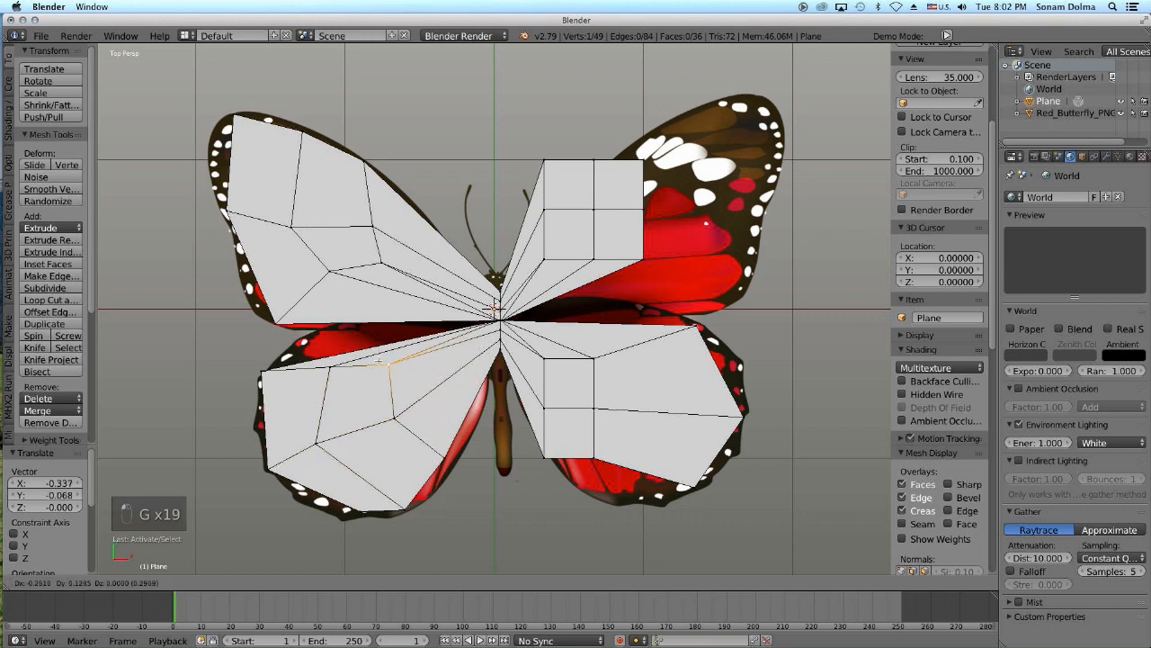
{"action": "left_click", "coordinate": [376, 363]}
{"action": "right_click", "coordinate": [441, 456]}
{"action": "key", "text": "g"}
{"action": "left_click", "coordinate": [453, 468]}
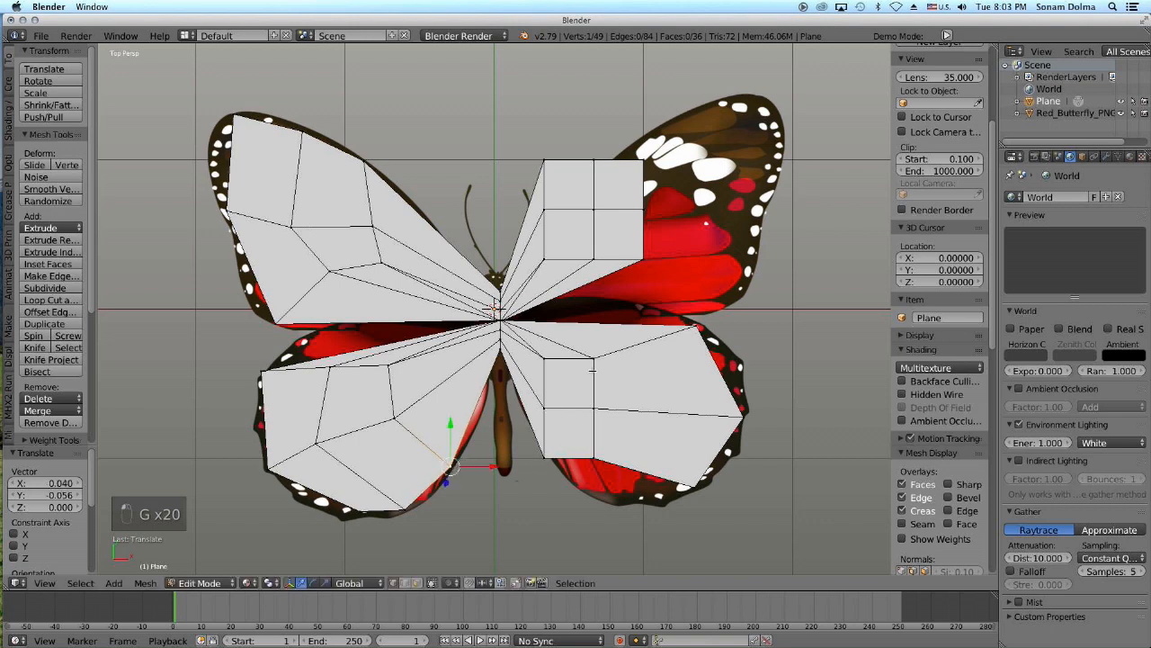
Step: Move the second column's three lower right wing vertices outward, placing the lowest on the wing's lower outline
{"action": "right_click", "coordinate": [593, 367]}
{"action": "key", "text": "g"}
{"action": "left_click", "coordinate": [725, 349]}
{"action": "right_click", "coordinate": [609, 414]}
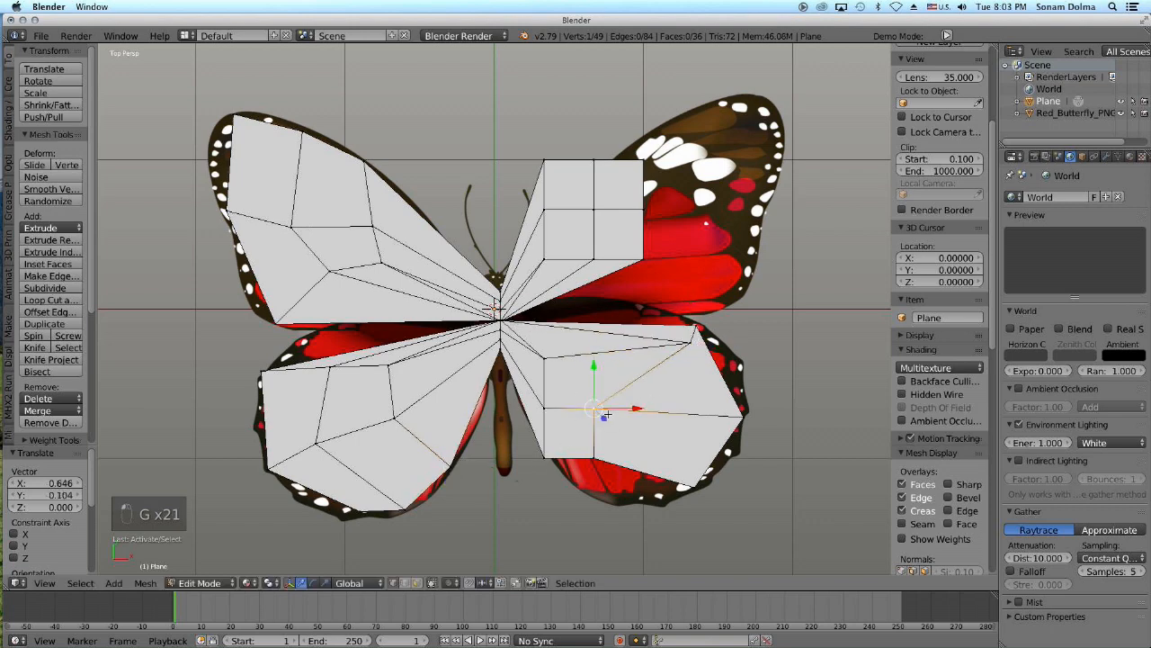
{"action": "key", "text": "g"}
{"action": "left_click", "coordinate": [717, 417]}
{"action": "right_click", "coordinate": [601, 462]}
{"action": "key", "text": "g"}
{"action": "left_click", "coordinate": [655, 484]}
Step: Move the inner column's three lower right wing vertices outward, with the lowest on the wing's inner lower outline
{"action": "key", "text": "g"}
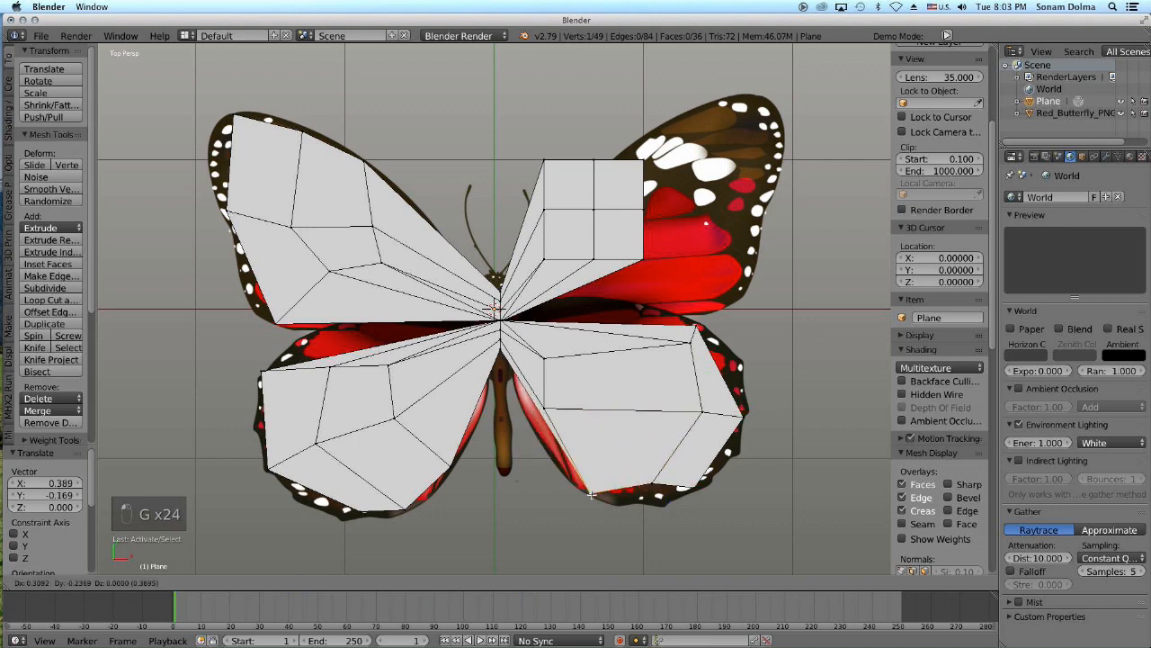
{"action": "left_click", "coordinate": [589, 493]}
{"action": "right_click", "coordinate": [545, 363]}
{"action": "key", "text": "g"}
{"action": "left_click", "coordinate": [645, 368]}
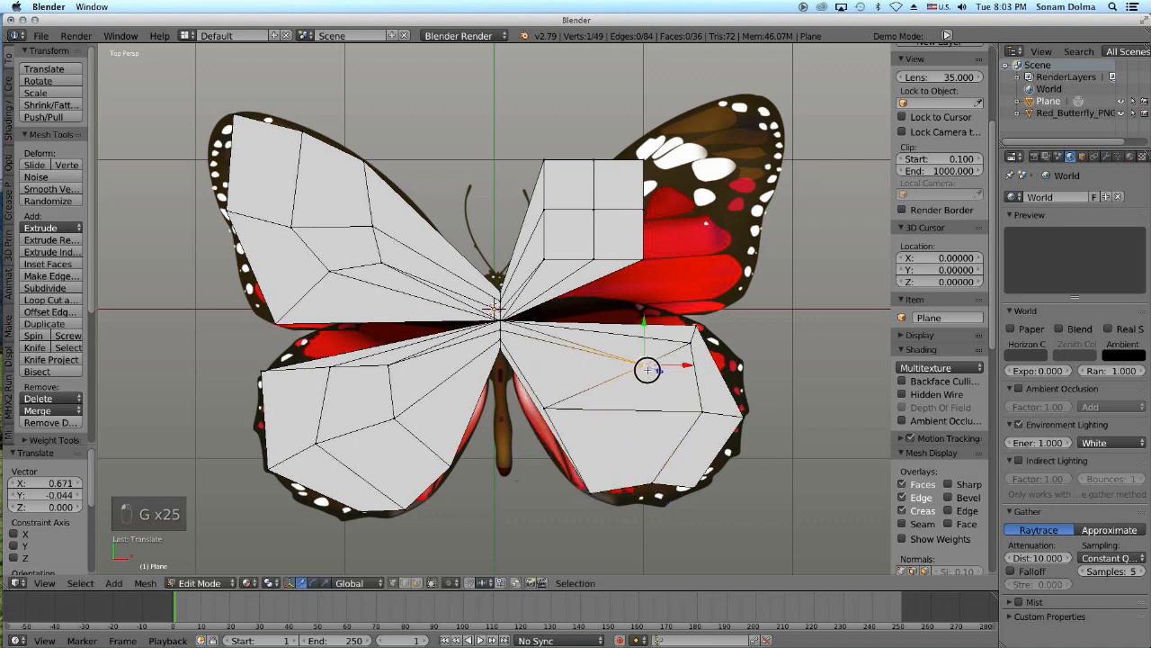
{"action": "right_click", "coordinate": [547, 406]}
{"action": "key", "text": "g"}
{"action": "left_click", "coordinate": [637, 409]}
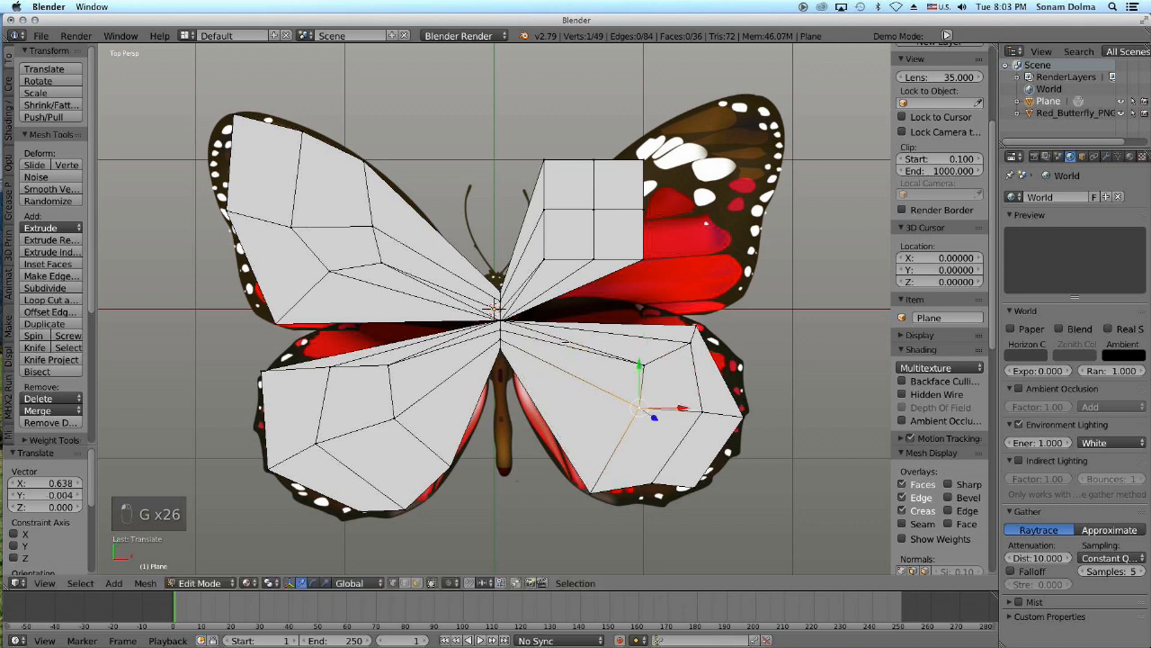
Step: Circle-select the clustered body vertices, merge them At First, and move the merged vertex 0.012 in X and -0.056 in Y
{"action": "right_click", "coordinate": [500, 315]}
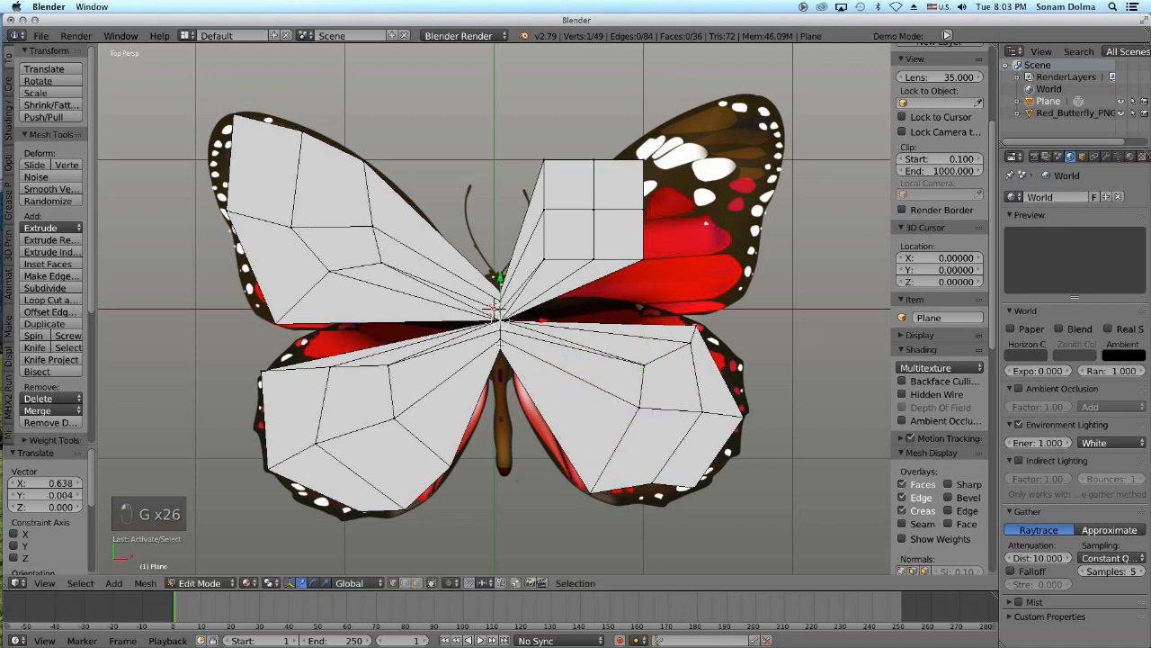
{"action": "key", "text": "c"}
{"action": "left_click", "coordinate": [497, 305]}
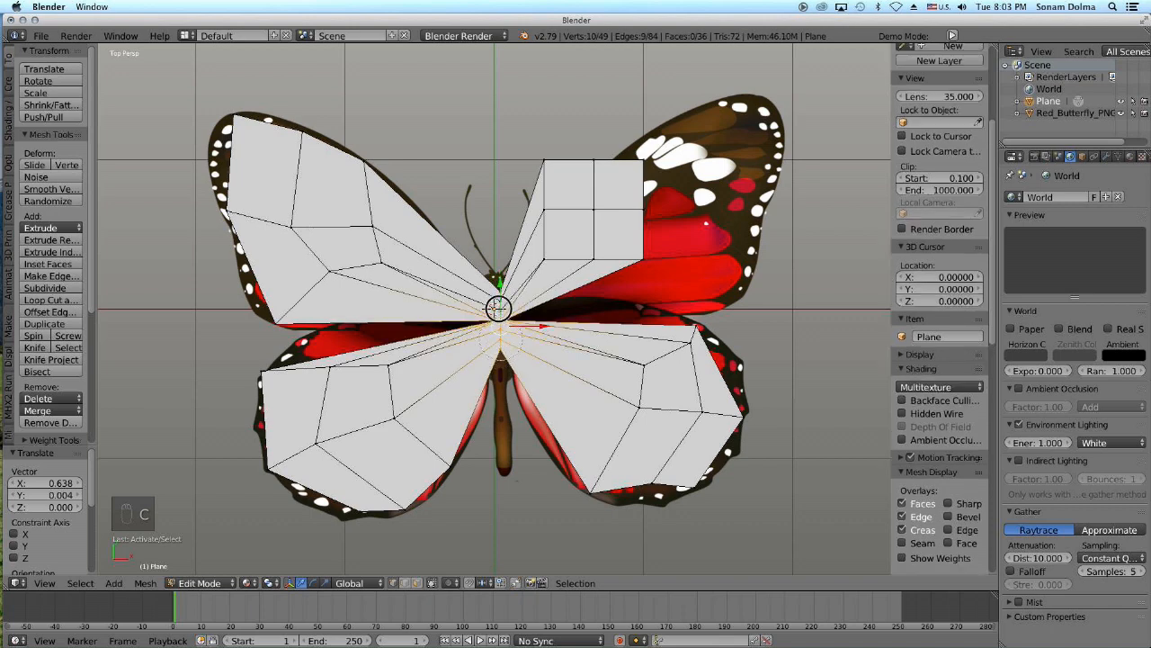
{"action": "key", "text": "alt+m"}
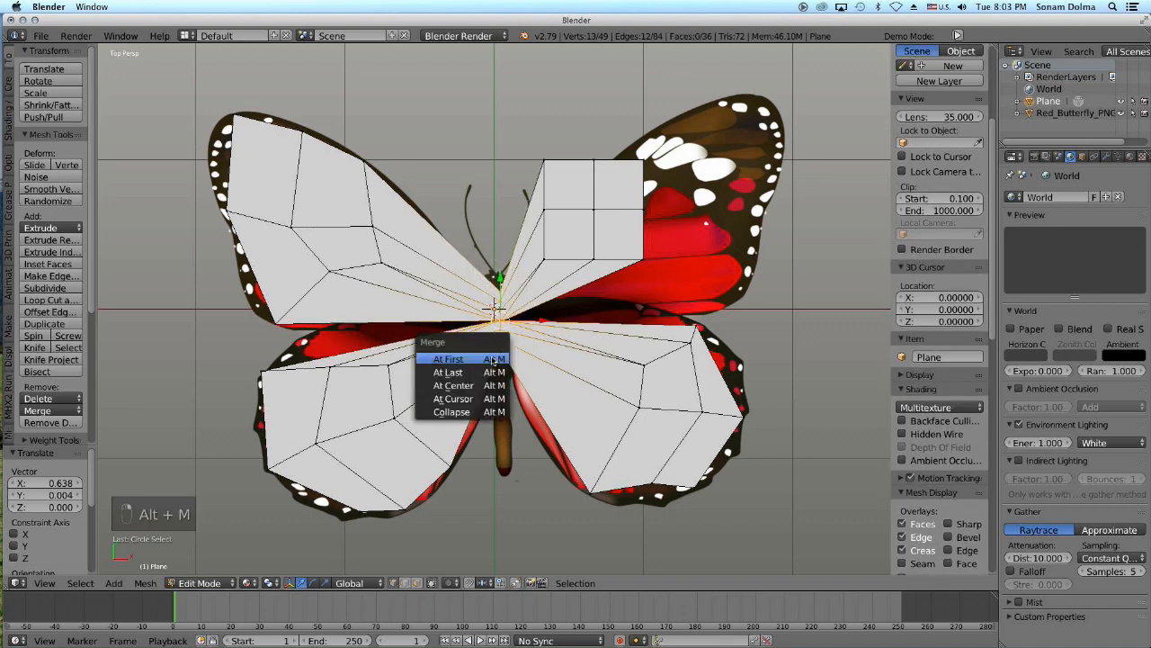
{"action": "left_click", "coordinate": [491, 362]}
{"action": "key", "text": "g"}
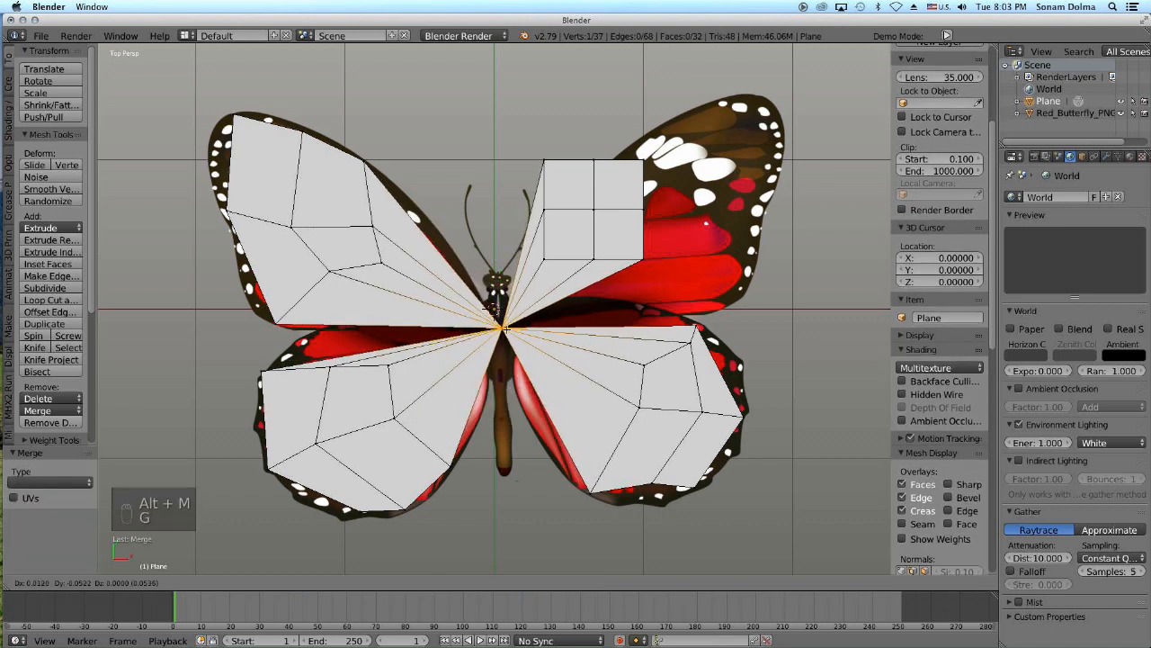
{"action": "left_click", "coordinate": [501, 329]}
Step: Nudge the vertex just beneath the lower right wing's upper outer corner slightly upward
{"action": "right_click", "coordinate": [691, 326]}
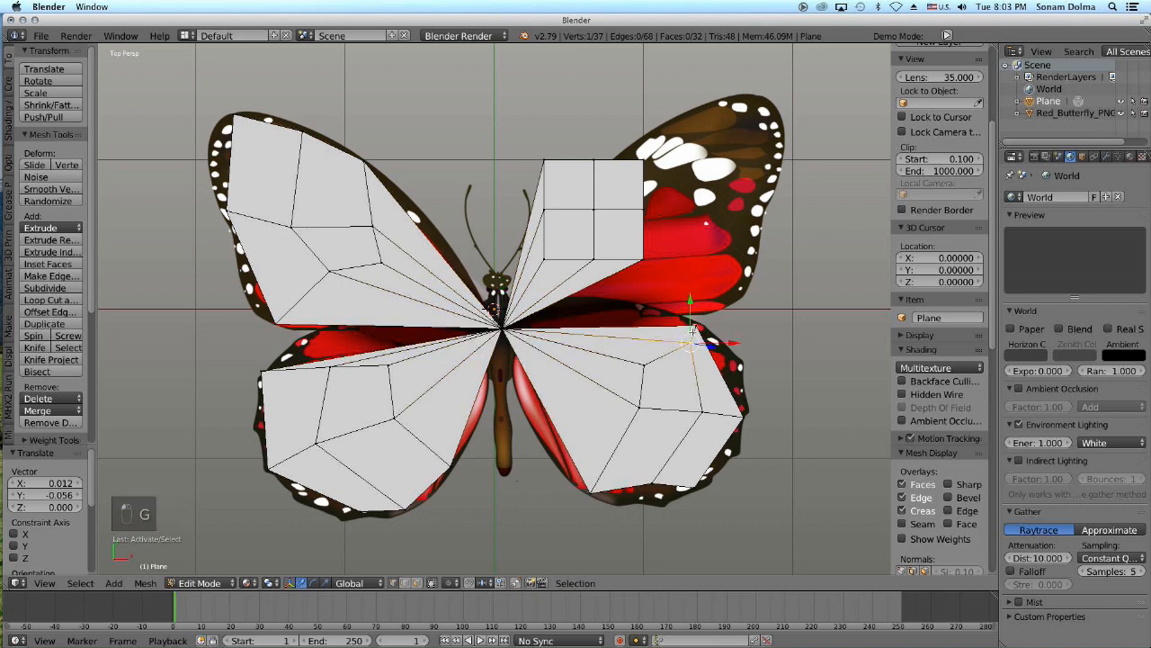
{"action": "key", "text": "g"}
{"action": "left_click", "coordinate": [696, 324]}
Step: Move the three outer-column vertices of the upper right wing onto the wing's tip and outer outline
{"action": "right_click", "coordinate": [647, 166]}
{"action": "key", "text": "g"}
{"action": "left_click", "coordinate": [775, 97]}
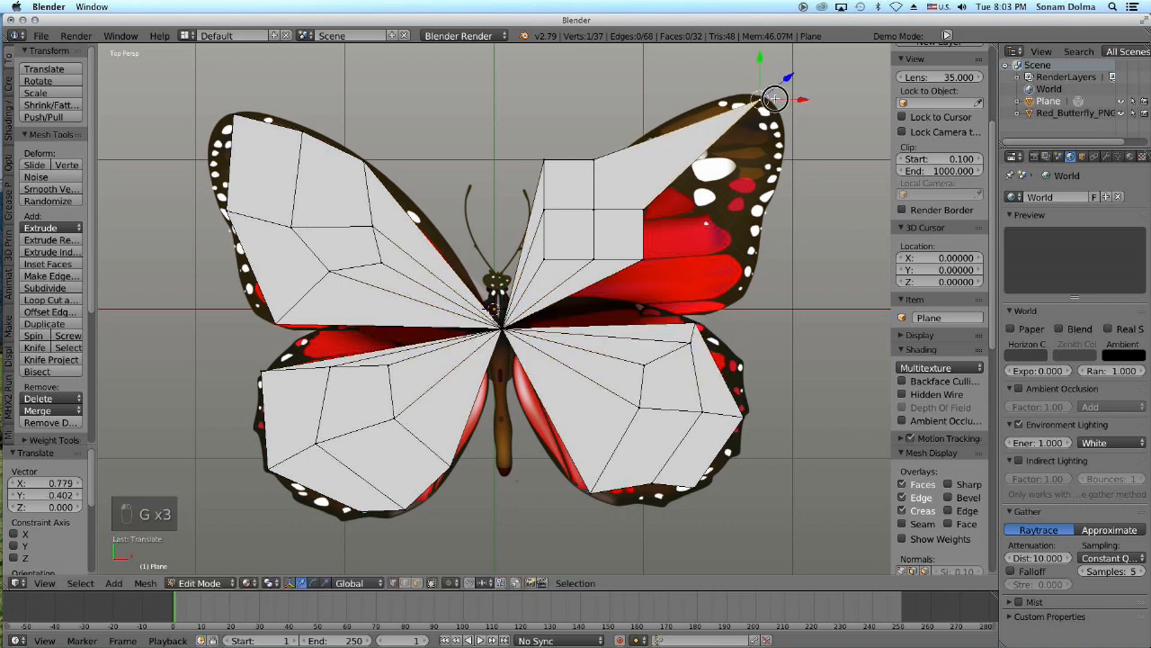
{"action": "right_click", "coordinate": [643, 216]}
{"action": "key", "text": "g"}
{"action": "left_click", "coordinate": [779, 165]}
{"action": "right_click", "coordinate": [638, 260]}
{"action": "key", "text": "g"}
{"action": "left_click", "coordinate": [749, 272]}
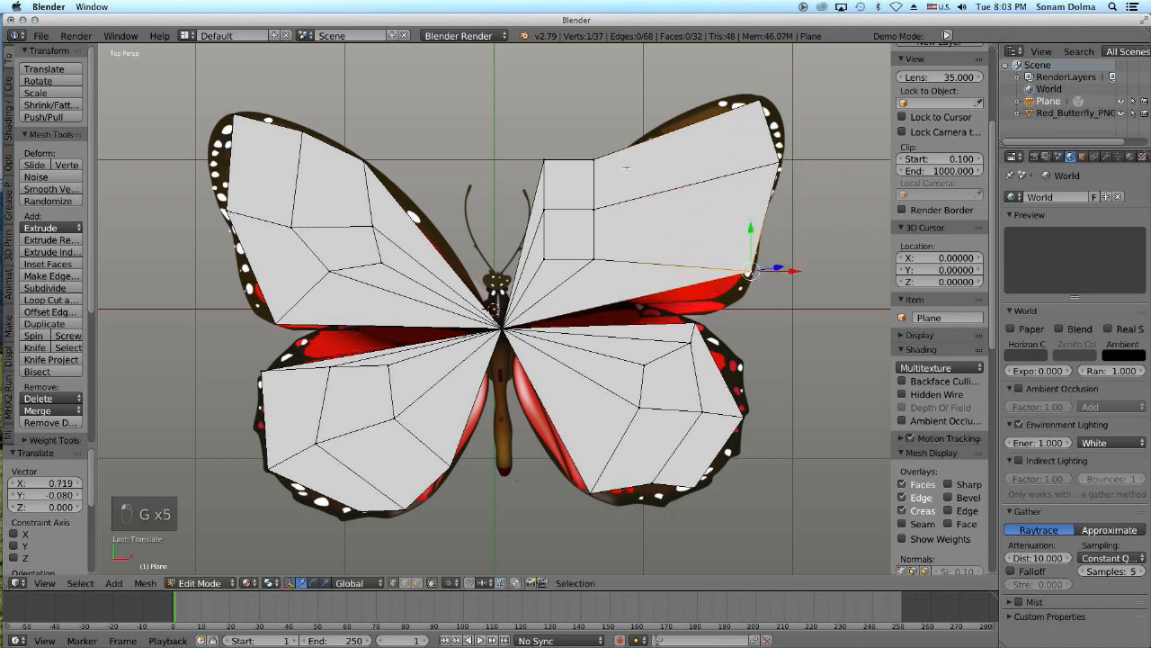
Step: Move the second column's upper two upper right wing vertices outward and vertex-slide the lowest one by a factor of 0.760
{"action": "right_click", "coordinate": [596, 164]}
{"action": "key", "text": "g"}
{"action": "left_click", "coordinate": [694, 111]}
{"action": "right_click", "coordinate": [594, 210]}
{"action": "key", "text": "g"}
{"action": "left_click", "coordinate": [713, 171]}
{"action": "right_click", "coordinate": [595, 259]}
{"action": "key", "text": "g"}
{"action": "key", "text": "g"}
{"action": "left_click", "coordinate": [710, 268]}
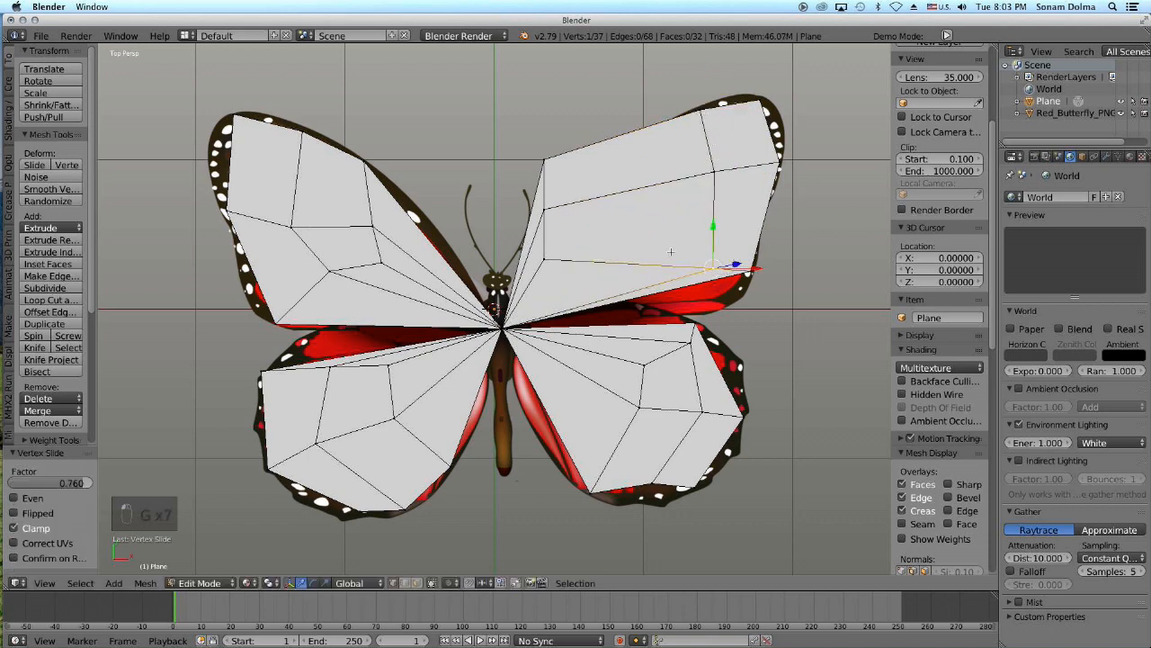
Step: Move the inner column's three upper right wing vertices outward, with the uppermost on the wing's inner upper outline
{"action": "right_click", "coordinate": [543, 259]}
{"action": "key", "text": "g"}
{"action": "left_click", "coordinate": [663, 217]}
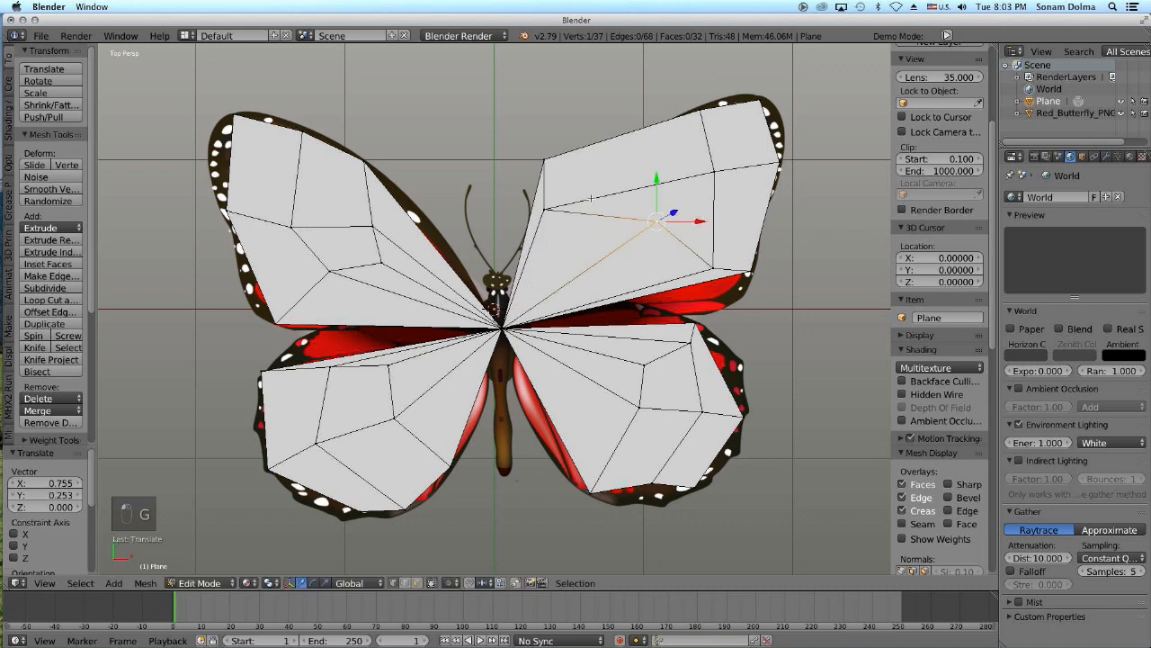
{"action": "right_click", "coordinate": [546, 207]}
{"action": "key", "text": "g"}
{"action": "left_click", "coordinate": [674, 183]}
{"action": "right_click", "coordinate": [561, 166]}
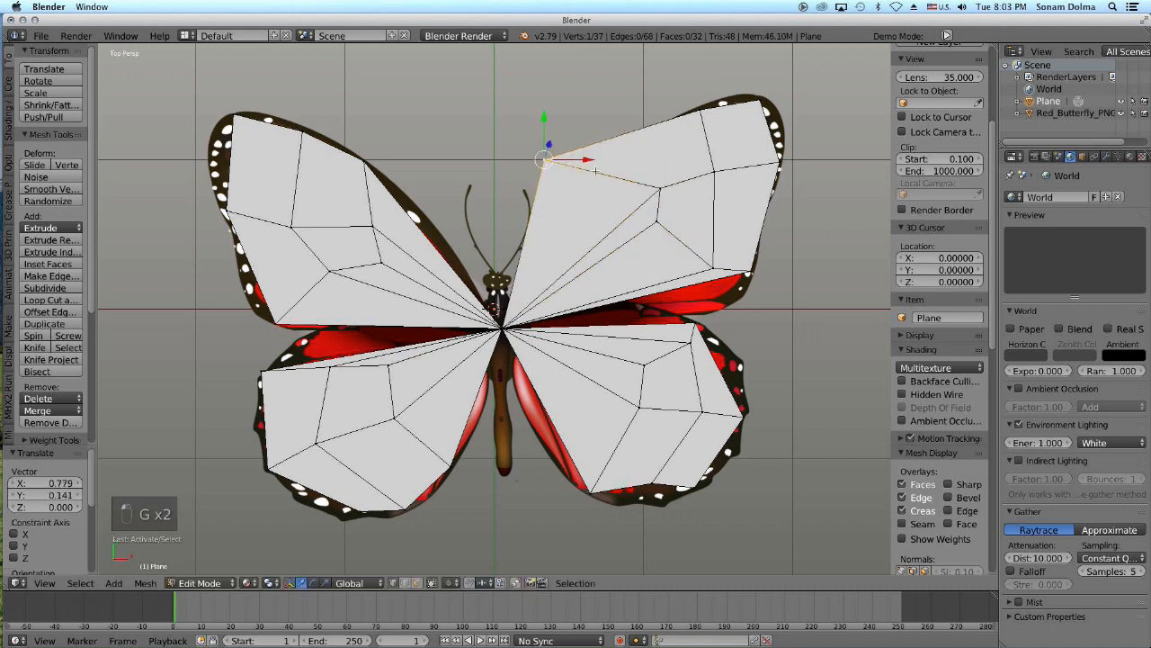
{"action": "key", "text": "g"}
{"action": "left_click", "coordinate": [679, 167]}
Step: Fine-tune the upper right wing's lower interior vertex and its two lower outer vertices to even out the faces
{"action": "right_click", "coordinate": [673, 219]}
{"action": "key", "text": "g"}
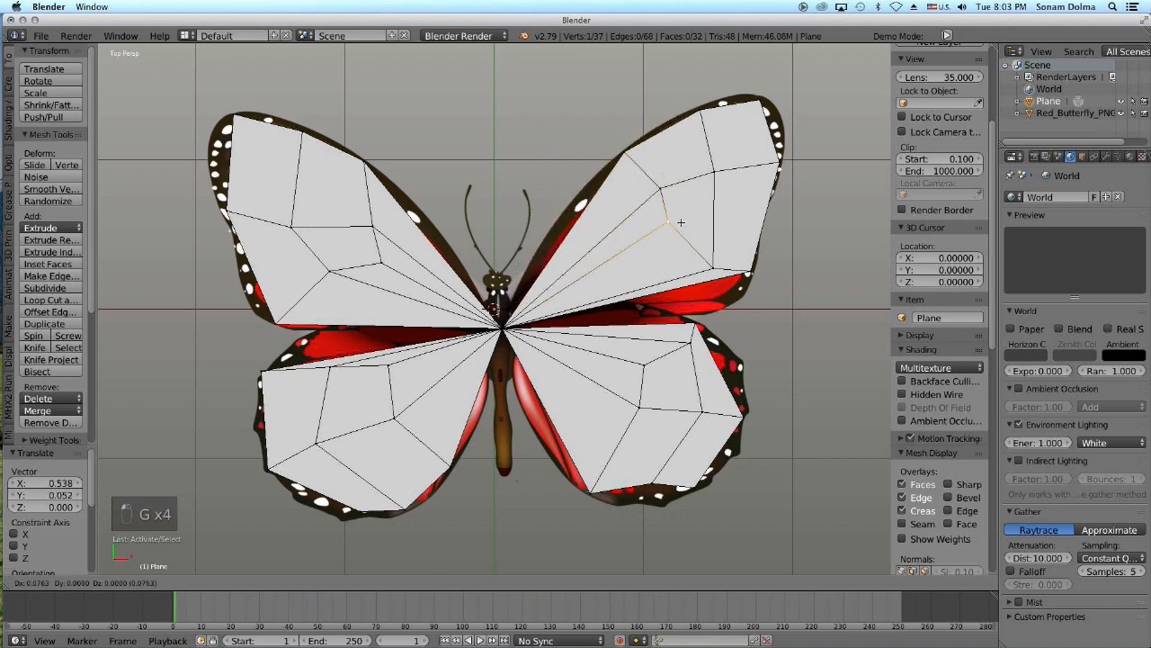
{"action": "left_click", "coordinate": [683, 221]}
{"action": "right_click", "coordinate": [742, 268]}
{"action": "key", "text": "g"}
{"action": "left_click", "coordinate": [752, 275]}
{"action": "key", "text": "g"}
{"action": "left_click", "coordinate": [756, 262]}
{"action": "right_click", "coordinate": [717, 269]}
{"action": "key", "text": "g"}
{"action": "left_click", "coordinate": [729, 255]}
Step: Move the lower left wing's upper interior vertex nearest the body by -0.012 in X and -0.024 in Y
{"action": "right_click", "coordinate": [389, 369]}
{"action": "key", "text": "g"}
{"action": "left_click", "coordinate": [376, 378]}
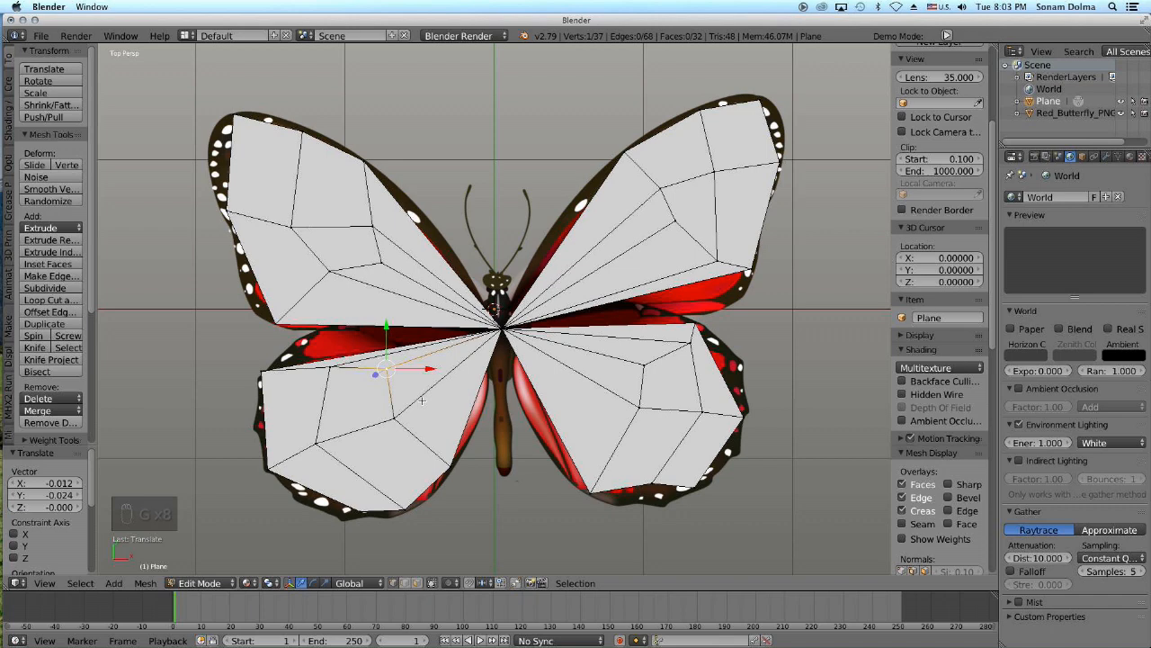
{"action": "key", "text": "k"}
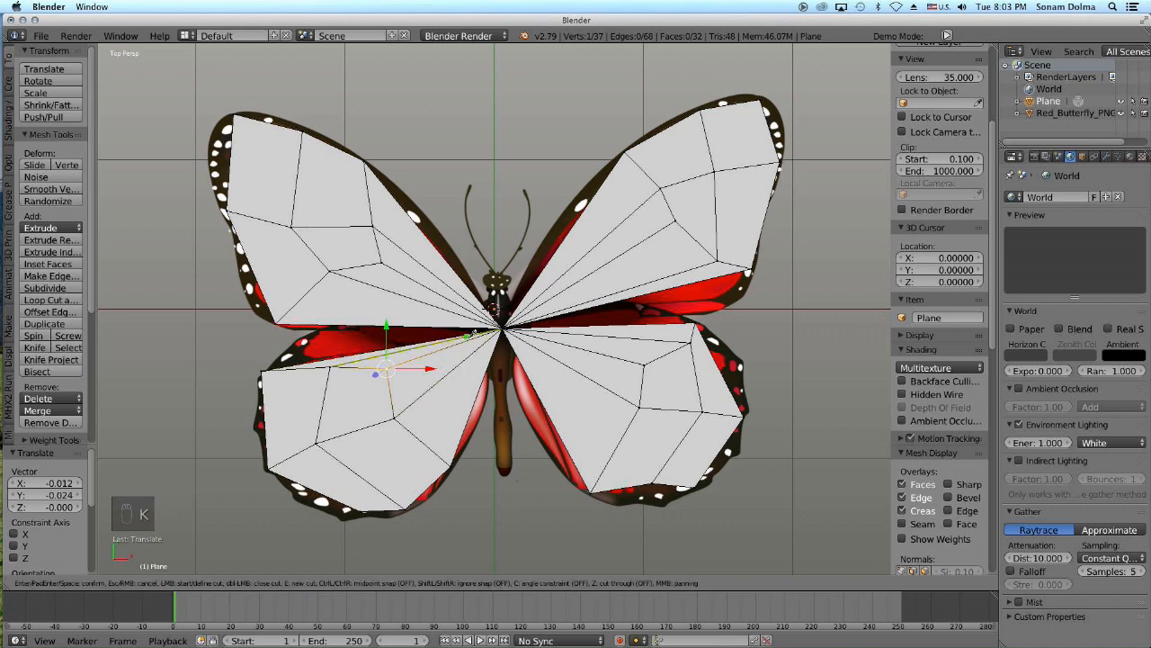
{"action": "left_click", "coordinate": [462, 335]}
{"action": "right_click", "coordinate": [460, 337]}
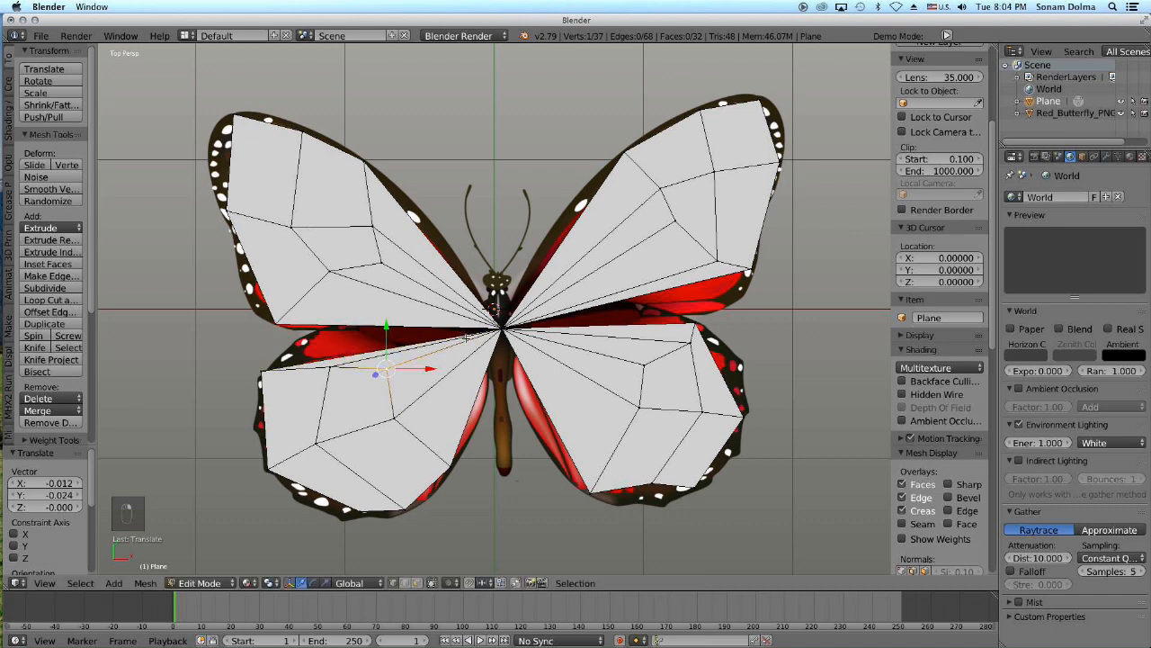
Step: Knife three cuts across the lower left wing near the body, running from its upper edge to its inner edge
{"action": "key", "text": "k"}
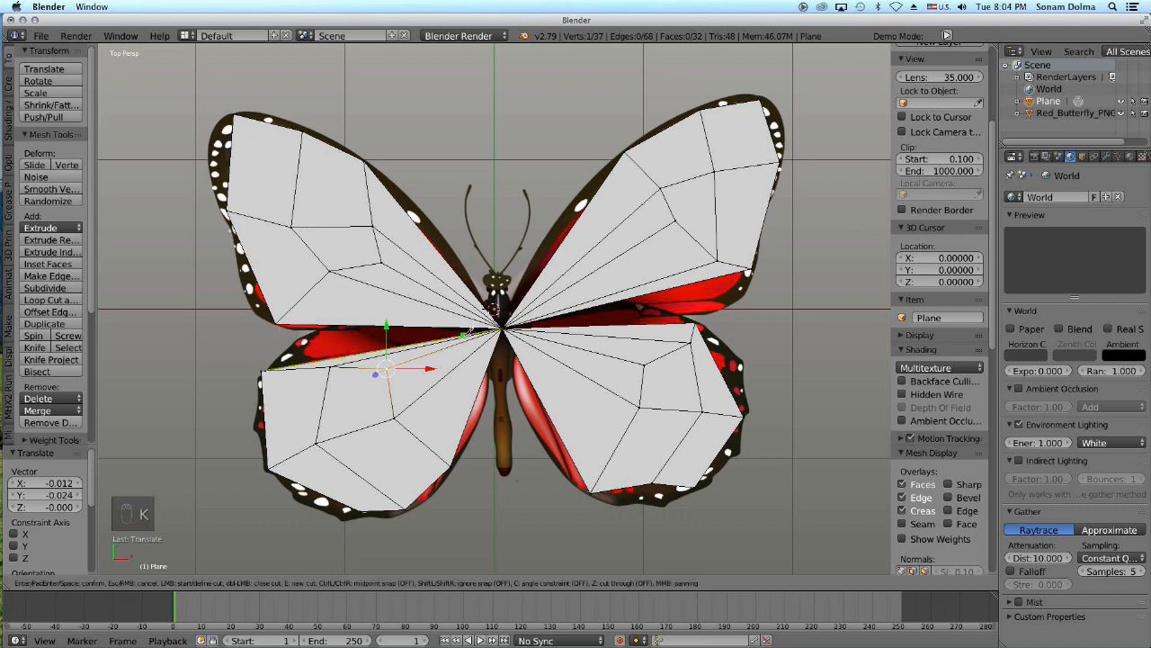
{"action": "left_click", "coordinate": [461, 336]}
{"action": "left_click", "coordinate": [478, 392]}
{"action": "left_click", "coordinate": [421, 344]}
{"action": "left_click", "coordinate": [382, 349]}
{"action": "left_click", "coordinate": [469, 419]}
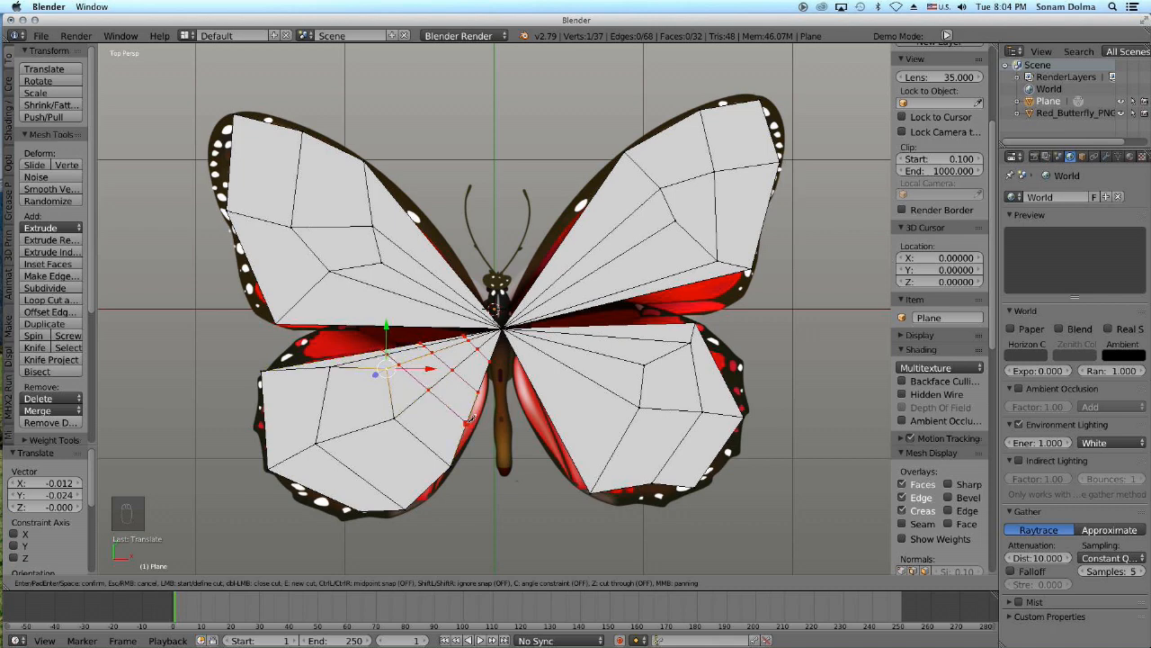
{"action": "key", "text": "Return"}
Step: Move the lower left wing's two outer cut vertices on the upper edge up and outward toward the upper wing
{"action": "right_click", "coordinate": [420, 341]}
{"action": "key", "text": "g"}
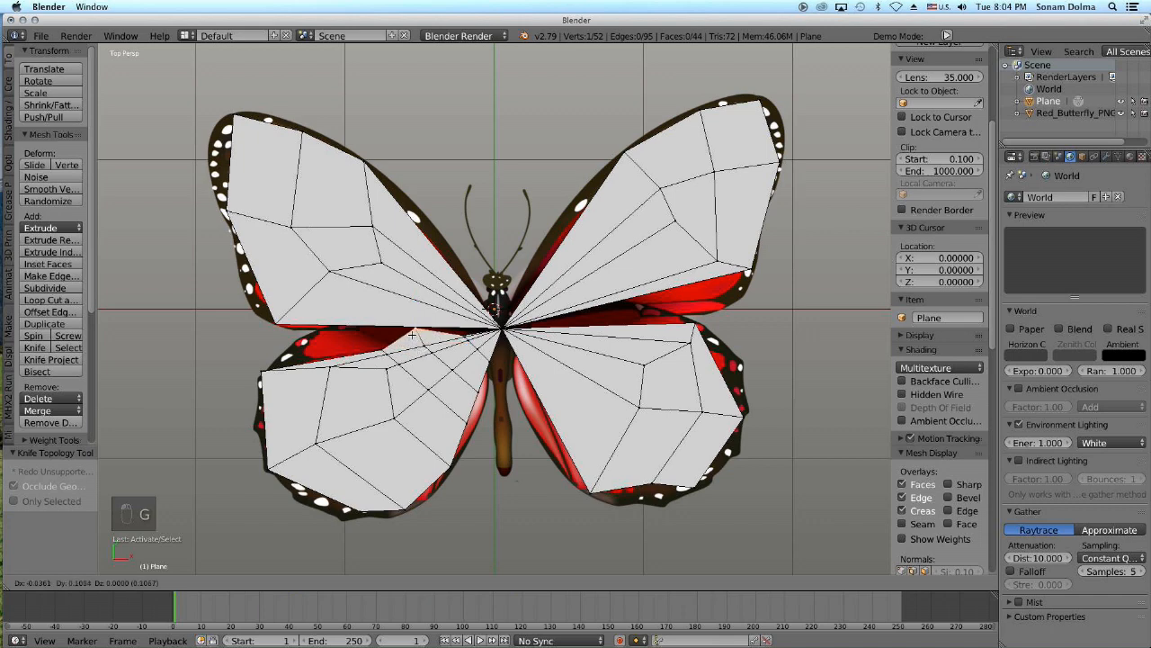
{"action": "left_click", "coordinate": [382, 351]}
{"action": "right_click", "coordinate": [382, 351]}
{"action": "key", "text": "g"}
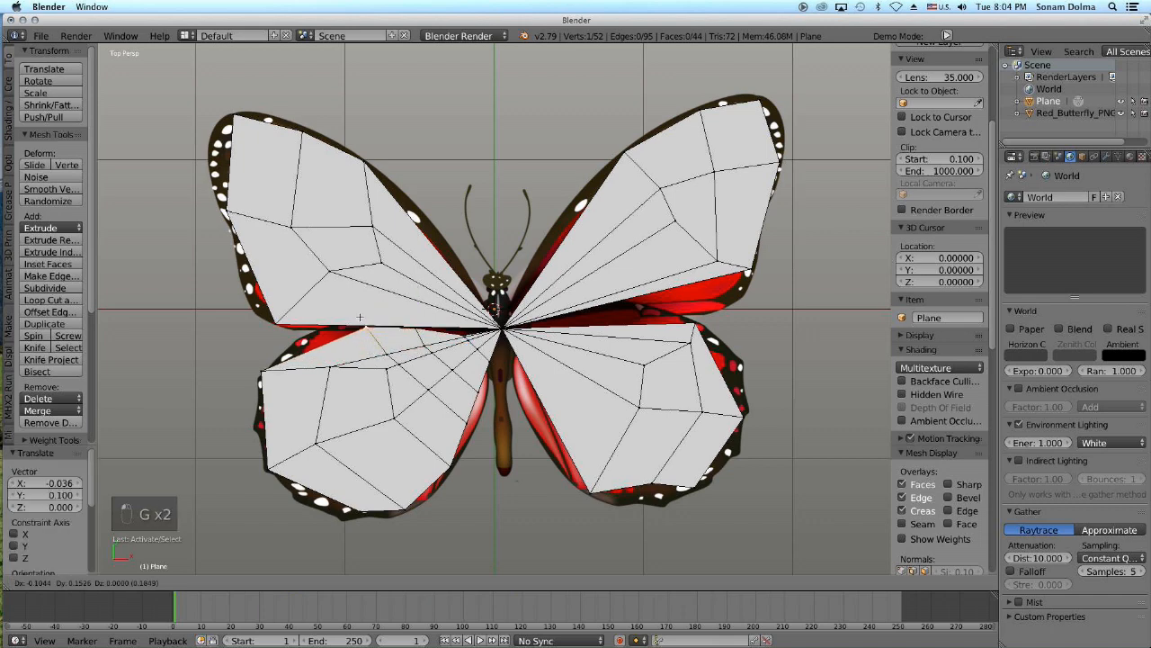
{"action": "left_click", "coordinate": [348, 315]}
{"action": "right_click", "coordinate": [385, 355]}
{"action": "key", "text": "g"}
{"action": "left_click", "coordinate": [354, 335]}
Step: Shift the lower left wing's two upper interior vertices outward, away from the body, to spread its faces
{"action": "right_click", "coordinate": [333, 366]}
{"action": "key", "text": "g"}
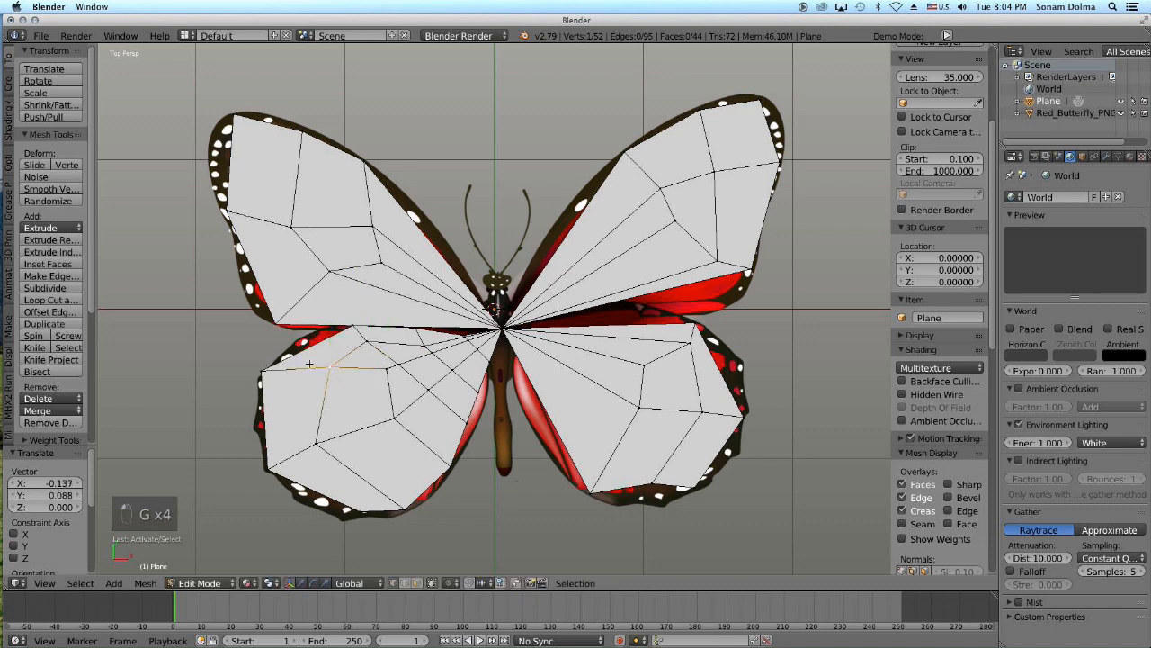
{"action": "left_click", "coordinate": [306, 369]}
{"action": "right_click", "coordinate": [382, 375]}
{"action": "key", "text": "g"}
{"action": "left_click", "coordinate": [331, 376]}
Step: Move the lower left wing's central interior vertex down and outward and nudge the interior vertex above it
{"action": "right_click", "coordinate": [393, 418]}
{"action": "key", "text": "g"}
{"action": "left_click", "coordinate": [371, 430]}
{"action": "right_click", "coordinate": [345, 389]}
{"action": "key", "text": "g"}
{"action": "left_click", "coordinate": [340, 386]}
Step: Raise the lower left wing's upper-edge vertex nearest the body to close the gap with the upper wing
{"action": "right_click", "coordinate": [468, 331]}
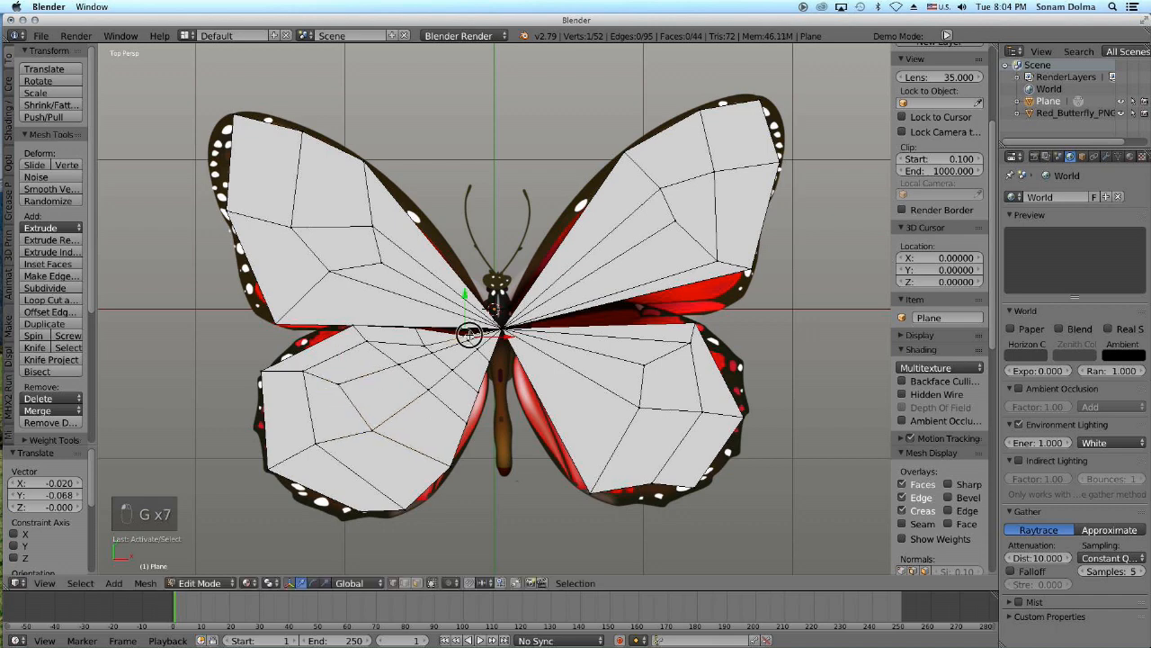
{"action": "key", "text": "g"}
{"action": "left_click", "coordinate": [467, 331]}
{"action": "right_click", "coordinate": [467, 356]}
{"action": "right_click", "coordinate": [463, 334]}
{"action": "key", "text": "g"}
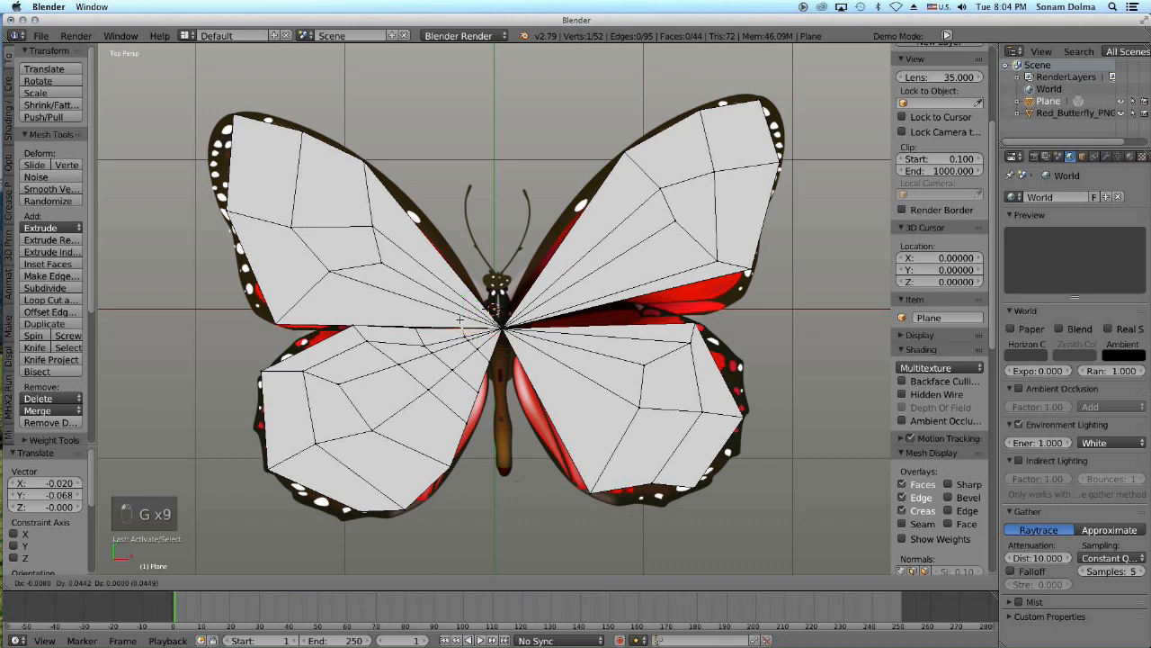
{"action": "left_click", "coordinate": [461, 326]}
Step: Move the lower left wing's three inner-edge cut vertices toward the body to follow the wing's curved inner outline
{"action": "right_click", "coordinate": [489, 359]}
{"action": "key", "text": "g"}
{"action": "left_click", "coordinate": [488, 367]}
{"action": "right_click", "coordinate": [475, 392]}
{"action": "key", "text": "g"}
{"action": "left_click", "coordinate": [468, 419]}
{"action": "right_click", "coordinate": [469, 421]}
{"action": "key", "text": "g"}
{"action": "left_click", "coordinate": [478, 429]}
Step: Fine-tune the lower left wing's two central interior vertices slightly toward the body to even out the faces
{"action": "right_click", "coordinate": [375, 430]}
{"action": "key", "text": "g"}
{"action": "left_click", "coordinate": [380, 433]}
{"action": "right_click", "coordinate": [340, 385]}
{"action": "key", "text": "g"}
{"action": "left_click", "coordinate": [343, 387]}
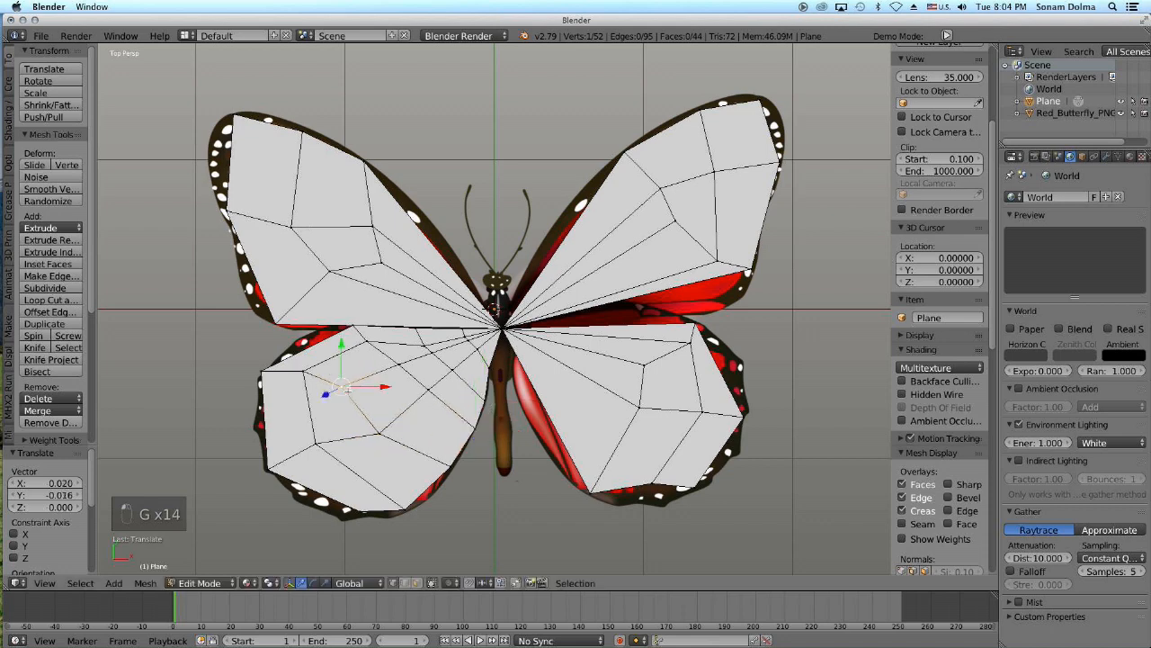
Step: Nudge the lower left wing's two interior vertices just below the upper edge near the body
{"action": "right_click", "coordinate": [464, 335]}
{"action": "key", "text": "g"}
{"action": "left_click", "coordinate": [463, 333]}
{"action": "right_click", "coordinate": [424, 344]}
{"action": "key", "text": "g"}
{"action": "left_click", "coordinate": [422, 343]}
Step: Knife three cuts across the lower right wing near the body, running from its upper edge to its inner edge
{"action": "right_click", "coordinate": [698, 326]}
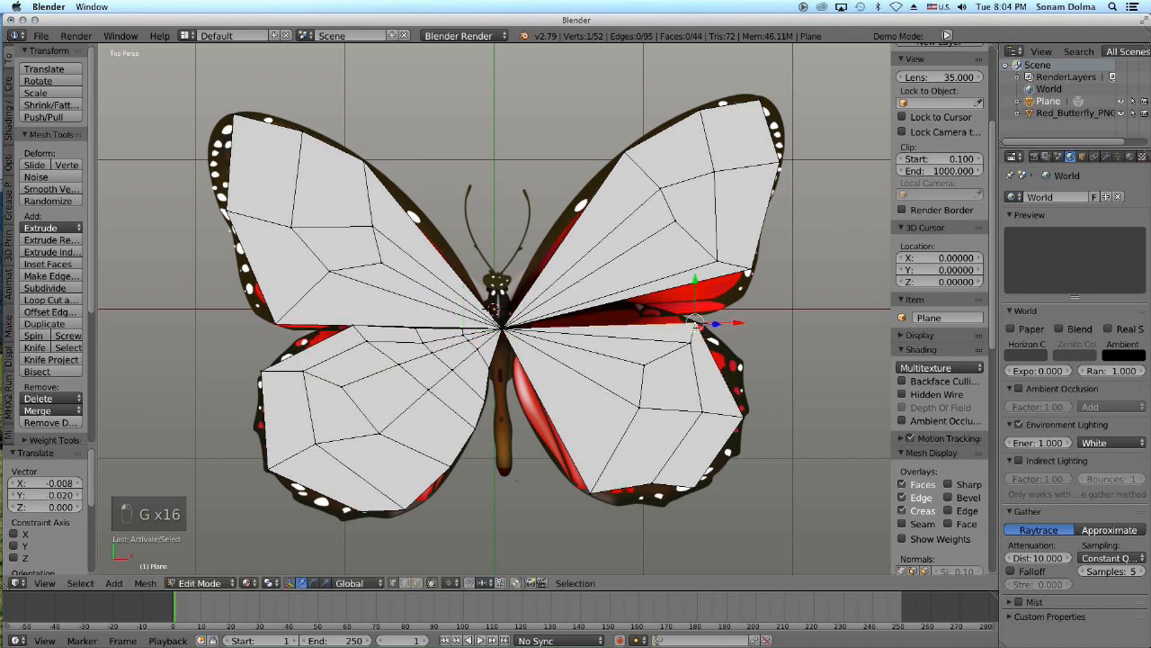
{"action": "key", "text": "k"}
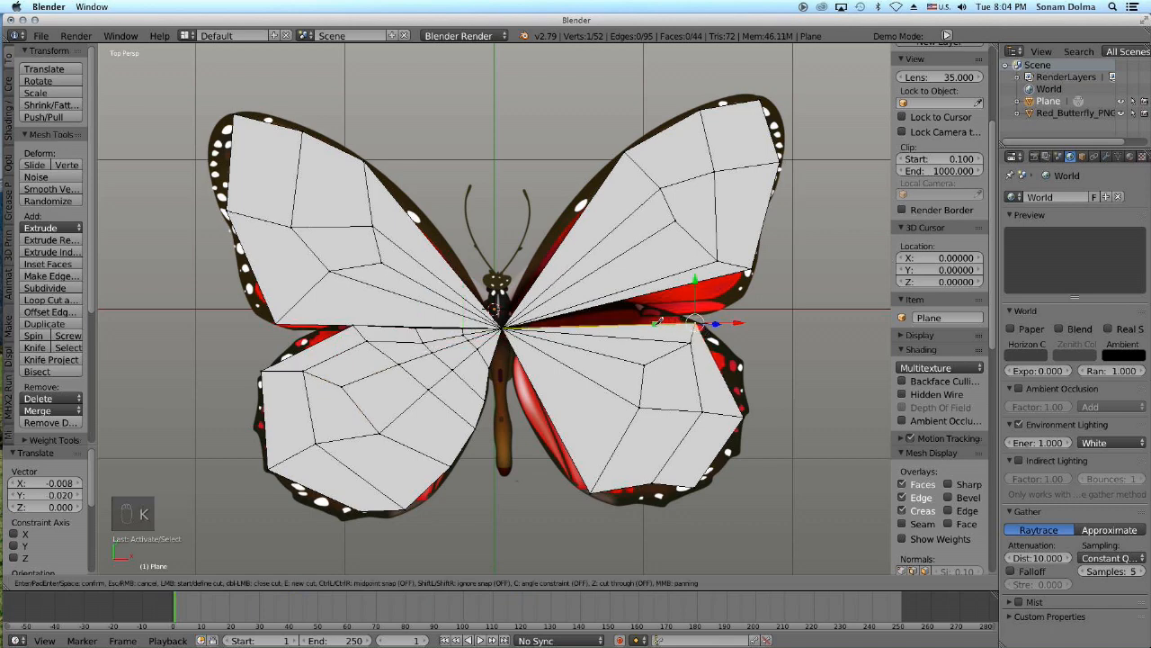
{"action": "left_click", "coordinate": [644, 325]}
{"action": "left_click", "coordinate": [565, 450]}
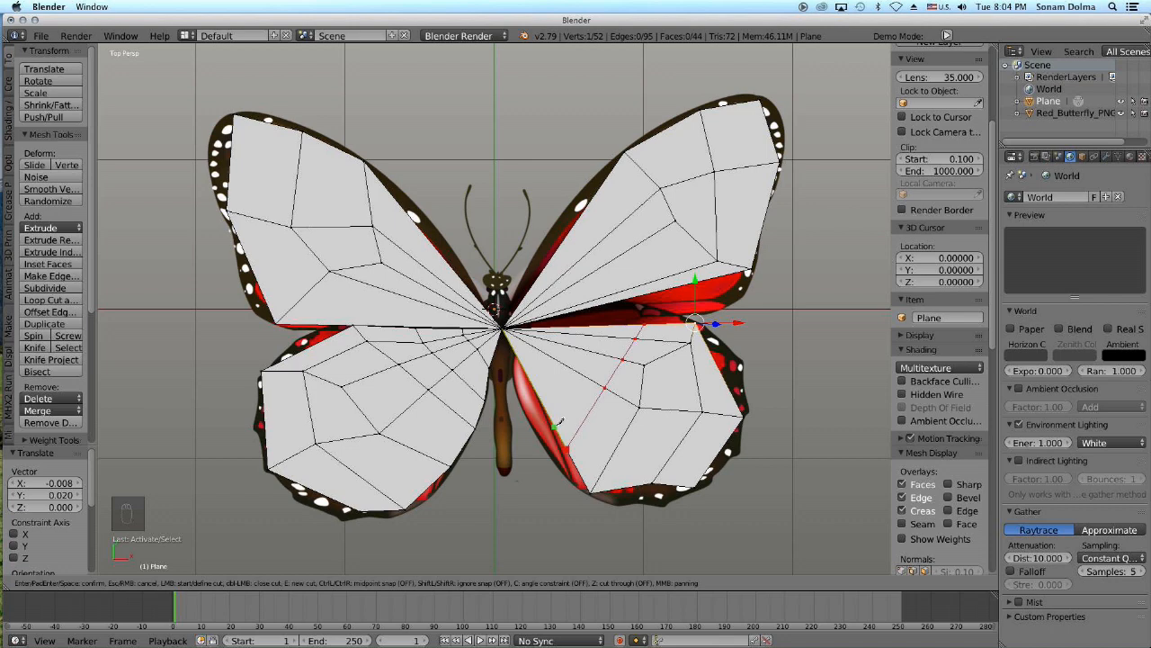
{"action": "left_click", "coordinate": [543, 401]}
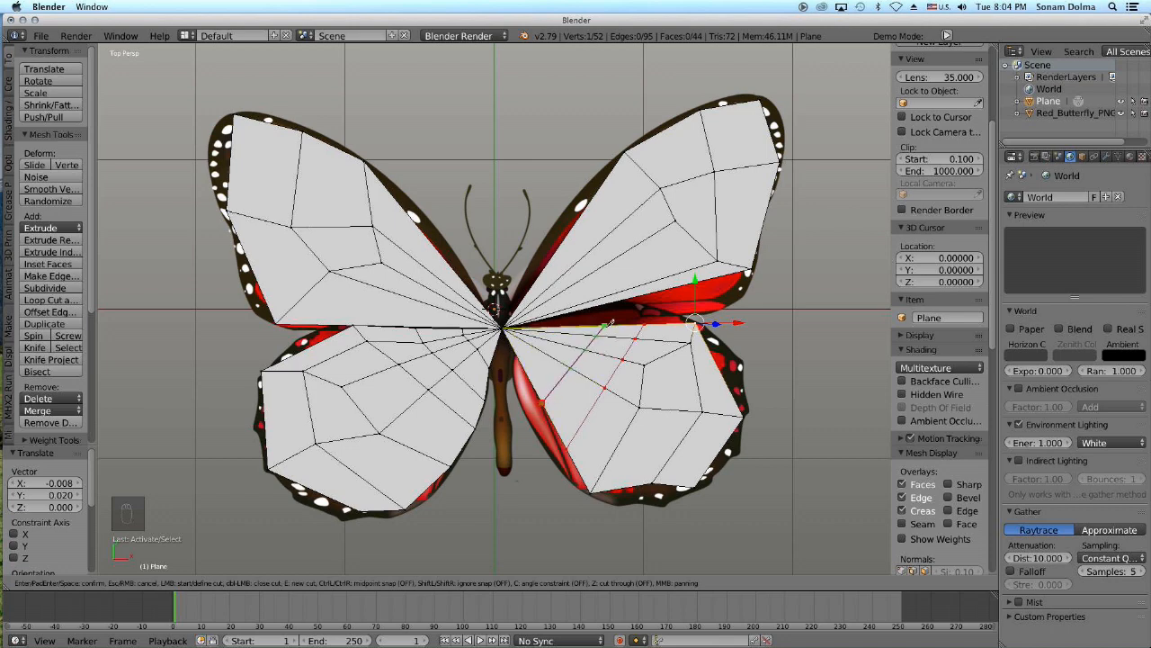
{"action": "left_click", "coordinate": [609, 322]}
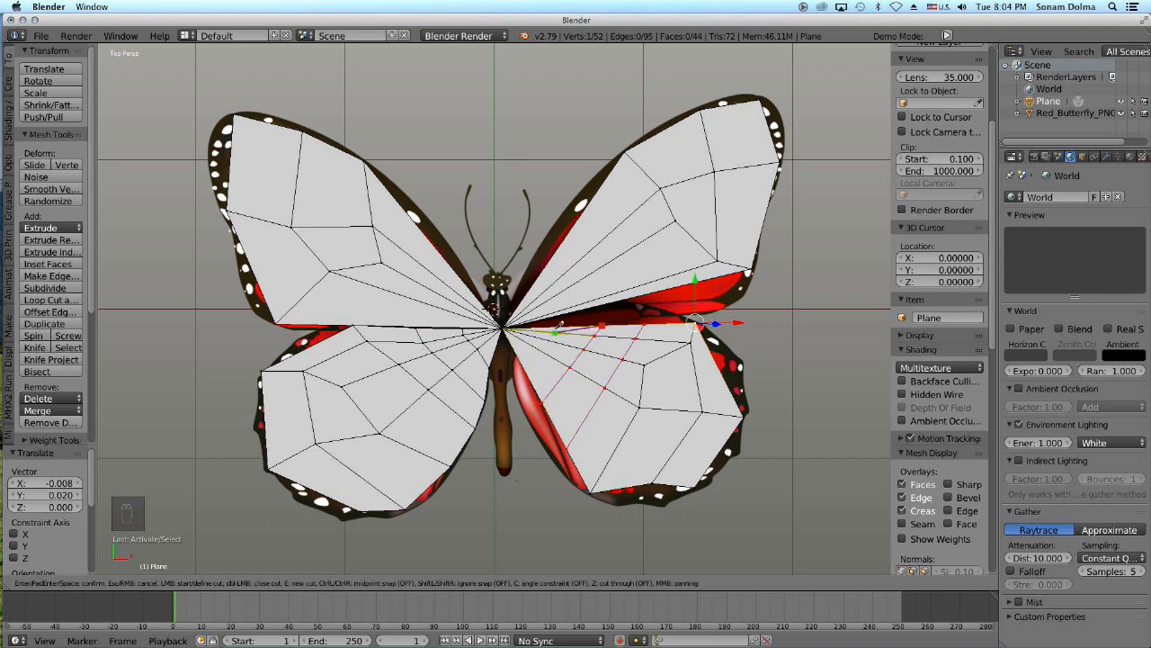
{"action": "left_click", "coordinate": [551, 327]}
{"action": "left_click", "coordinate": [518, 354]}
{"action": "key", "text": "Return"}
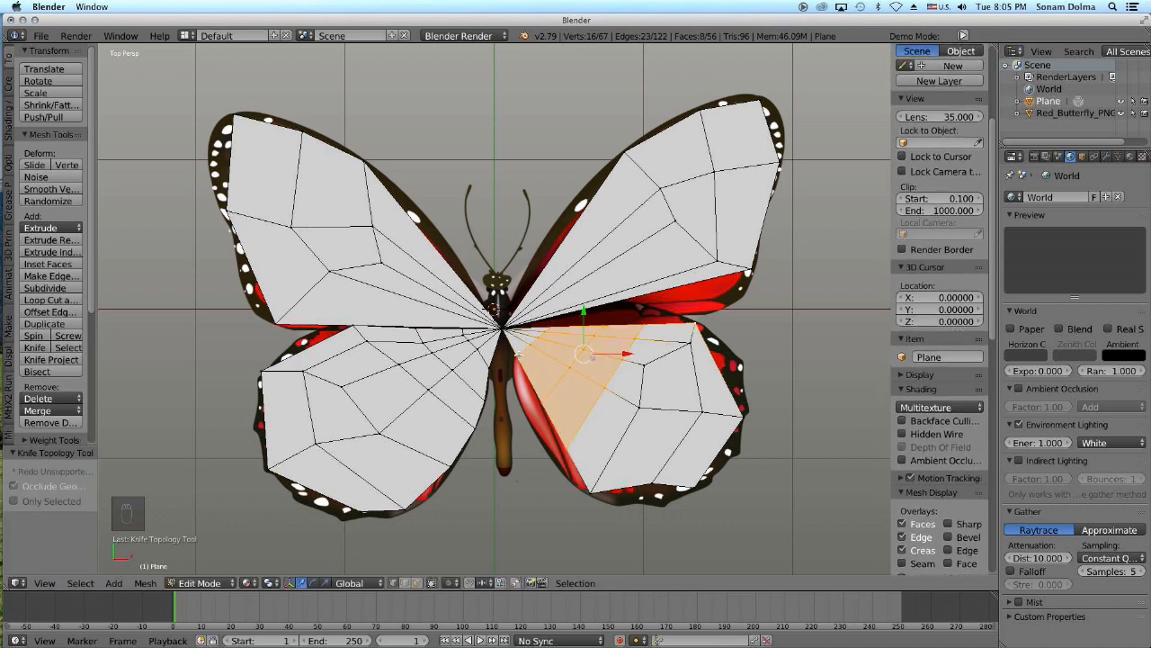
Step: Raise the lower right wing's three upper-edge cut vertices onto the wing's upper outline
{"action": "key", "text": "g"}
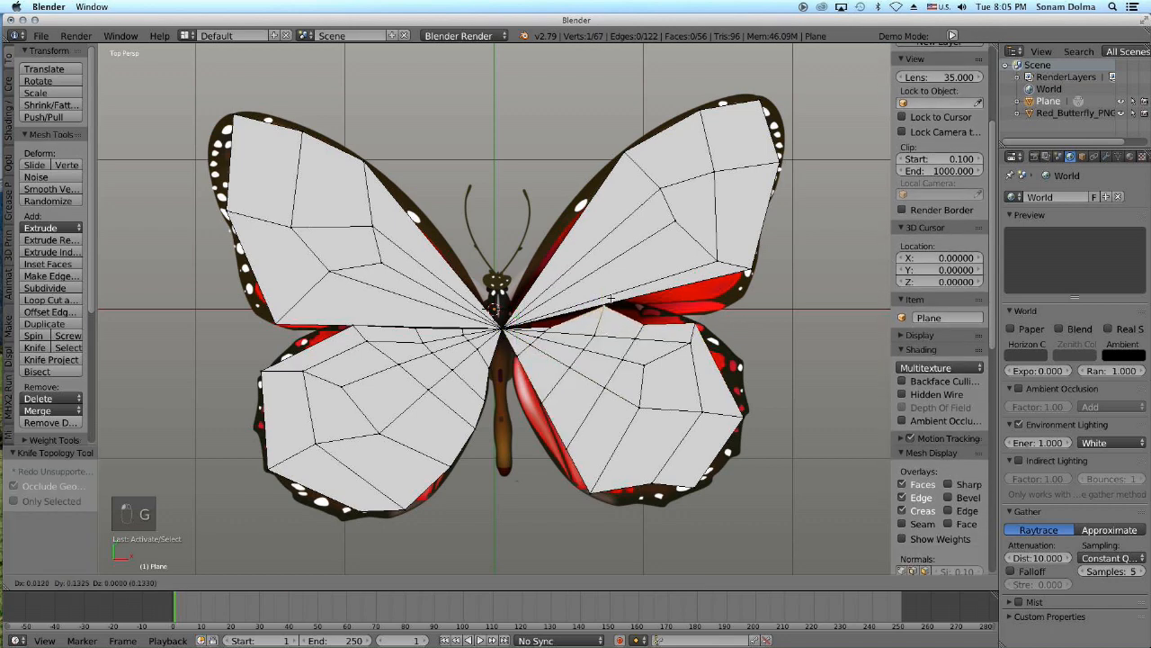
{"action": "left_click", "coordinate": [619, 310]}
{"action": "key", "text": "g"}
{"action": "left_click", "coordinate": [649, 306]}
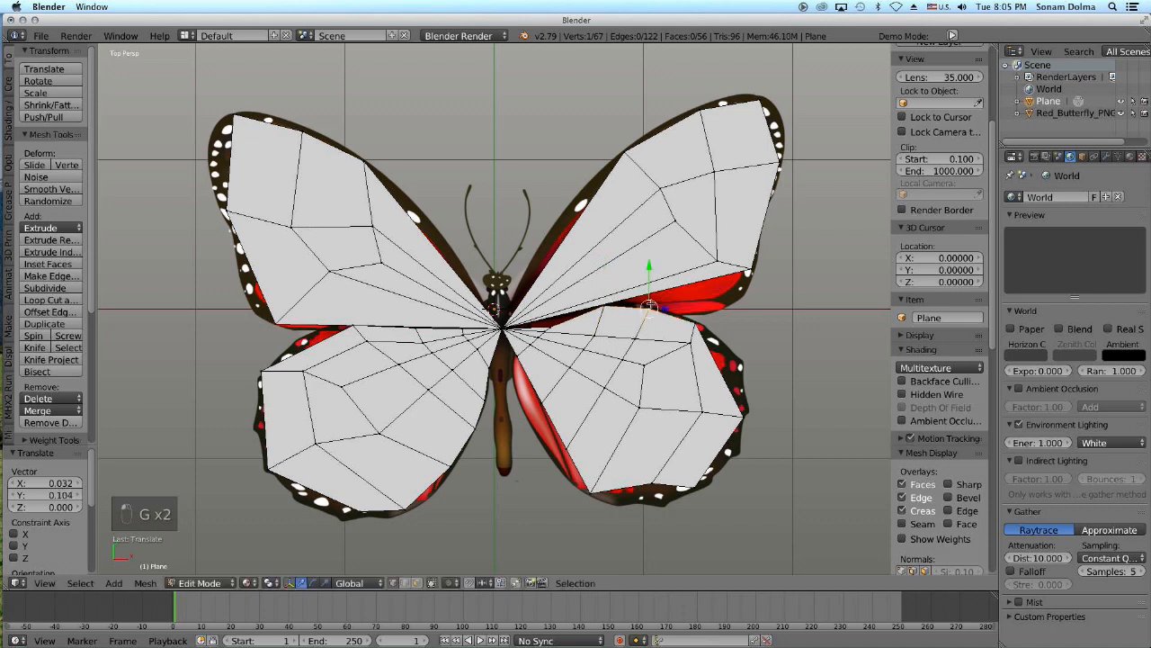
{"action": "right_click", "coordinate": [549, 329]}
{"action": "key", "text": "g"}
{"action": "left_click", "coordinate": [547, 321]}
Step: Move the lower right wing's three inner-edge cut vertices down and toward the body onto the wing's inner outline
{"action": "right_click", "coordinate": [520, 354]}
{"action": "key", "text": "g"}
{"action": "left_click", "coordinate": [516, 364]}
{"action": "right_click", "coordinate": [543, 396]}
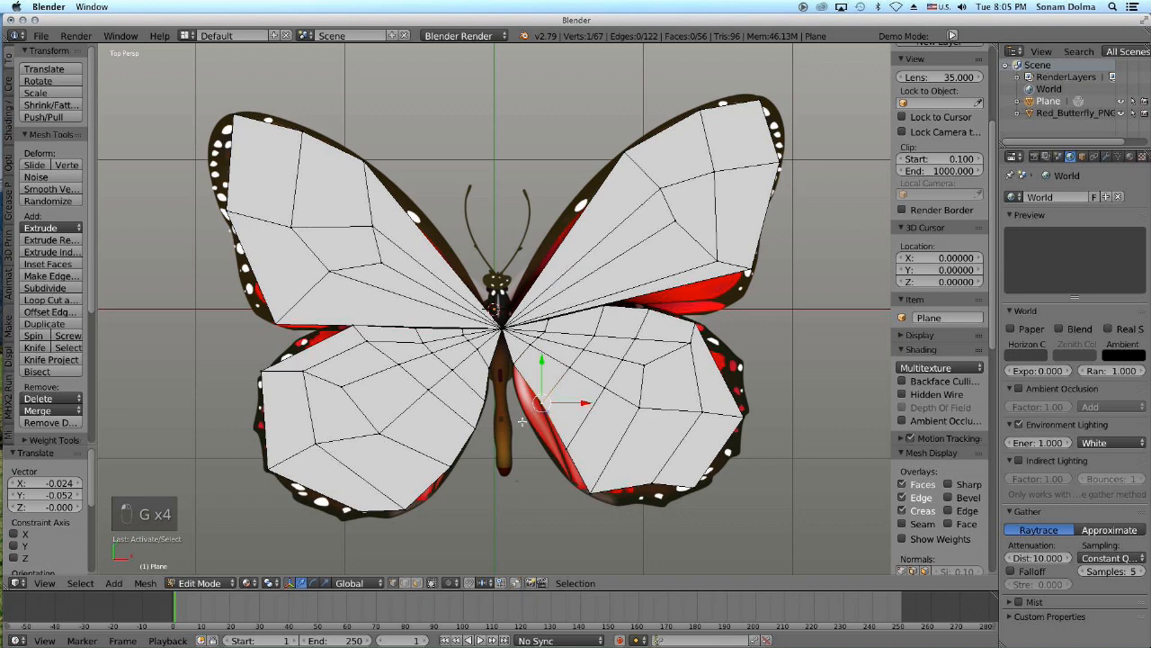
{"action": "key", "text": "g"}
{"action": "left_click", "coordinate": [520, 421]}
{"action": "right_click", "coordinate": [569, 447]}
{"action": "key", "text": "g"}
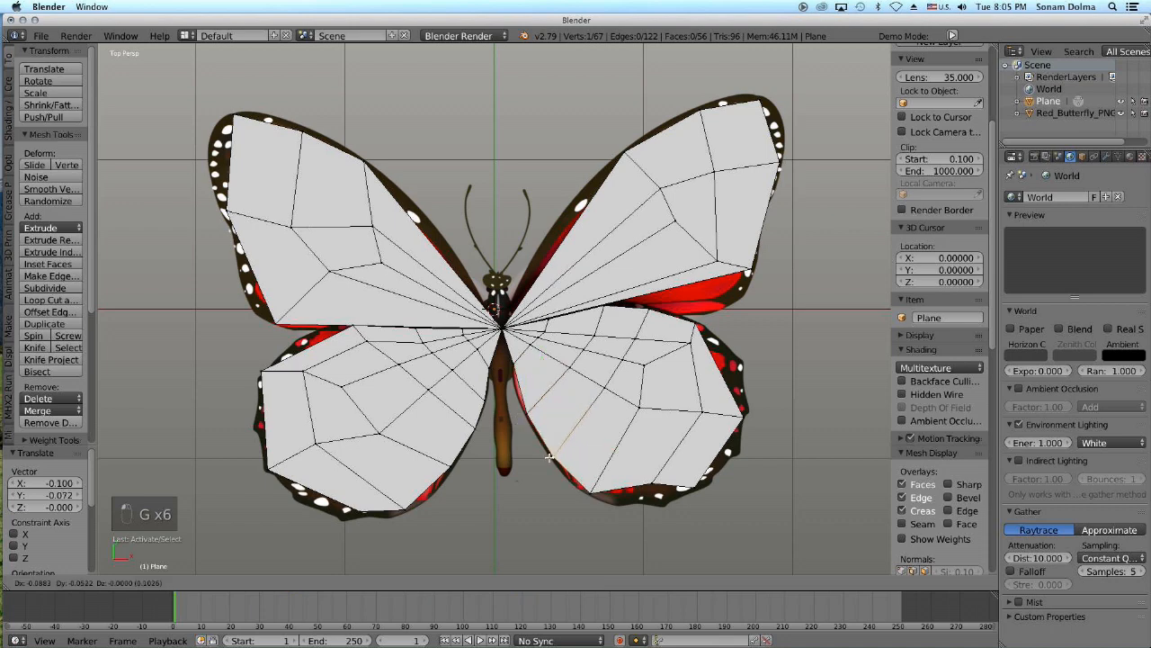
{"action": "left_click", "coordinate": [551, 457]}
Step: Move the lower right wing's two bottom vertices onto the lower outline and its upper outer corner by 0.044 in X and -0.020 in Y
{"action": "right_click", "coordinate": [653, 478]}
{"action": "key", "text": "g"}
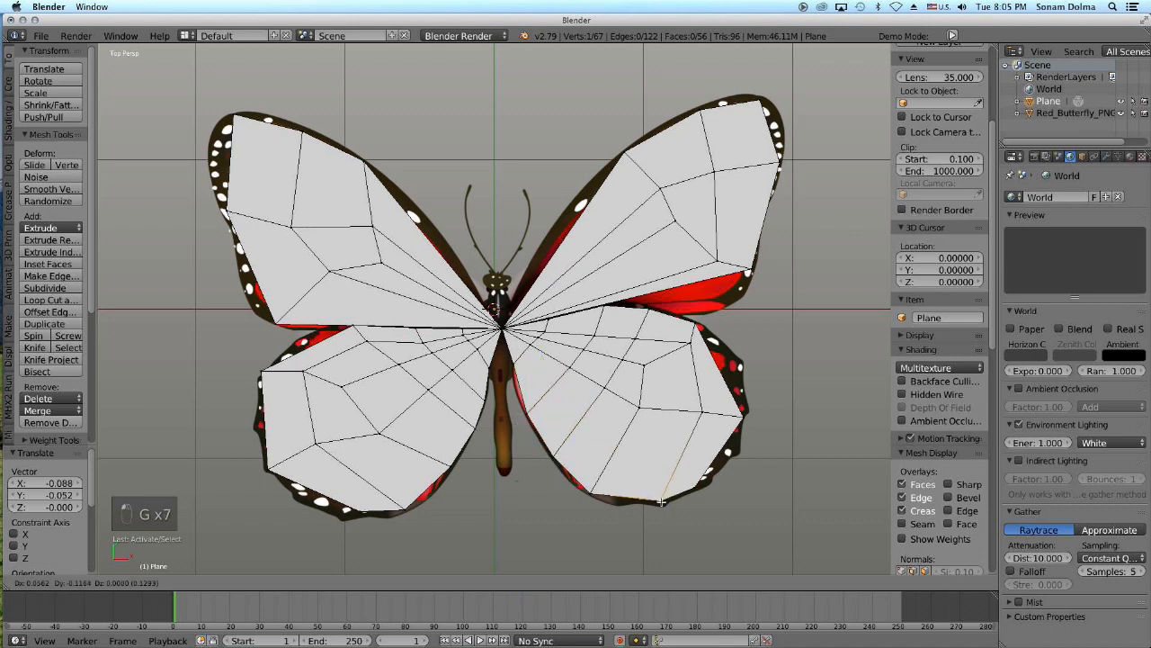
{"action": "left_click", "coordinate": [685, 485]}
{"action": "right_click", "coordinate": [691, 490]}
{"action": "key", "text": "g"}
{"action": "left_click", "coordinate": [701, 487]}
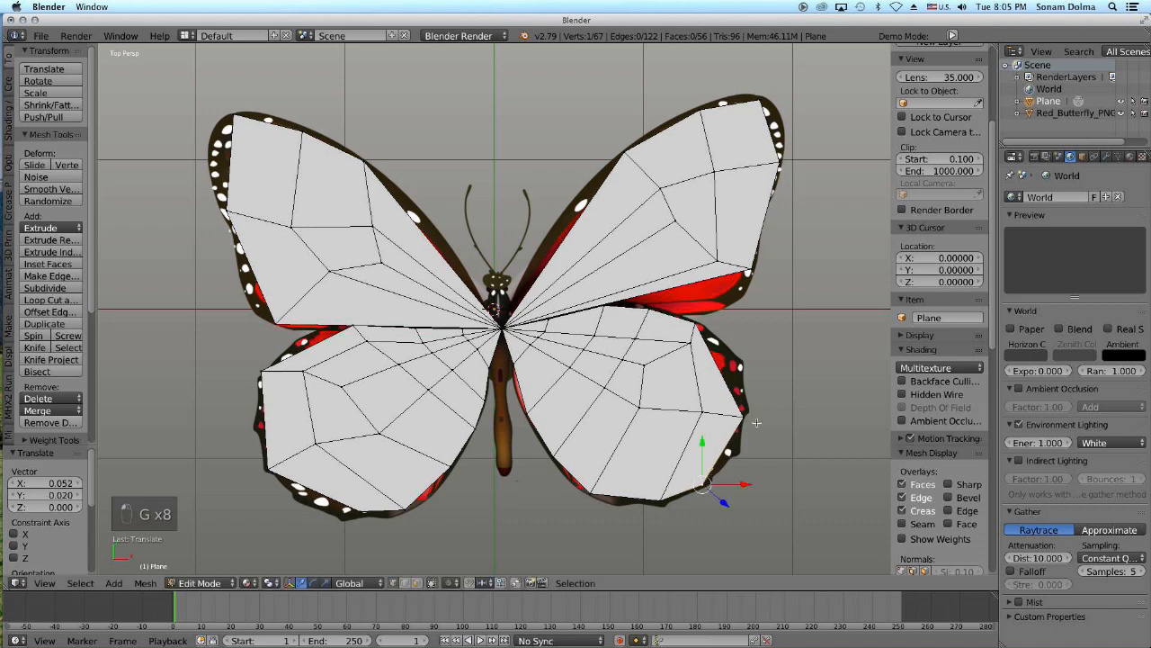
{"action": "right_click", "coordinate": [695, 329]}
{"action": "key", "text": "g"}
{"action": "left_click", "coordinate": [666, 331]}
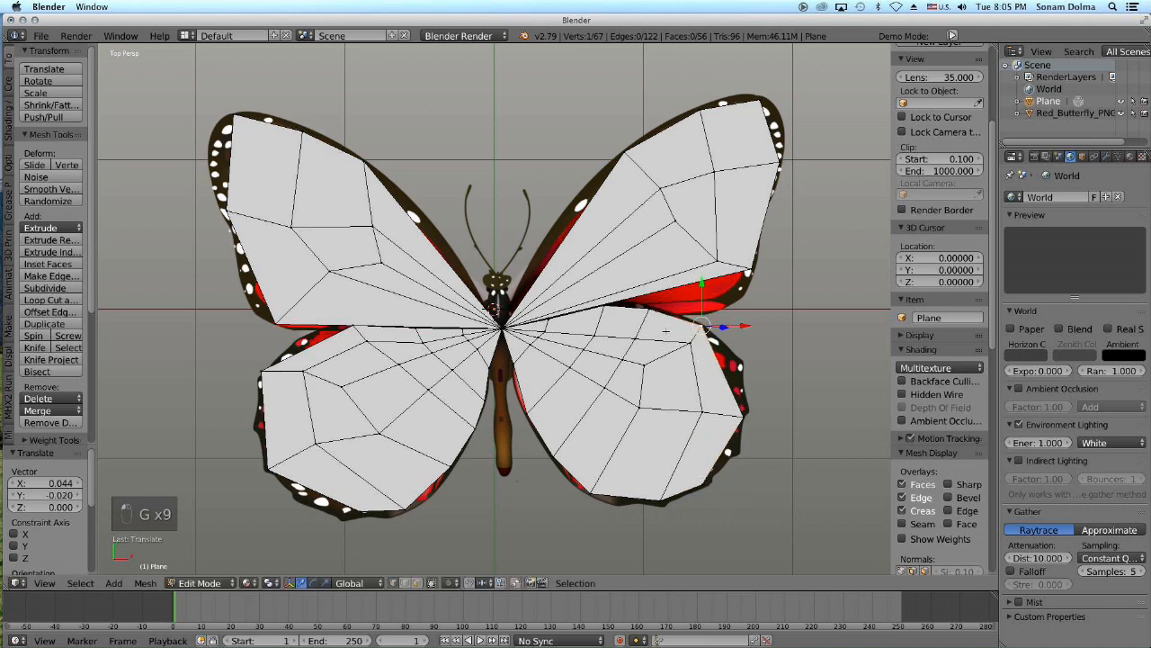
Step: Reposition the lower right wing's two central interior vertices, shifting the upper one outward and the lower one downward
{"action": "right_click", "coordinate": [636, 367]}
{"action": "key", "text": "g"}
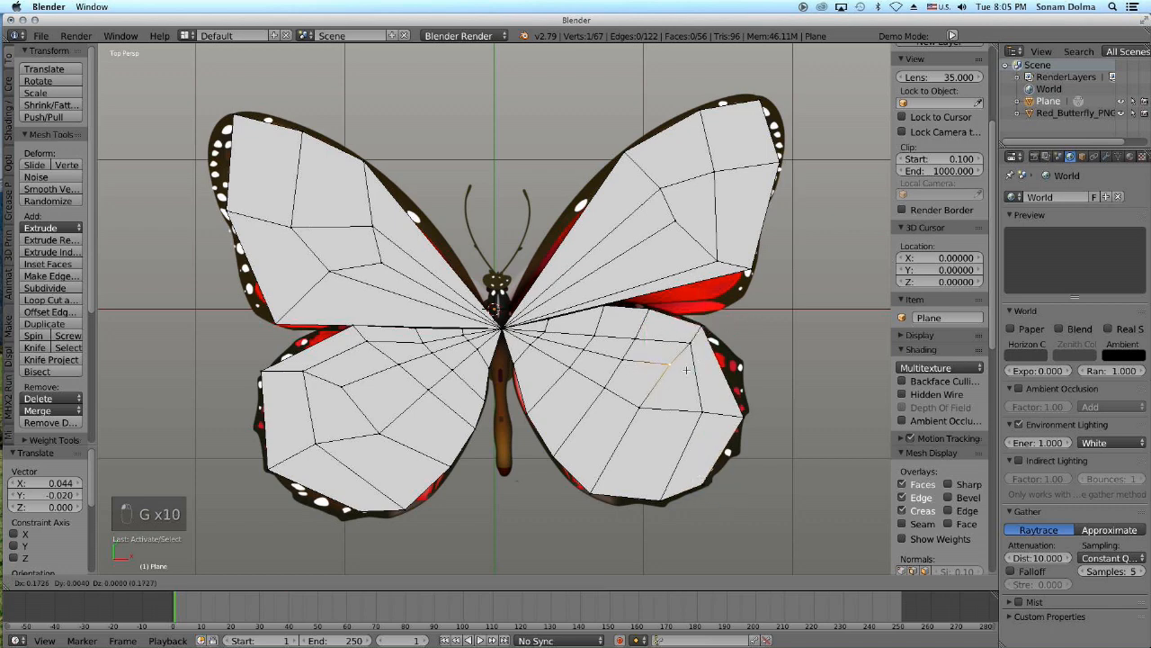
{"action": "left_click", "coordinate": [686, 371]}
{"action": "right_click", "coordinate": [646, 413]}
{"action": "key", "text": "g"}
{"action": "left_click", "coordinate": [653, 432]}
{"action": "right_click", "coordinate": [667, 364]}
{"action": "key", "text": "g"}
{"action": "left_click", "coordinate": [654, 377]}
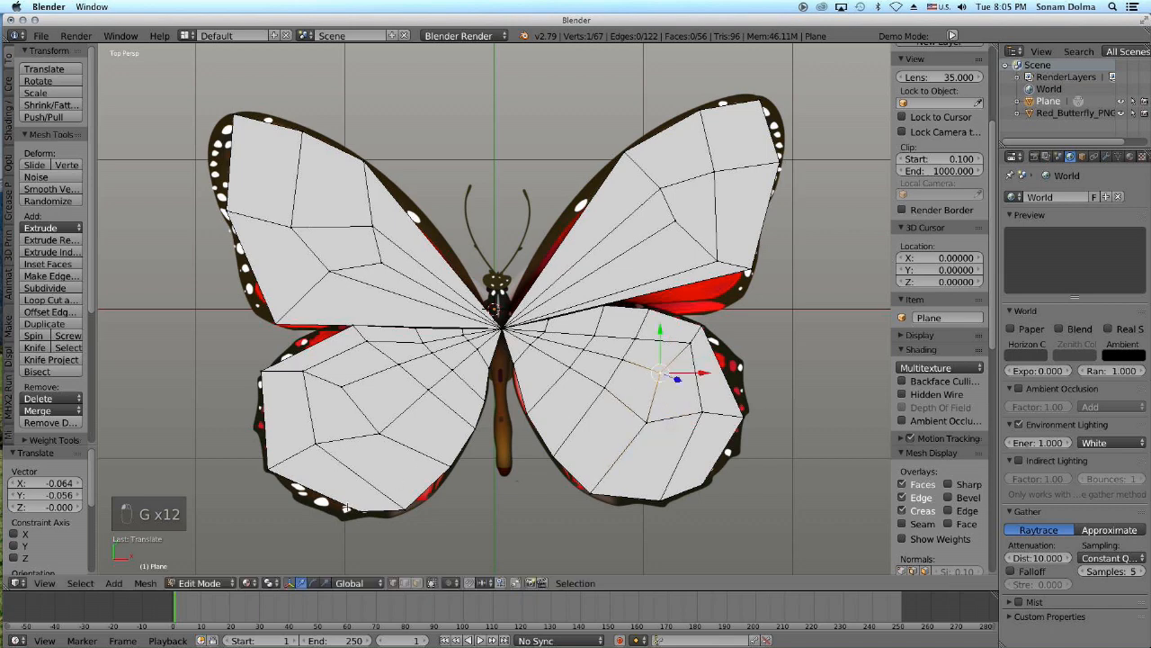
Step: Adjust the lower left wing's central interior vertex and its lower outer interior vertex to balance the faces
{"action": "right_click", "coordinate": [392, 419]}
{"action": "key", "text": "g"}
{"action": "left_click", "coordinate": [381, 409]}
{"action": "right_click", "coordinate": [323, 442]}
{"action": "key", "text": "g"}
{"action": "left_click", "coordinate": [326, 452]}
Step: Add a single loop cut through the lower left wing, from its bottom outer edge to its inner edge
{"action": "right_click", "coordinate": [394, 415]}
{"action": "key", "text": "ctrl+r"}
{"action": "left_click", "coordinate": [408, 420]}
{"action": "left_click", "coordinate": [408, 420]}
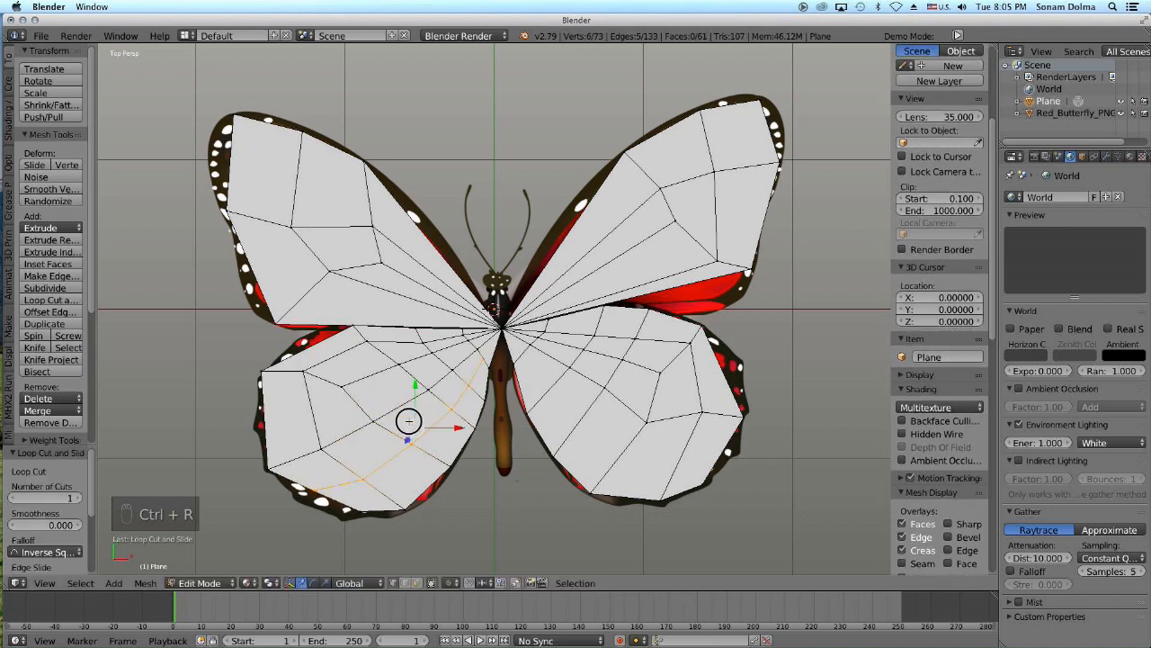
Step: Move the lower left wing's new loop end and neighbouring bottom vertex onto the lower outline, and nudge two interior vertices
{"action": "right_click", "coordinate": [321, 490]}
{"action": "key", "text": "g"}
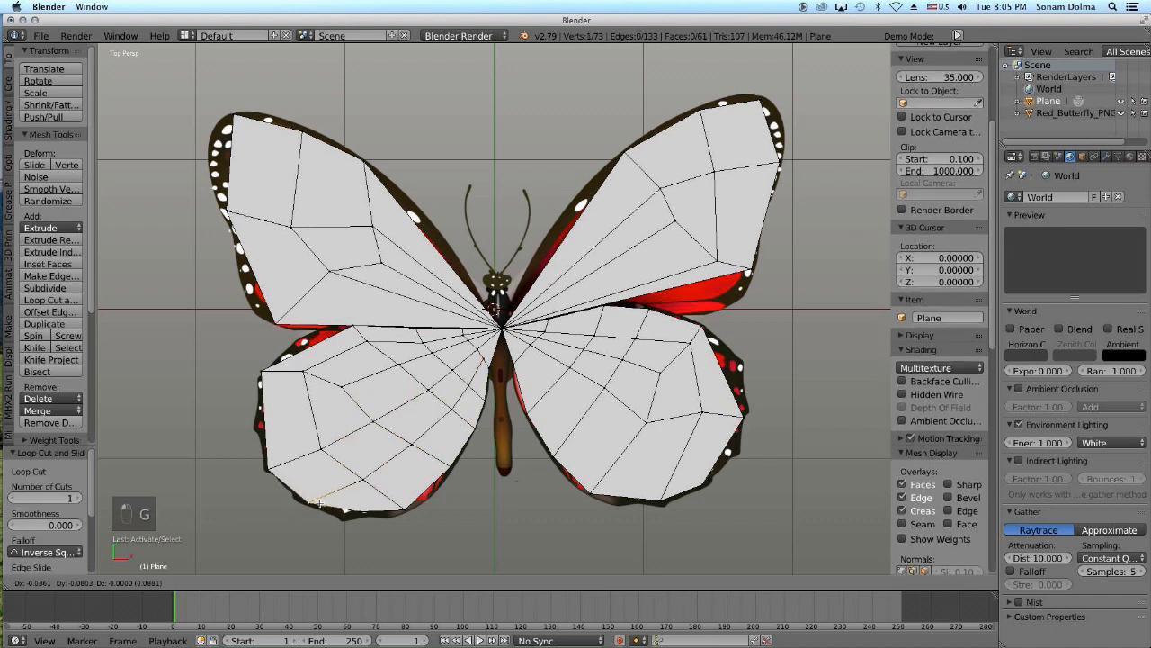
{"action": "left_click", "coordinate": [329, 504]}
{"action": "right_click", "coordinate": [363, 481]}
{"action": "key", "text": "g"}
{"action": "left_click", "coordinate": [364, 486]}
{"action": "right_click", "coordinate": [357, 511]}
{"action": "key", "text": "g"}
{"action": "left_click", "coordinate": [357, 515]}
{"action": "right_click", "coordinate": [447, 409]}
{"action": "key", "text": "g"}
{"action": "left_click", "coordinate": [450, 405]}
Step: Nudge the lower right wing's two inner-edge vertices beside the body and the lower left wing's matching inner-edge vertex
{"action": "right_click", "coordinate": [526, 416]}
{"action": "key", "text": "g"}
{"action": "left_click", "coordinate": [524, 415]}
{"action": "right_click", "coordinate": [515, 367]}
{"action": "key", "text": "g"}
{"action": "left_click", "coordinate": [514, 364]}
{"action": "key", "text": "g"}
{"action": "left_click", "coordinate": [494, 368]}
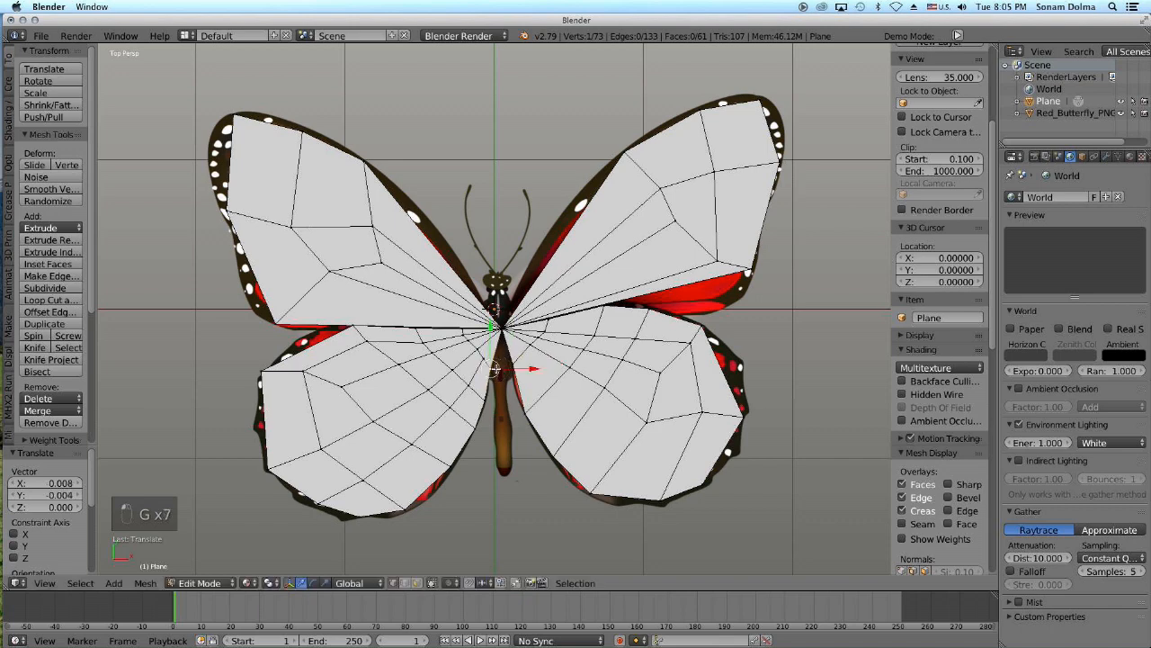
Step: Adjust the lower right wing's upper outer corner and the interior vertex below it, and move the central interior vertex outward
{"action": "right_click", "coordinate": [703, 329]}
{"action": "key", "text": "g"}
{"action": "left_click", "coordinate": [706, 330]}
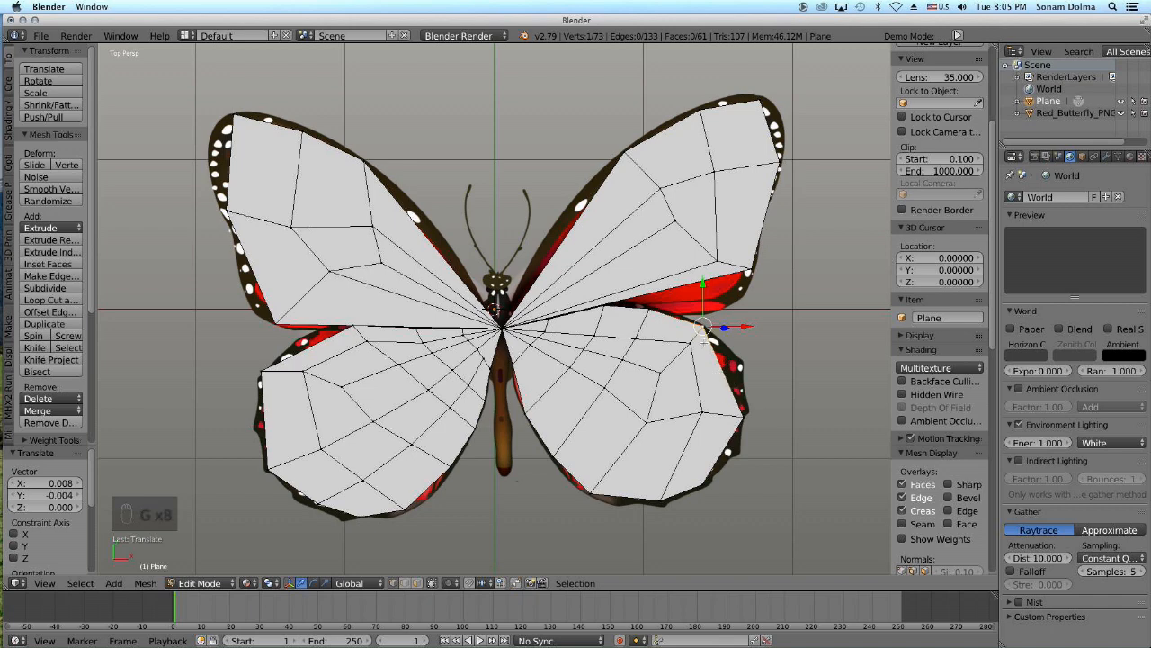
{"action": "right_click", "coordinate": [690, 344]}
{"action": "key", "text": "g"}
{"action": "left_click", "coordinate": [697, 364]}
{"action": "right_click", "coordinate": [670, 376]}
{"action": "key", "text": "g"}
{"action": "left_click", "coordinate": [673, 381]}
Step: Add a single loop cut through the lower right wing's lower faces and move its outer end vertex onto the outline
{"action": "right_click", "coordinate": [701, 415]}
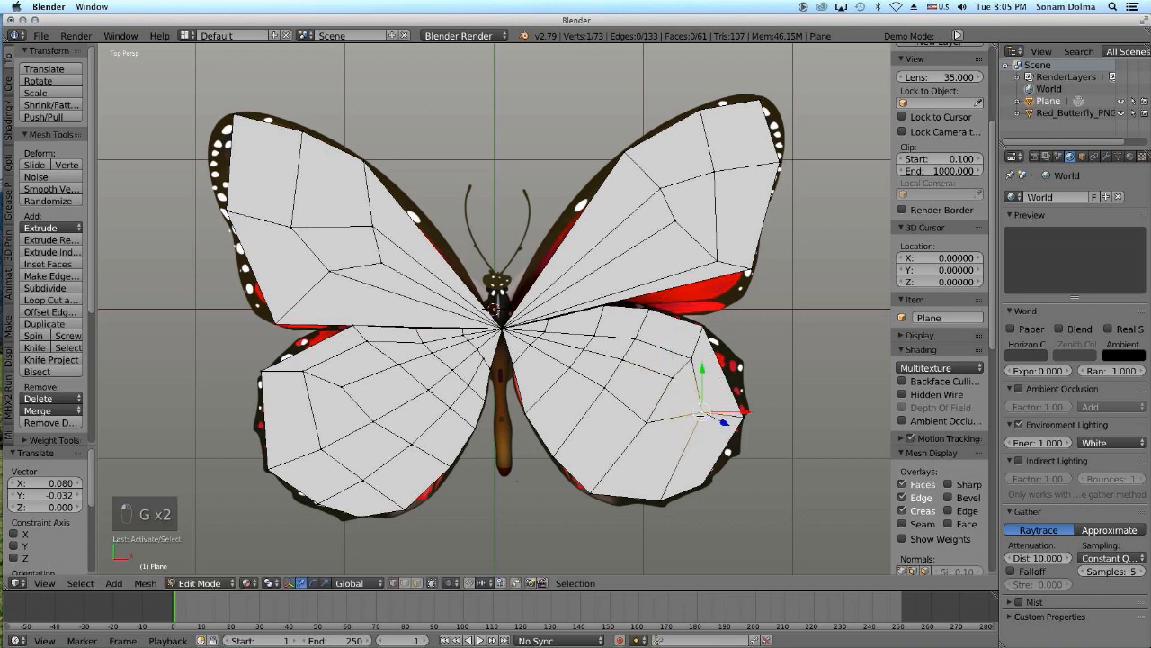
{"action": "key", "text": "ctrl+r"}
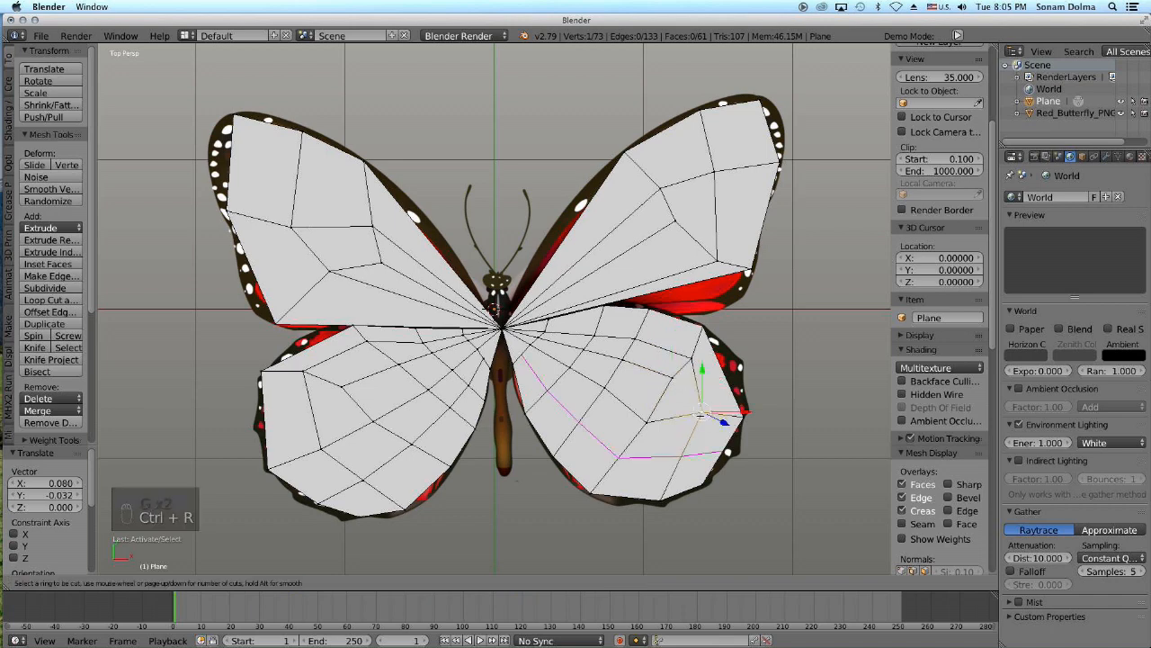
{"action": "left_click", "coordinate": [701, 415]}
{"action": "left_click", "coordinate": [700, 415]}
{"action": "right_click", "coordinate": [730, 457]}
{"action": "key", "text": "g"}
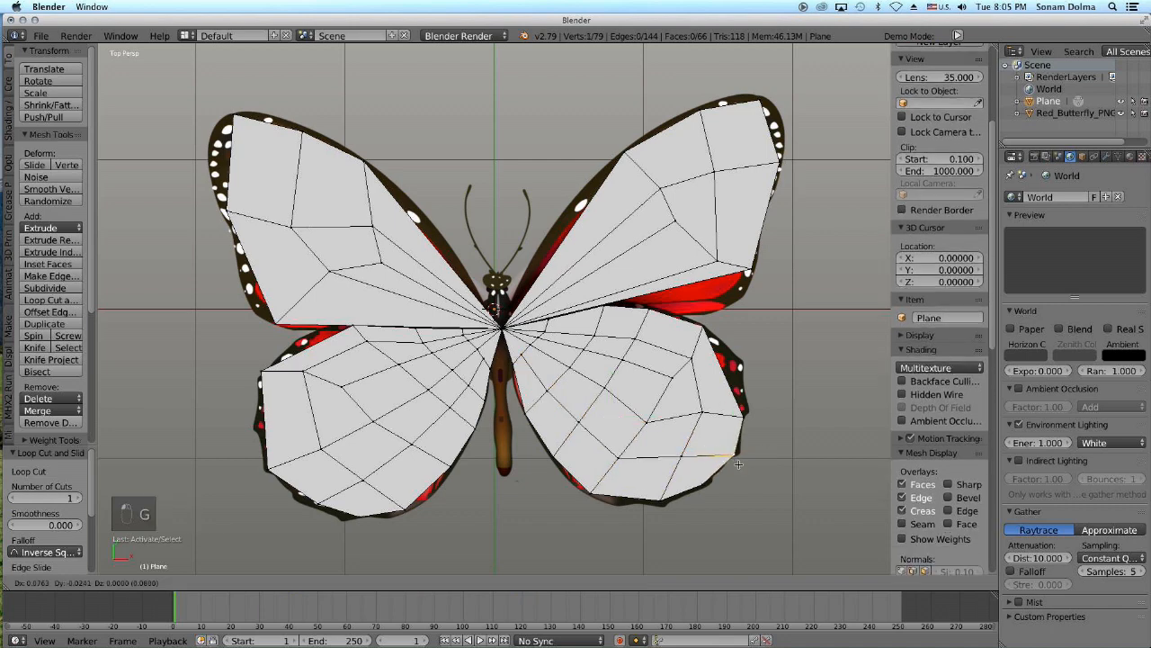
{"action": "left_click", "coordinate": [738, 464]}
Step: Fine-tune four interior vertices of the lower right wing's outer half, raising the one nearest the outer edge by 0.012 in Y
{"action": "right_click", "coordinate": [621, 457]}
{"action": "key", "text": "g"}
{"action": "left_click", "coordinate": [629, 455]}
{"action": "right_click", "coordinate": [647, 421]}
{"action": "key", "text": "g"}
{"action": "left_click", "coordinate": [647, 409]}
{"action": "right_click", "coordinate": [690, 363]}
{"action": "key", "text": "g"}
{"action": "left_click", "coordinate": [684, 358]}
{"action": "right_click", "coordinate": [700, 415]}
{"action": "key", "text": "g"}
{"action": "left_click", "coordinate": [700, 411]}
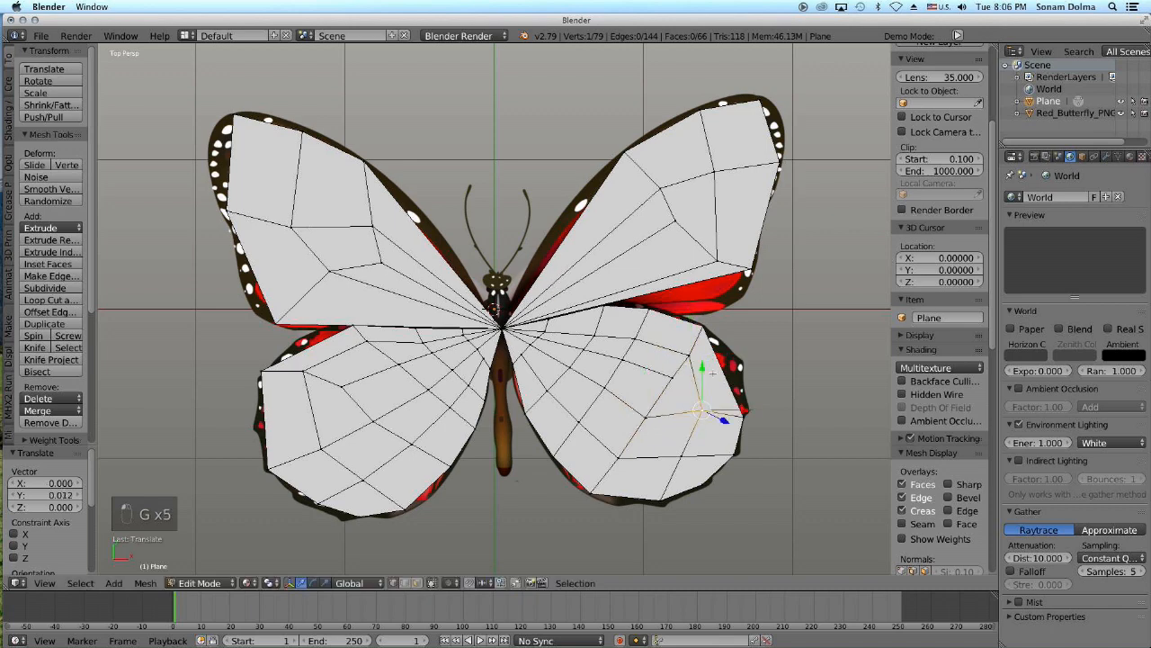
Step: Add a single loop cut through the lower right wing starting from the middle of its upper outer edge
{"action": "right_click", "coordinate": [700, 329]}
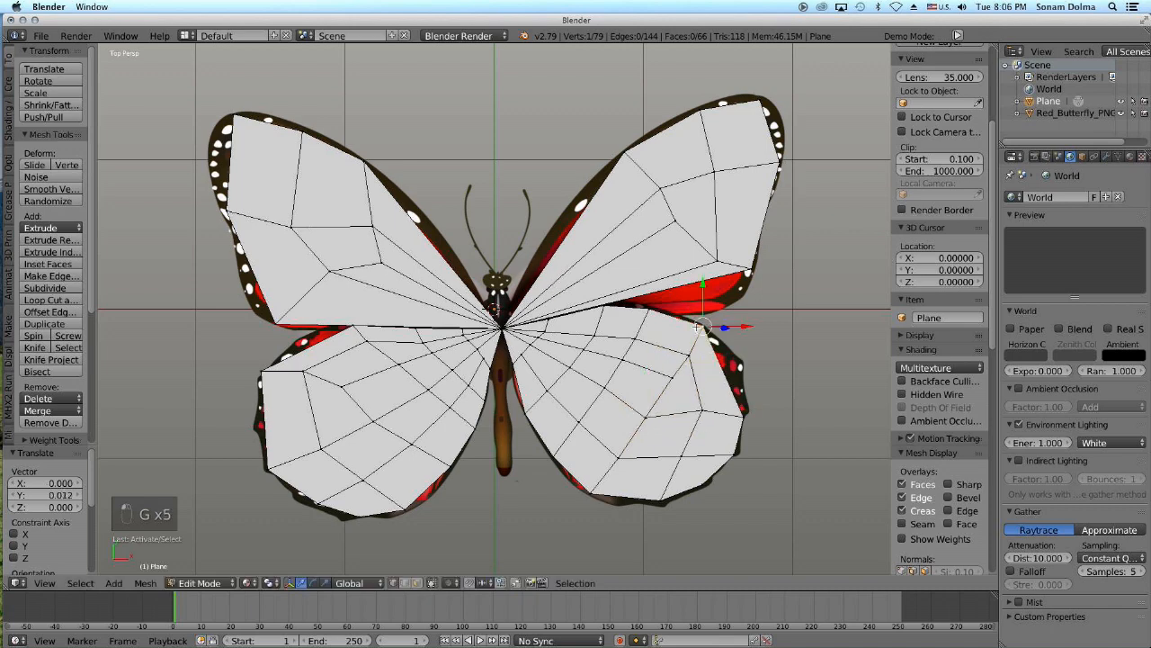
{"action": "key", "text": "ctrl+r"}
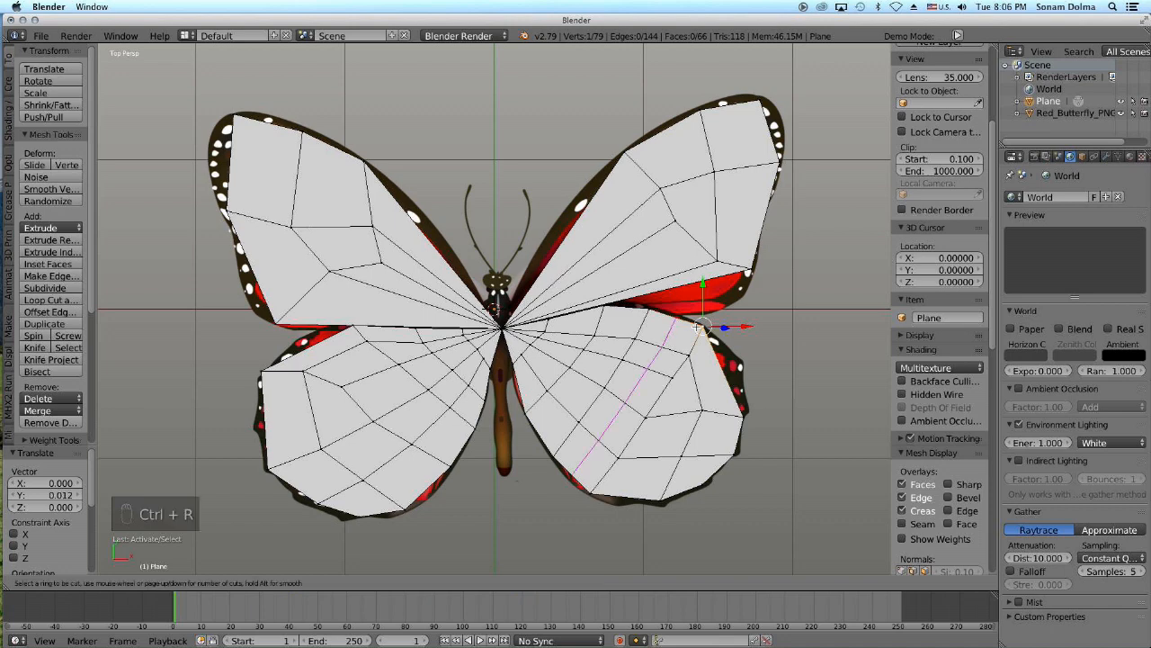
{"action": "left_click", "coordinate": [719, 393]}
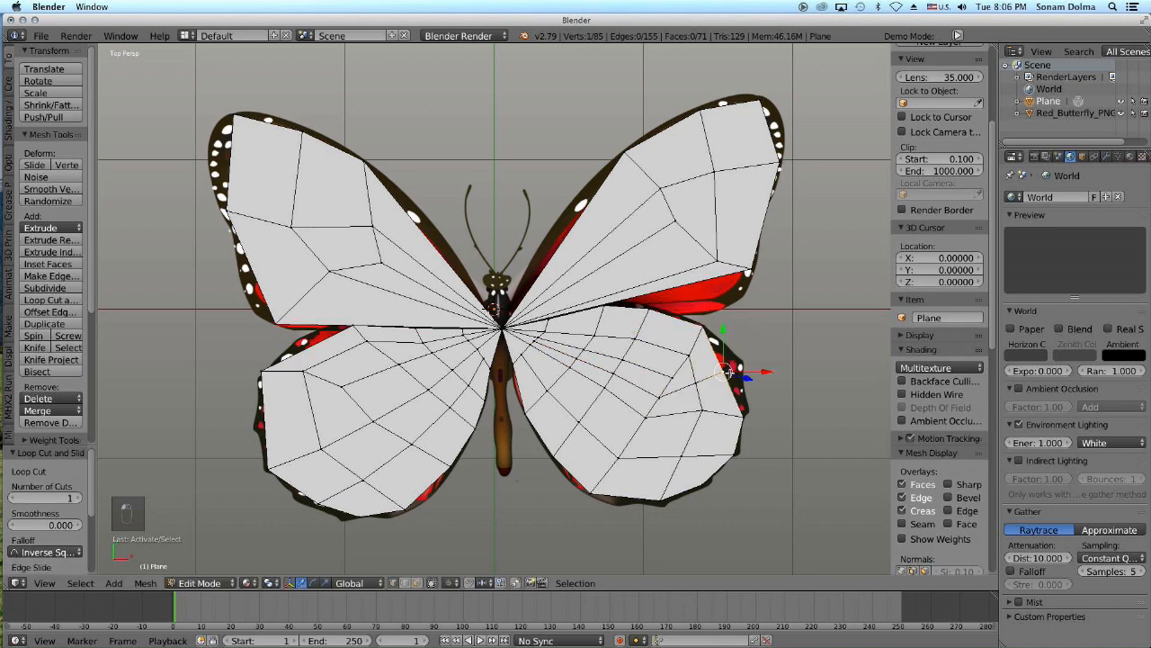
Step: Move the lower right wing's new outer vertex onto the outline, about 0.092 in X and 0.060 in Y, and nudge three nearby interior vertices
{"action": "key", "text": "g"}
{"action": "left_click", "coordinate": [738, 366]}
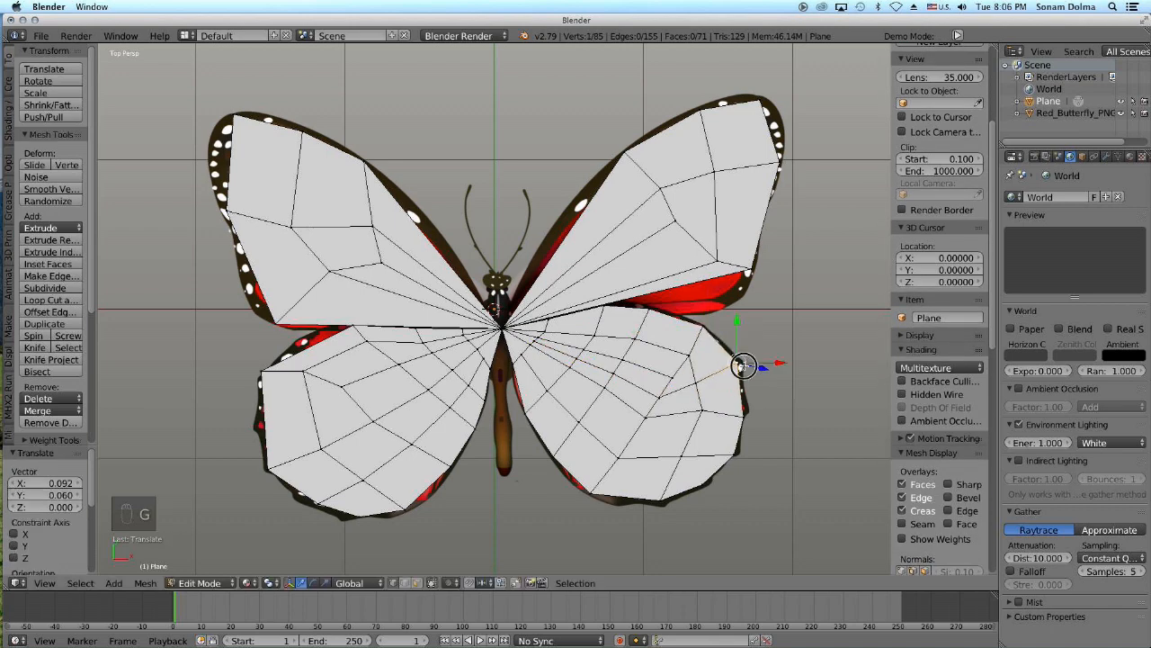
{"action": "right_click", "coordinate": [692, 358]}
{"action": "key", "text": "g"}
{"action": "left_click", "coordinate": [694, 356]}
{"action": "right_click", "coordinate": [636, 340]}
{"action": "key", "text": "g"}
{"action": "left_click", "coordinate": [632, 334]}
{"action": "right_click", "coordinate": [672, 378]}
{"action": "key", "text": "g"}
{"action": "left_click", "coordinate": [672, 376]}
Step: Add a single loop cut across the lower left wing from its outer edge and move its outer end vertex outward onto the outline
{"action": "right_click", "coordinate": [344, 389]}
{"action": "key", "text": "ctrl+r"}
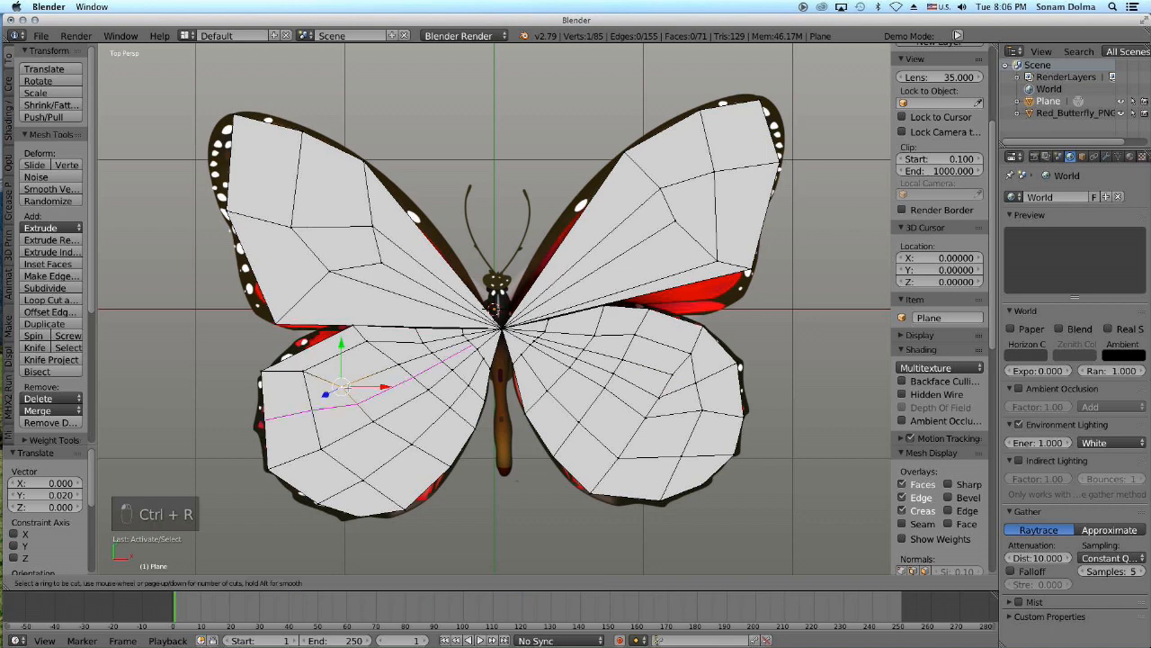
{"action": "left_click", "coordinate": [259, 446]}
{"action": "left_click", "coordinate": [260, 446]}
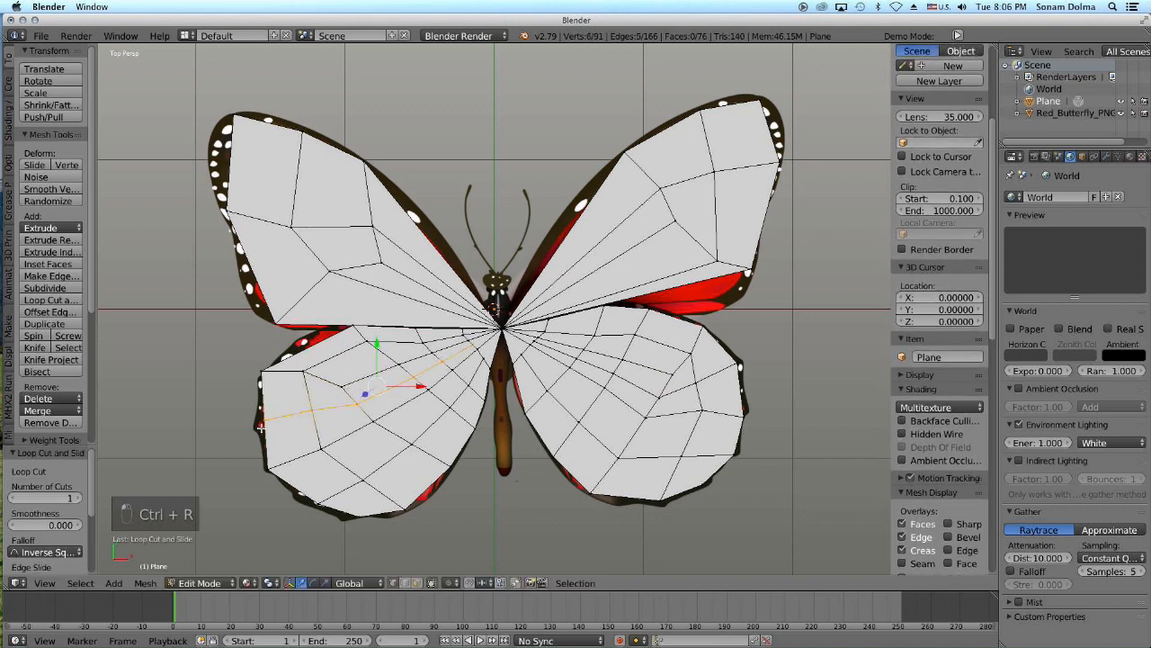
{"action": "right_click", "coordinate": [260, 429]}
{"action": "key", "text": "g"}
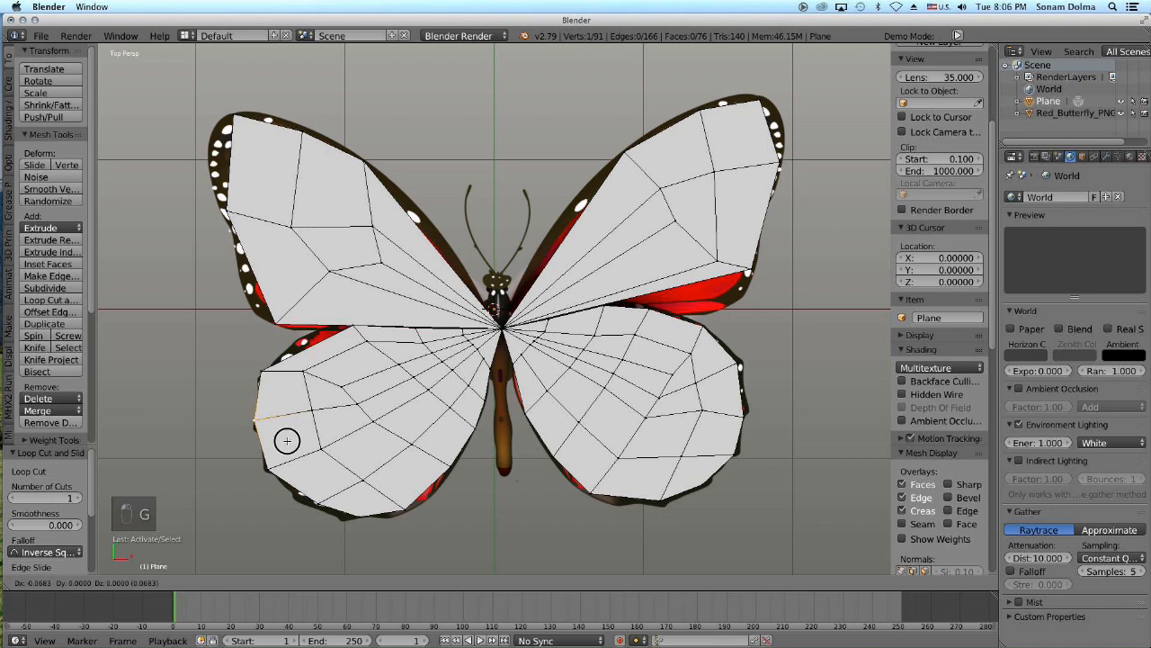
{"action": "left_click", "coordinate": [287, 440]}
Step: Nudge the lower left wing's upper outer corner about 0.012 in X and adjust the interior vertex beside it
{"action": "right_click", "coordinate": [272, 376]}
{"action": "key", "text": "g"}
{"action": "left_click", "coordinate": [305, 372]}
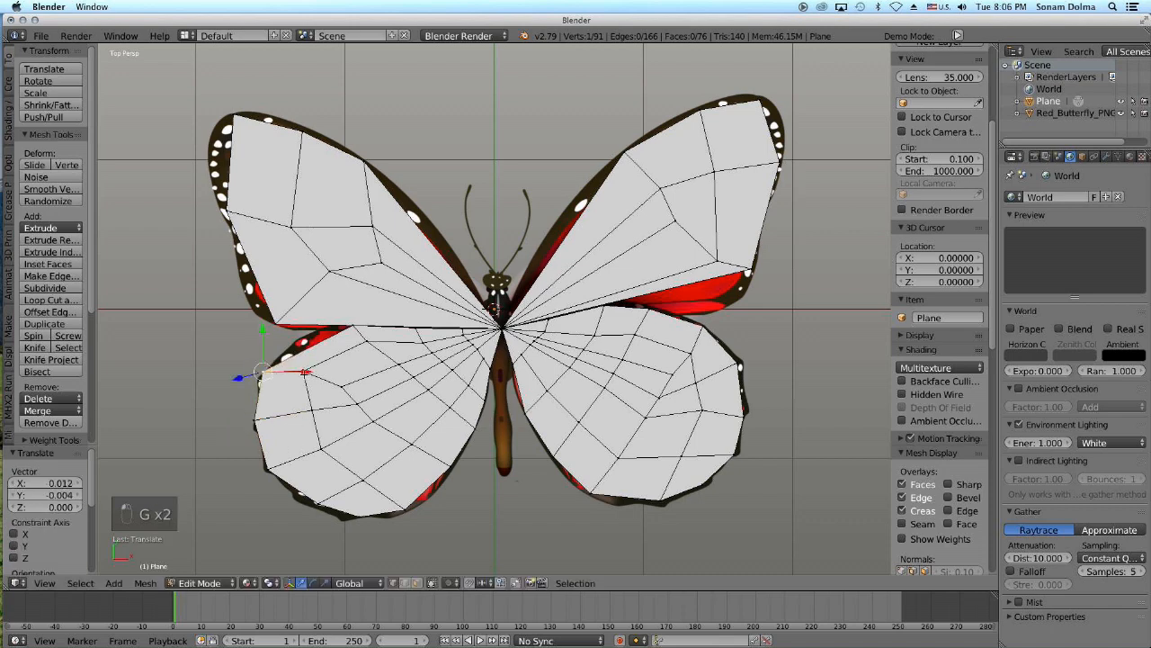
{"action": "right_click", "coordinate": [321, 386]}
{"action": "key", "text": "g"}
{"action": "left_click", "coordinate": [311, 385]}
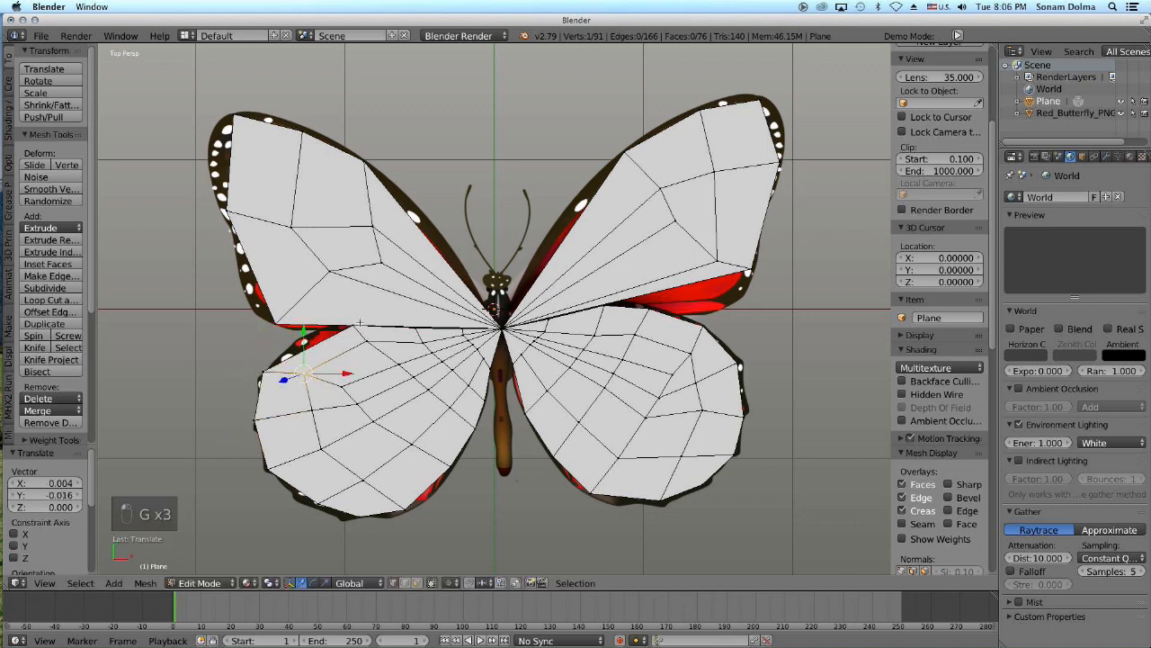
Step: Move the lower left wing's outermost upper-edge vertex outward onto the outline and shift the interior vertex next to it about -0.016 in X
{"action": "right_click", "coordinate": [354, 327]}
{"action": "key", "text": "g"}
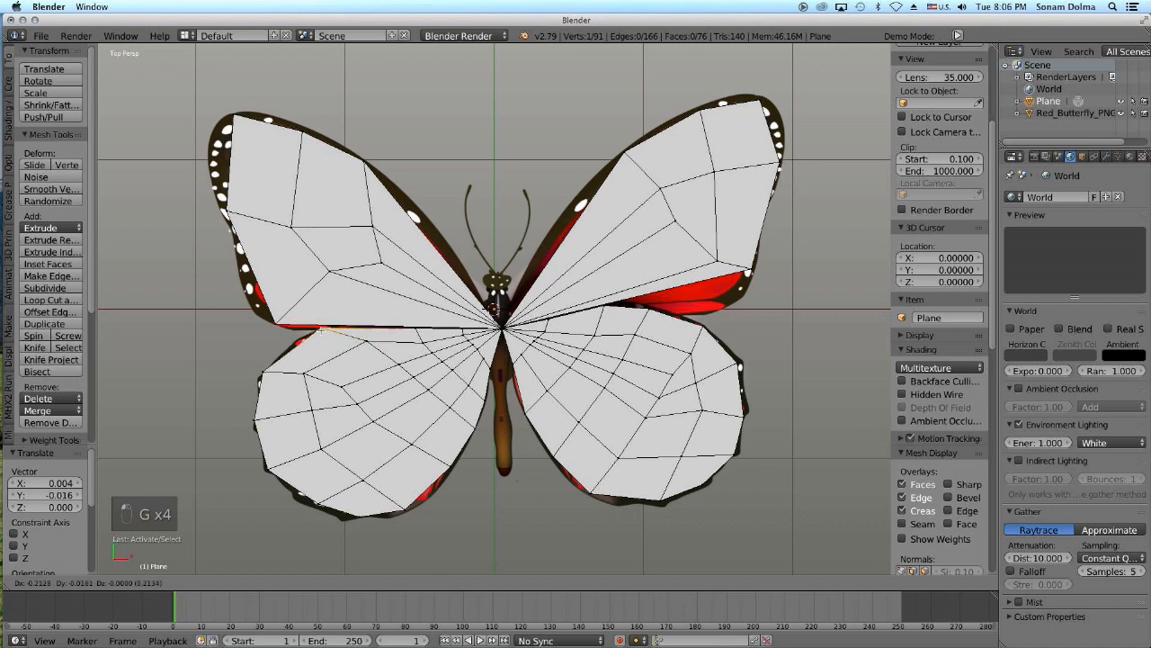
{"action": "left_click", "coordinate": [321, 330]}
{"action": "right_click", "coordinate": [364, 346]}
{"action": "key", "text": "g"}
{"action": "left_click", "coordinate": [391, 344]}
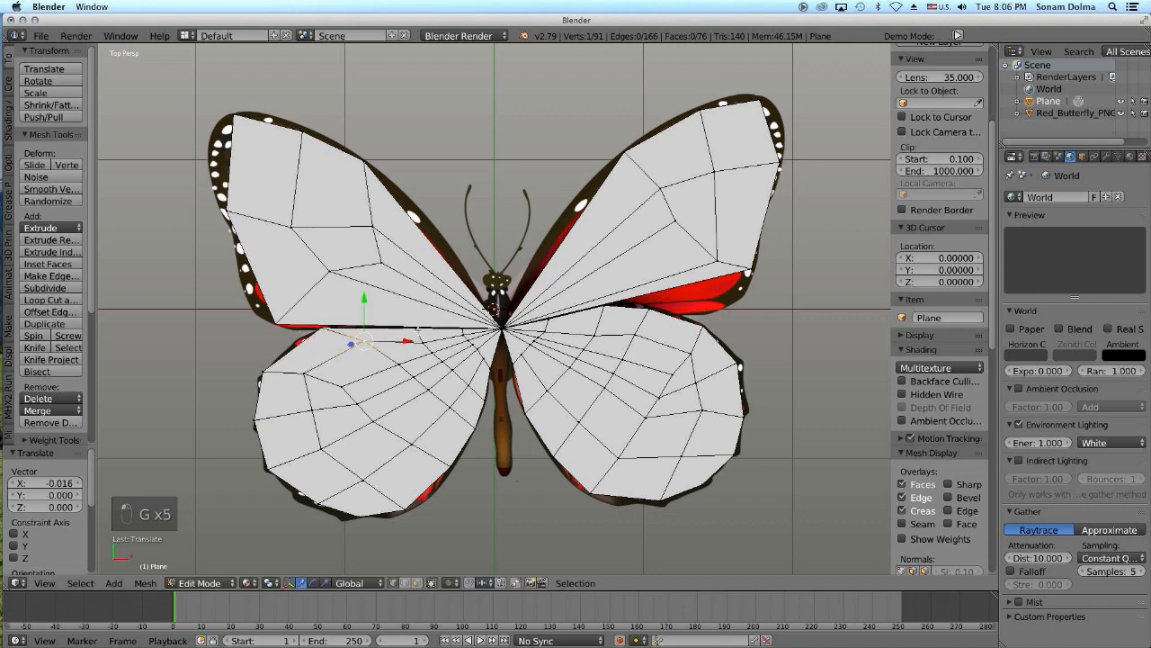
Step: Shift the lower left wing's middle upper-edge vertex about -0.088 in X and adjust the interior vertex just inward of it
{"action": "right_click", "coordinate": [416, 329]}
{"action": "key", "text": "g"}
{"action": "left_click", "coordinate": [430, 356]}
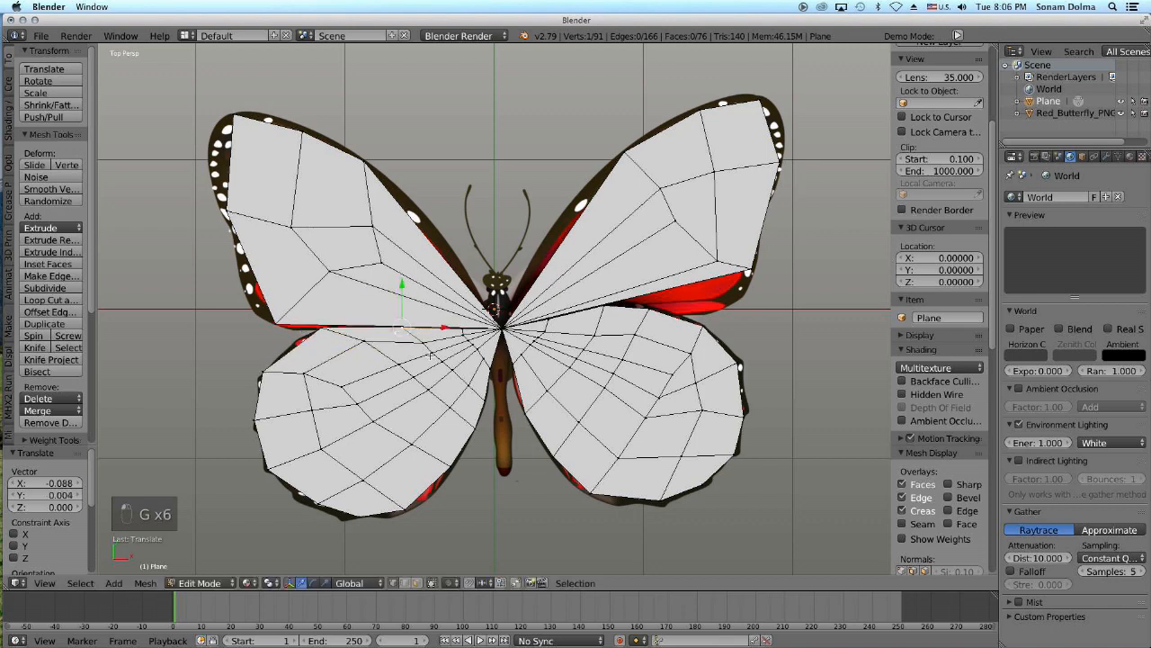
{"action": "right_click", "coordinate": [411, 337]}
{"action": "key", "text": "g"}
{"action": "left_click", "coordinate": [406, 332]}
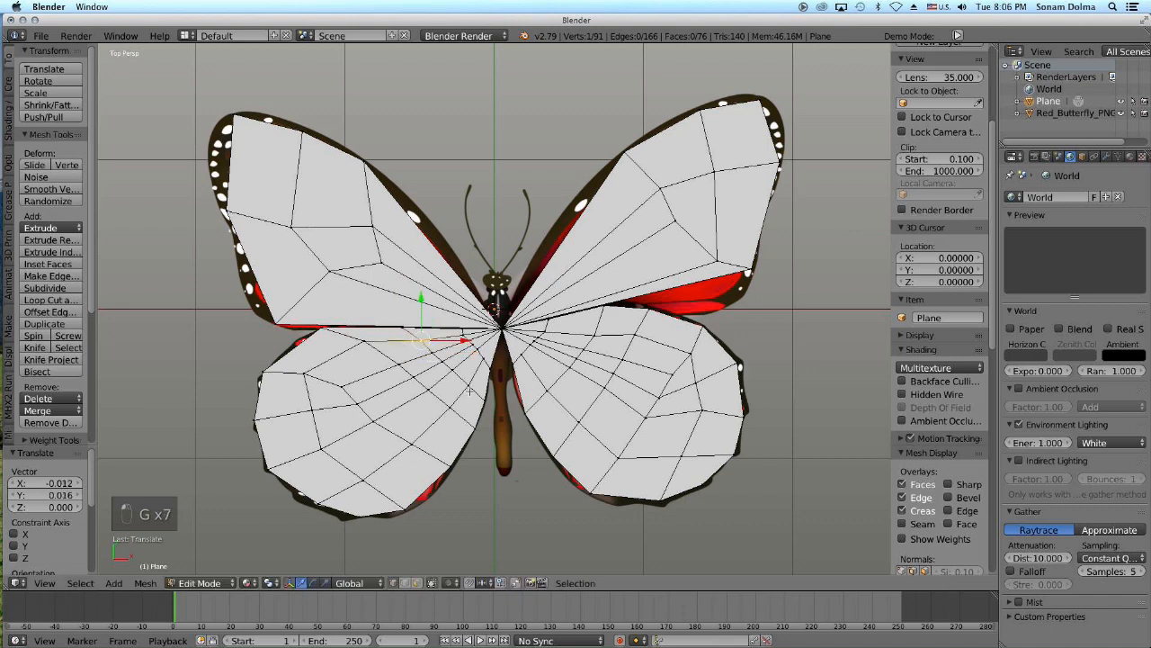
Step: Adjust the vertex on the lower left wing's inner lower edge and the lower right wing's inner-edge vertex beside the body
{"action": "right_click", "coordinate": [448, 467]}
{"action": "key", "text": "g"}
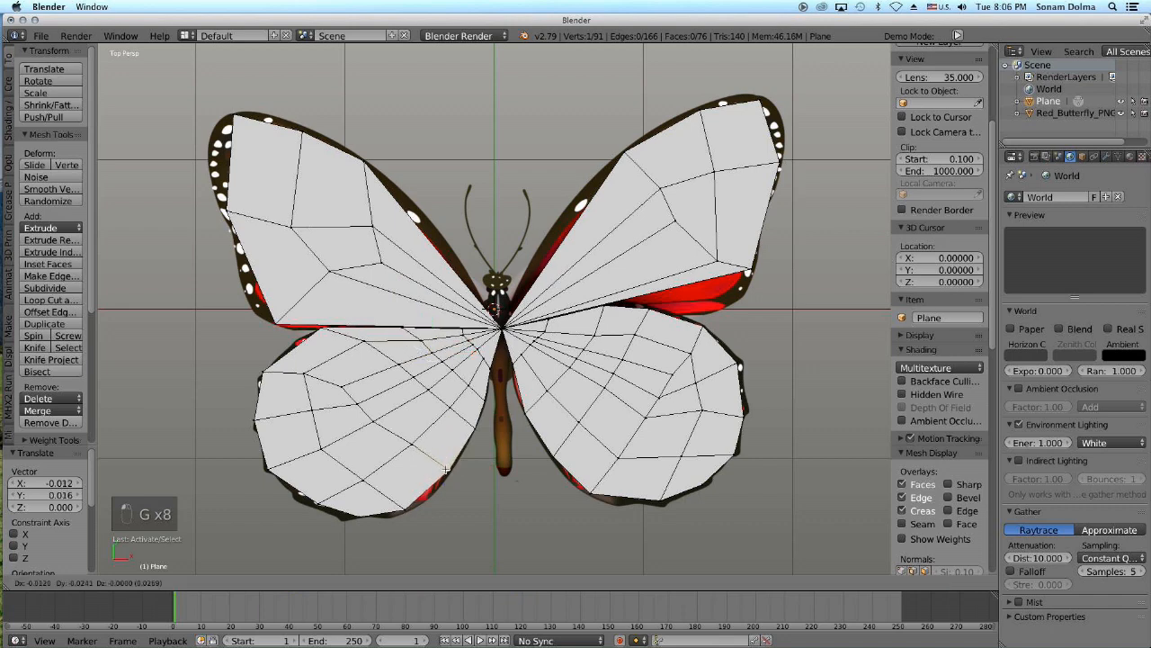
{"action": "left_click", "coordinate": [444, 469]}
{"action": "right_click", "coordinate": [512, 371]}
{"action": "key", "text": "g"}
{"action": "left_click", "coordinate": [510, 369]}
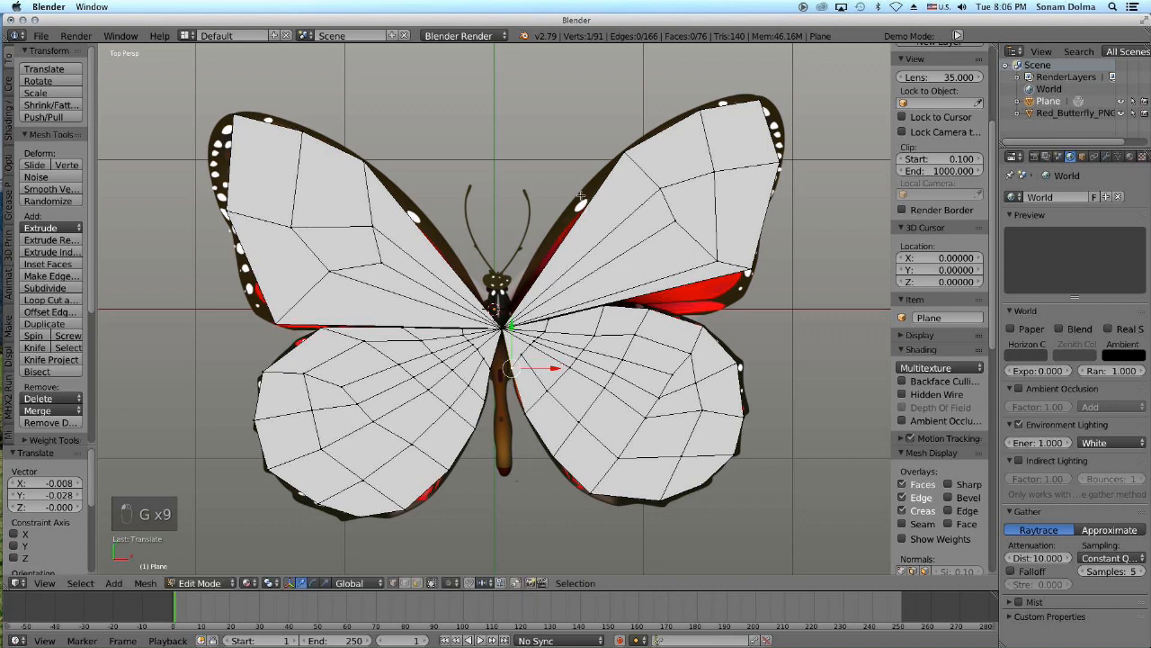
{"action": "right_click", "coordinate": [622, 151]}
{"action": "key", "text": "ctrl+r"}
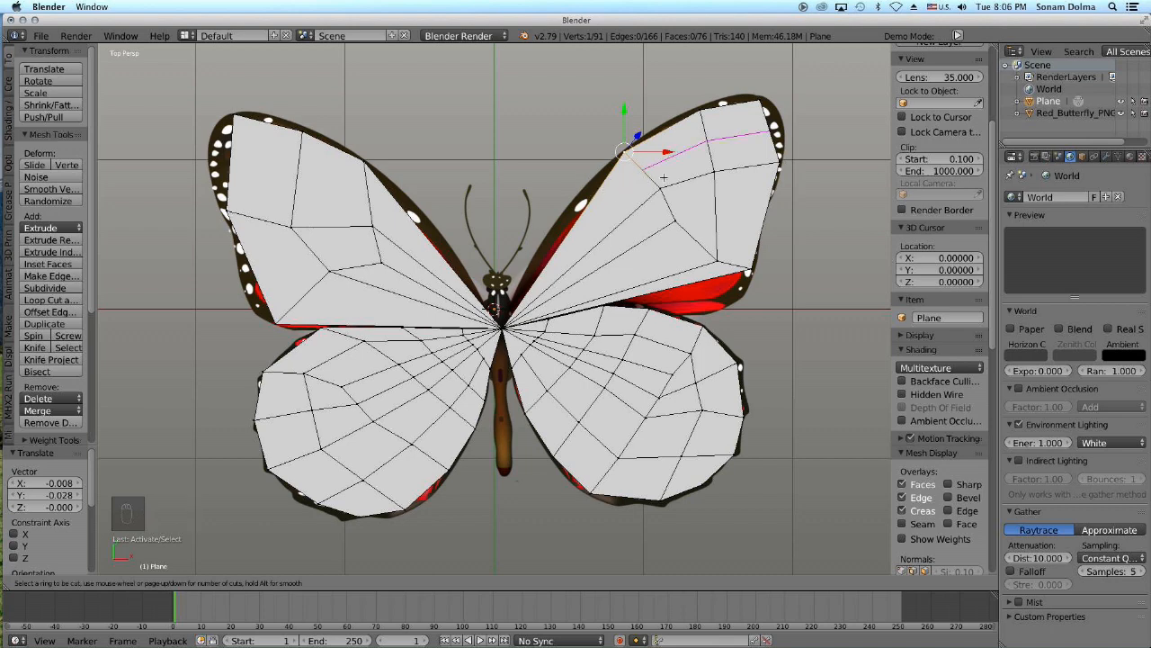
{"action": "right_click", "coordinate": [617, 169]}
Step: Knife two separate cuts across the inner half of the upper right wing, between its leading edge and lower edge
{"action": "key", "text": "k"}
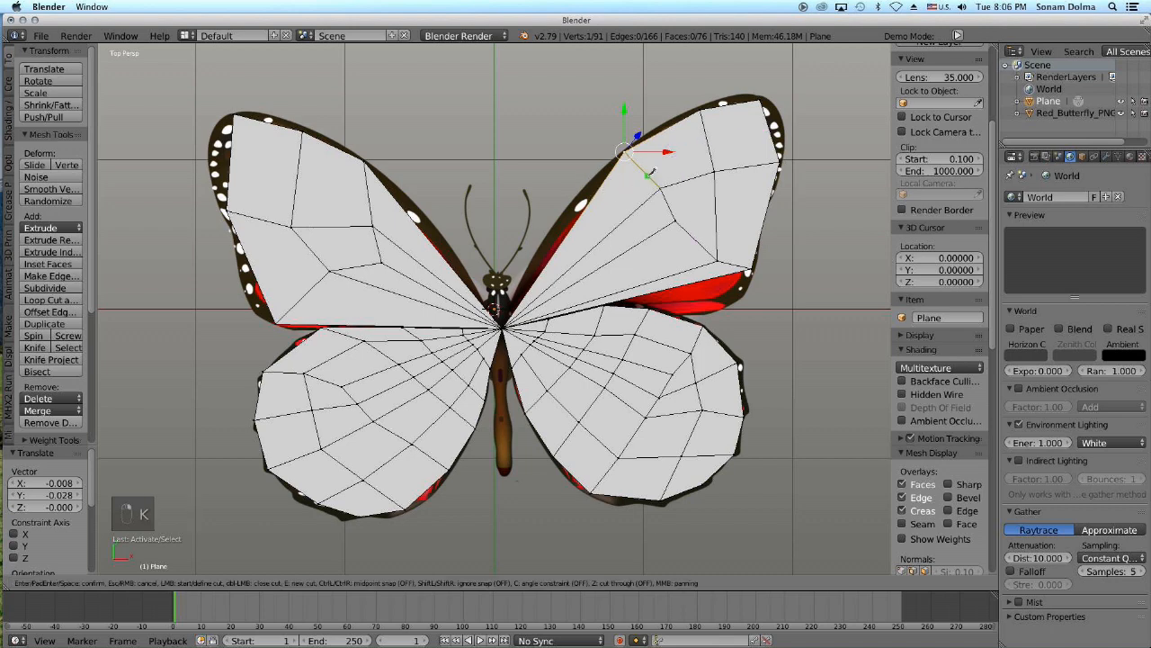
{"action": "left_click", "coordinate": [604, 182]}
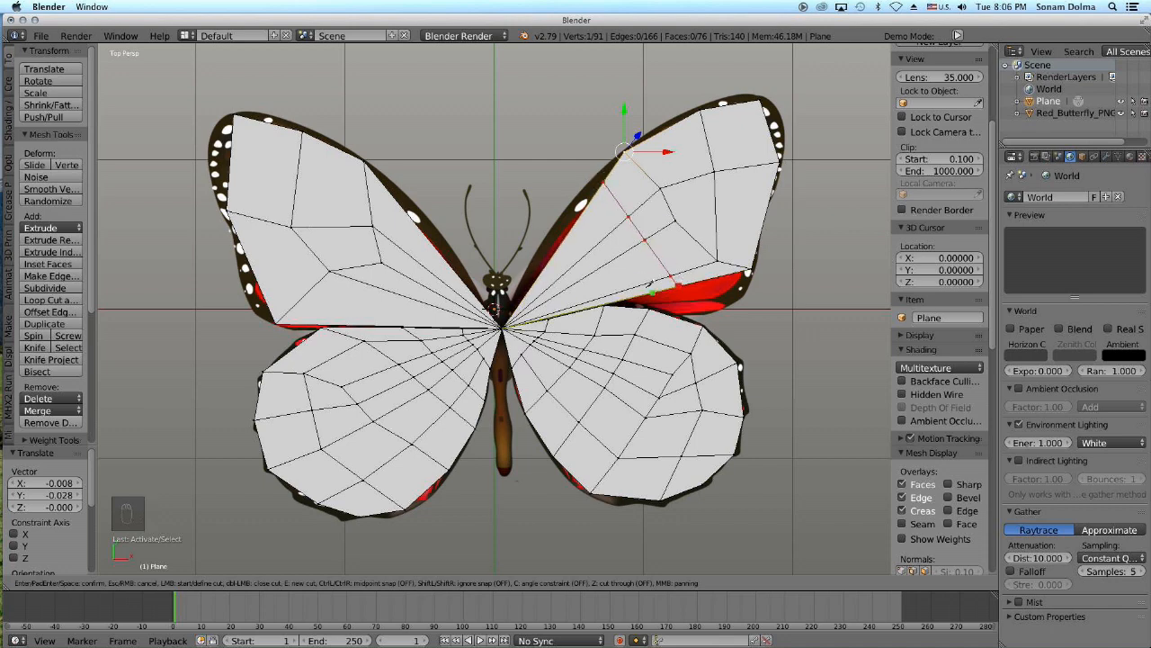
{"action": "left_click", "coordinate": [611, 301]}
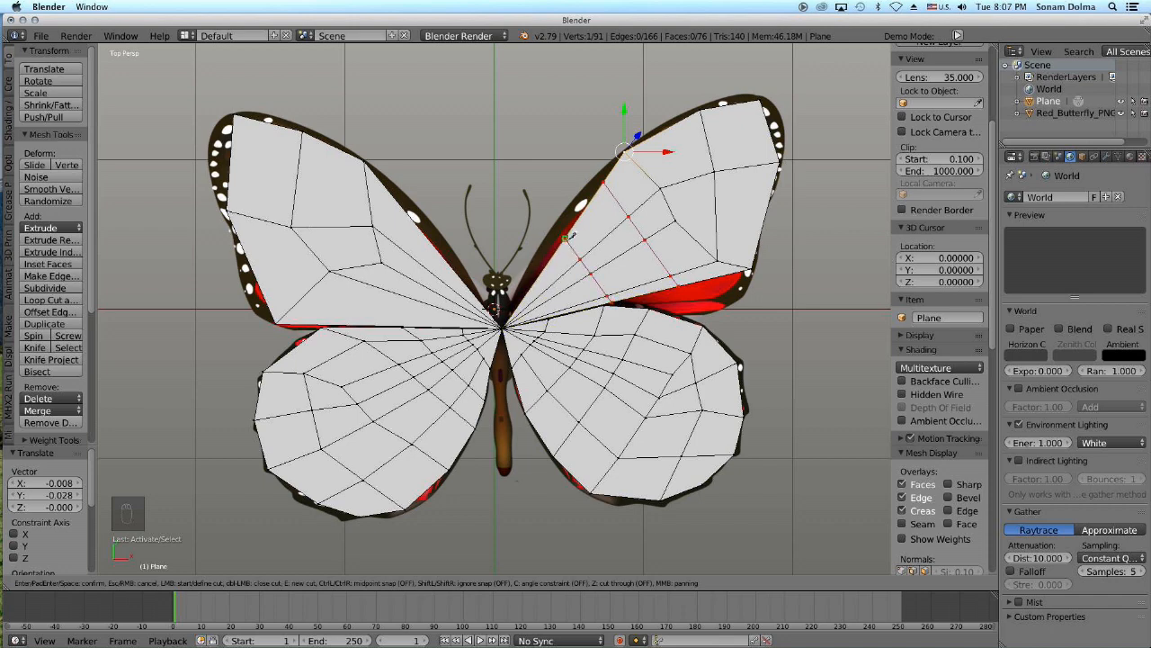
{"action": "key", "text": "Return"}
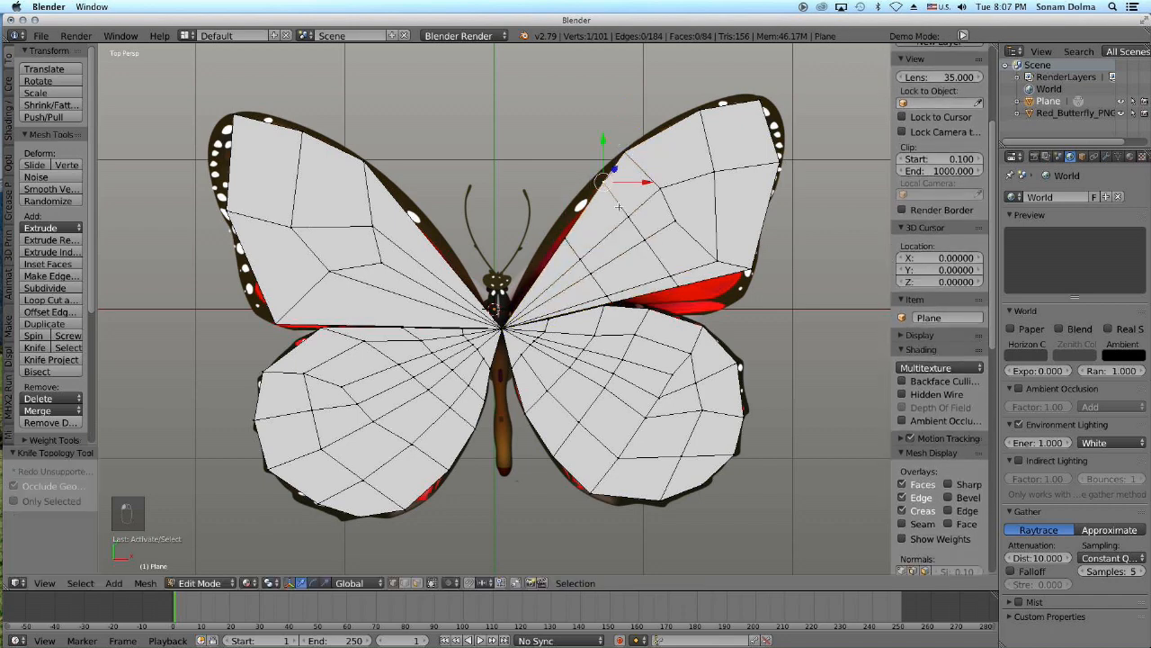
Step: Move the two new leading-edge vertices of the upper right wing onto the outline, the inner one about -0.096 in X and 0.072 in Y
{"action": "key", "text": "g"}
{"action": "left_click", "coordinate": [612, 202]}
{"action": "right_click", "coordinate": [573, 255]}
{"action": "key", "text": "g"}
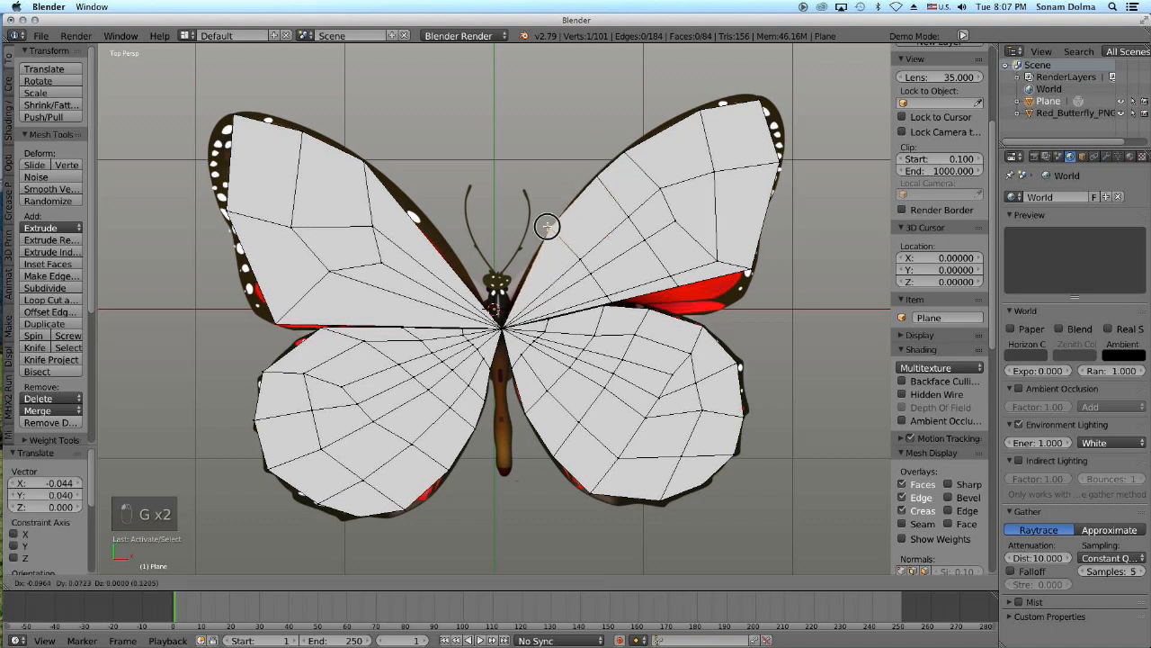
{"action": "left_click", "coordinate": [548, 227]}
Step: Pull the upper right wing's two new lower-edge vertices down over the red area and nudge the interior vertex near the lower outer corner
{"action": "right_click", "coordinate": [617, 303]}
{"action": "key", "text": "g"}
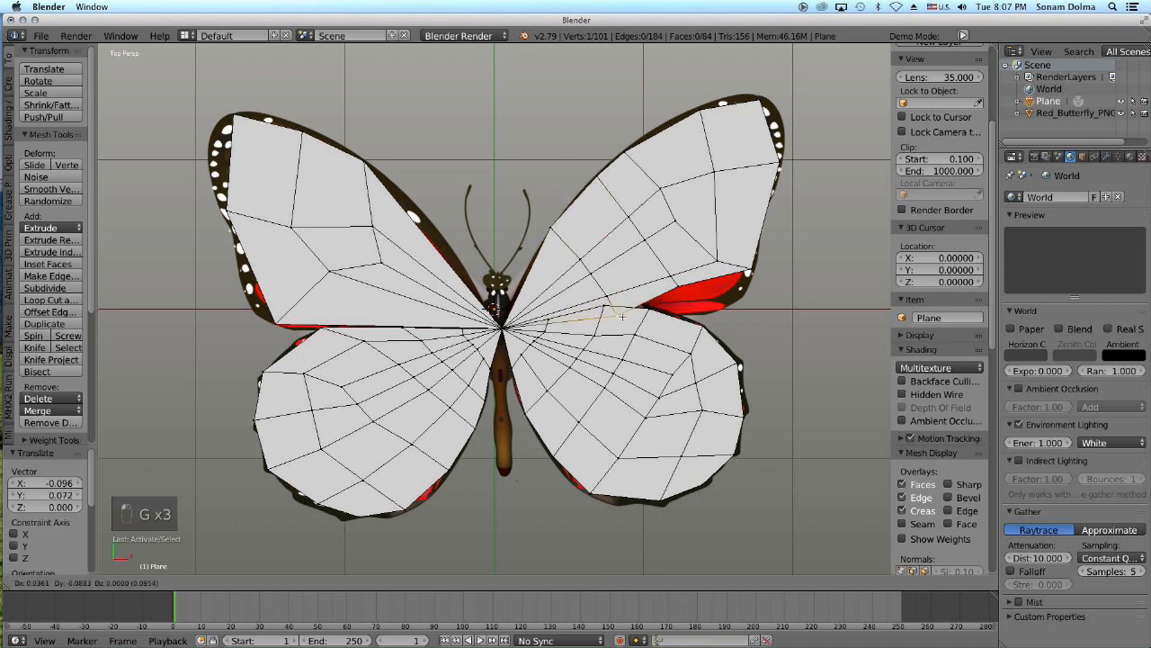
{"action": "left_click", "coordinate": [622, 317]}
{"action": "right_click", "coordinate": [680, 287]}
{"action": "key", "text": "g"}
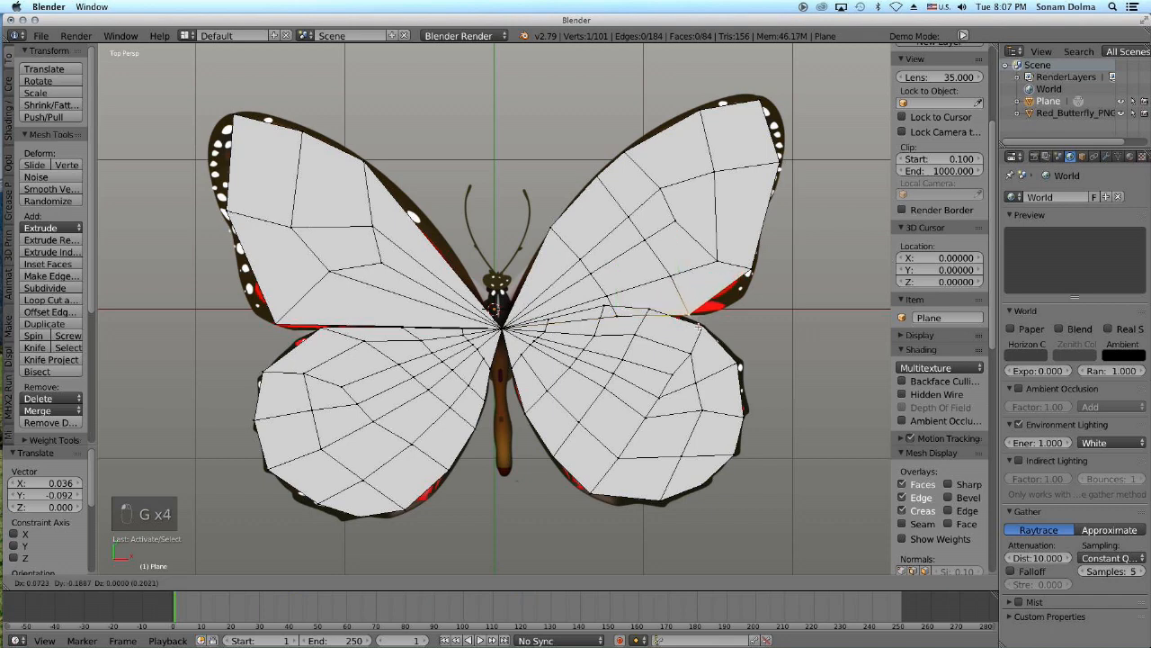
{"action": "left_click", "coordinate": [716, 262]}
{"action": "key", "text": "g"}
{"action": "left_click", "coordinate": [713, 257]}
Step: Move two interior vertices on the upper right wing's new cuts toward the leading edge, the outer one about -0.060 in X and 0.088 in Y
{"action": "right_click", "coordinate": [580, 256]}
{"action": "key", "text": "g"}
{"action": "left_click", "coordinate": [571, 241]}
{"action": "right_click", "coordinate": [636, 217]}
{"action": "key", "text": "g"}
{"action": "left_click", "coordinate": [625, 196]}
Step: Split the inner stretch of the upper left wing's leading edge with a single loop cut
{"action": "right_click", "coordinate": [364, 162]}
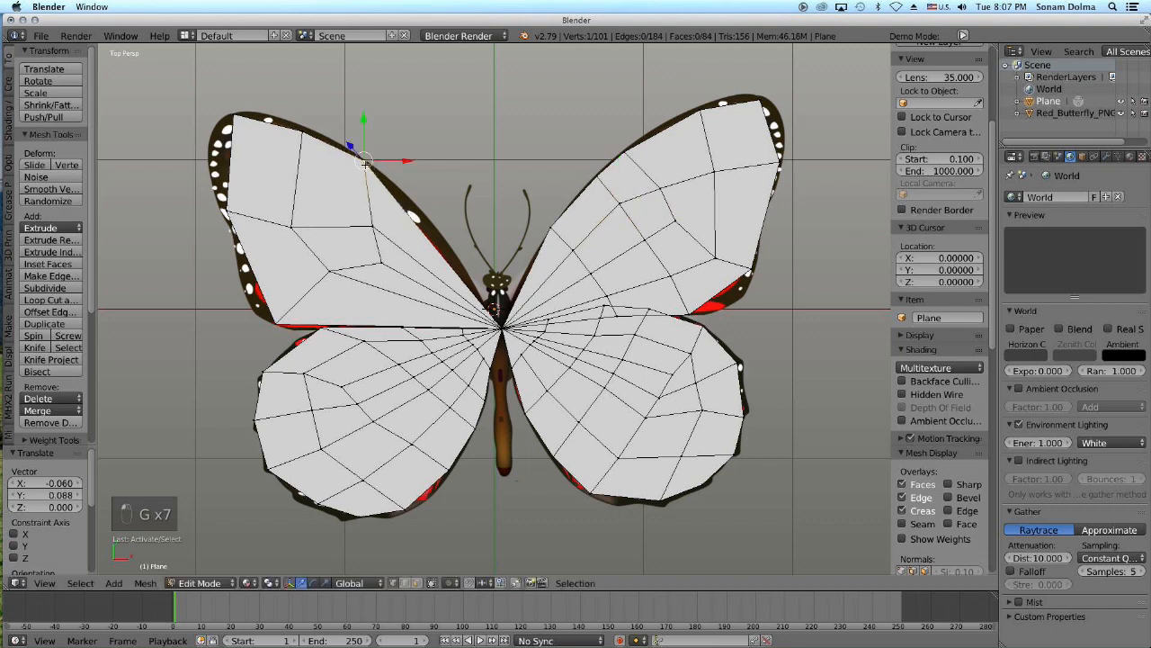
{"action": "key", "text": "ctrl+r"}
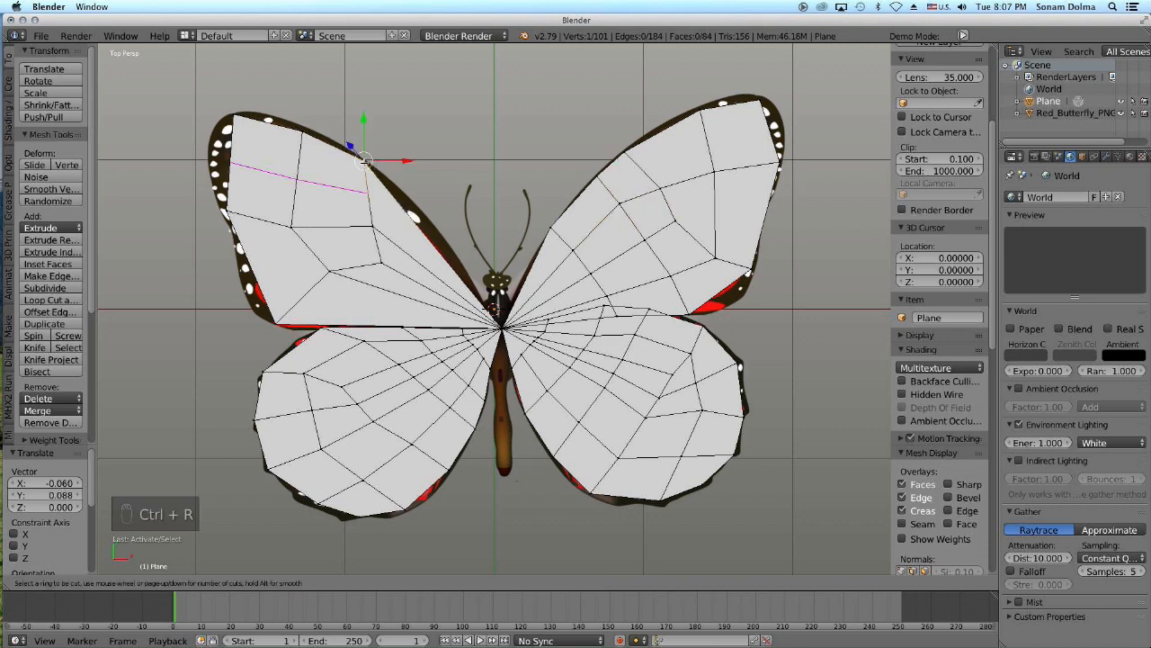
{"action": "left_click", "coordinate": [417, 209]}
{"action": "left_click", "coordinate": [414, 212]}
{"action": "key", "text": "k"}
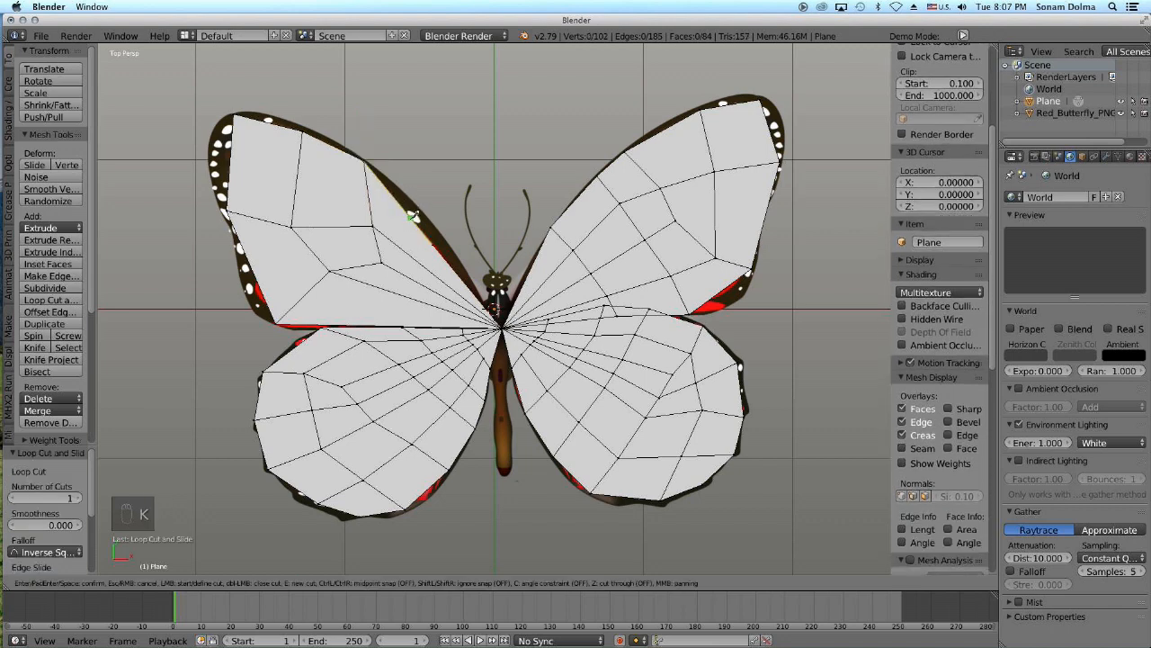
{"action": "left_click", "coordinate": [410, 218]}
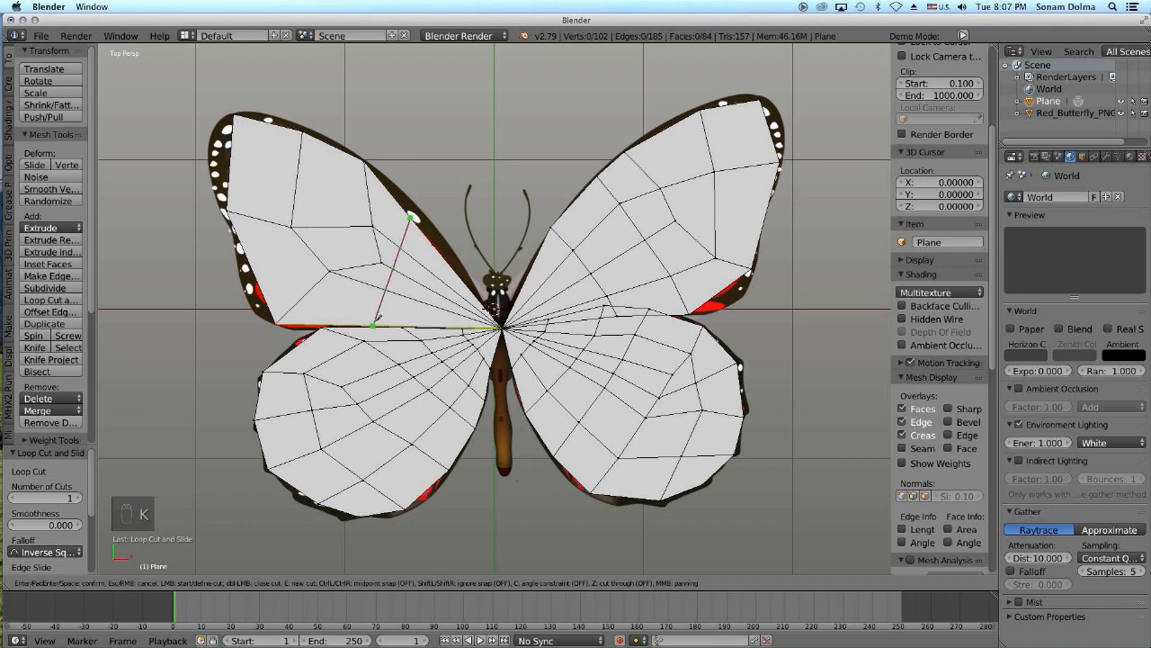
{"action": "left_click", "coordinate": [371, 322]}
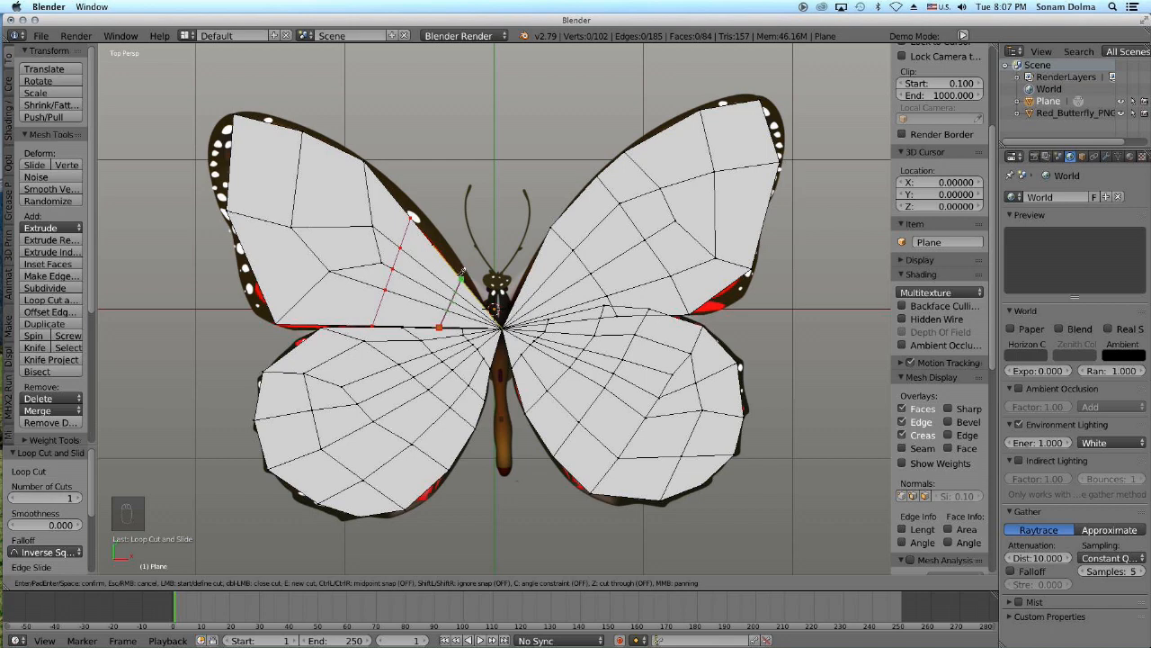
{"action": "left_click", "coordinate": [459, 276]}
{"action": "key", "text": "Escape"}
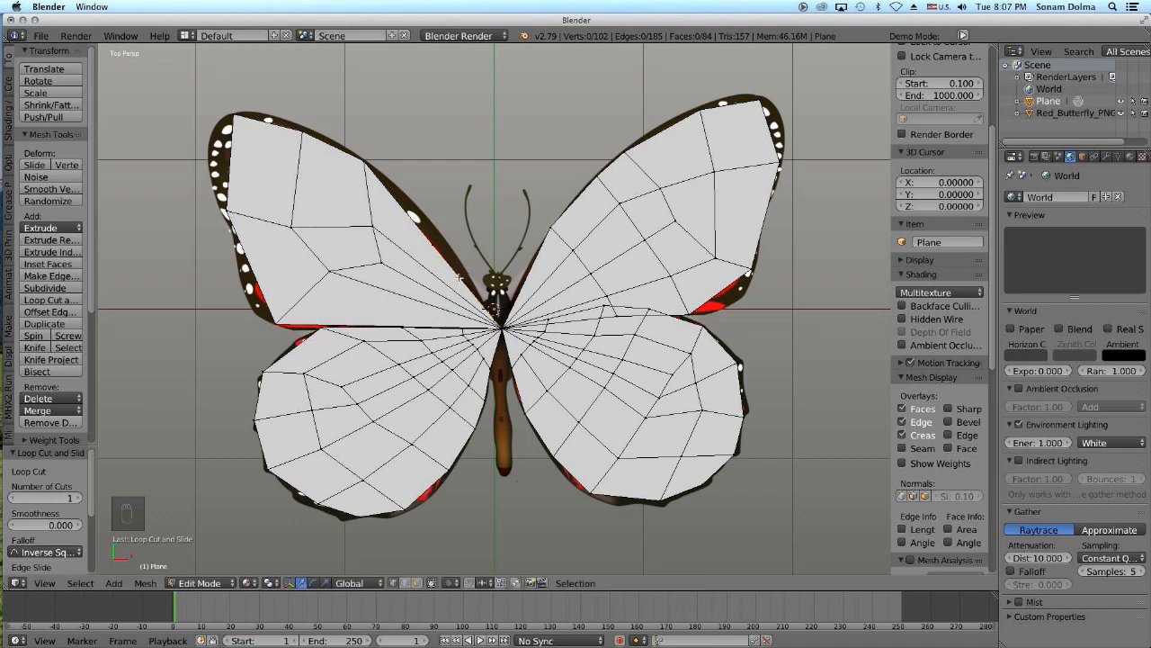
Step: Knife two separate cuts across the inner half of the upper left wing, between its leading edge and lower edge
{"action": "key", "text": "k"}
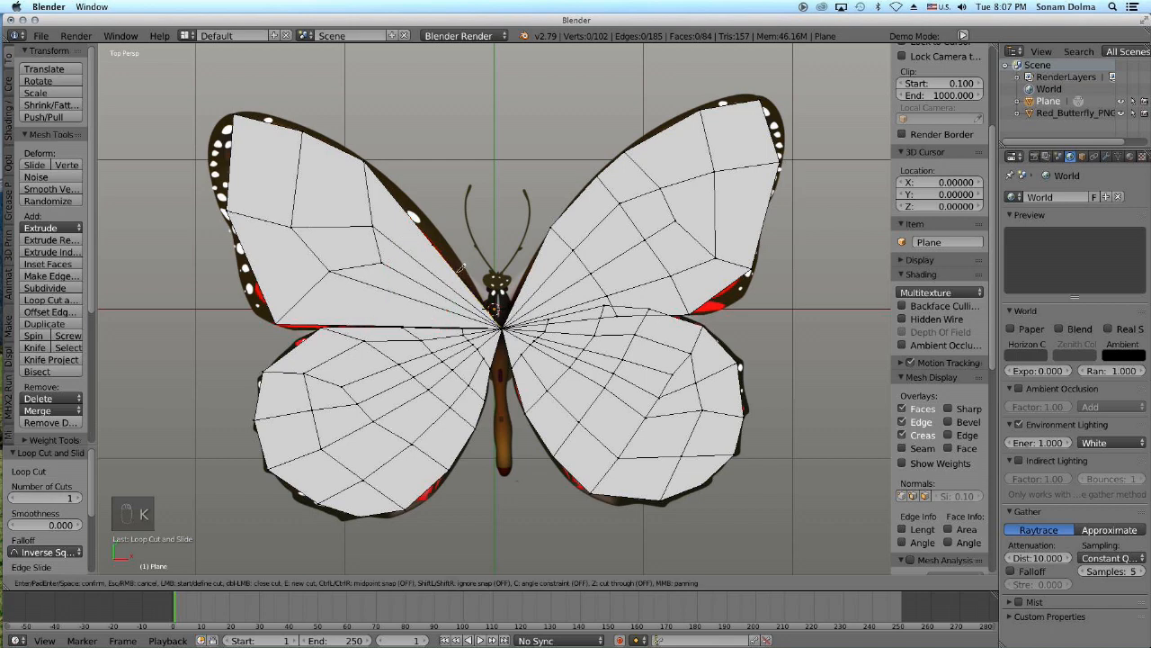
{"action": "left_click", "coordinate": [457, 273]}
{"action": "left_click", "coordinate": [423, 326]}
{"action": "left_click", "coordinate": [350, 325]}
{"action": "left_click", "coordinate": [417, 221]}
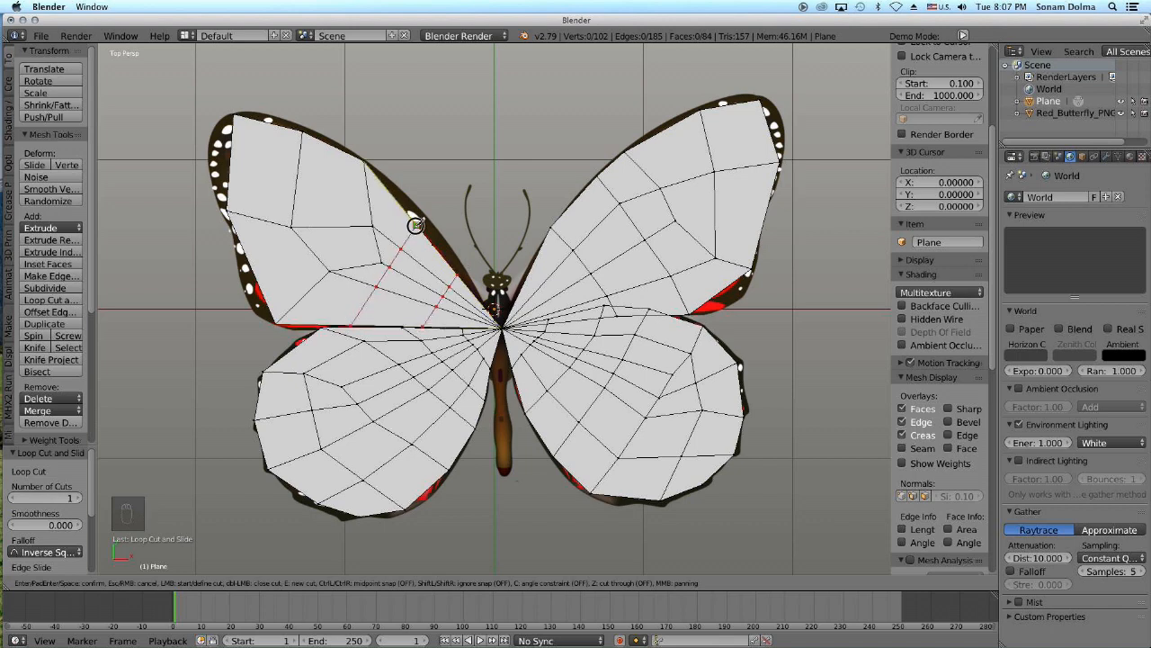
{"action": "key", "text": "Return"}
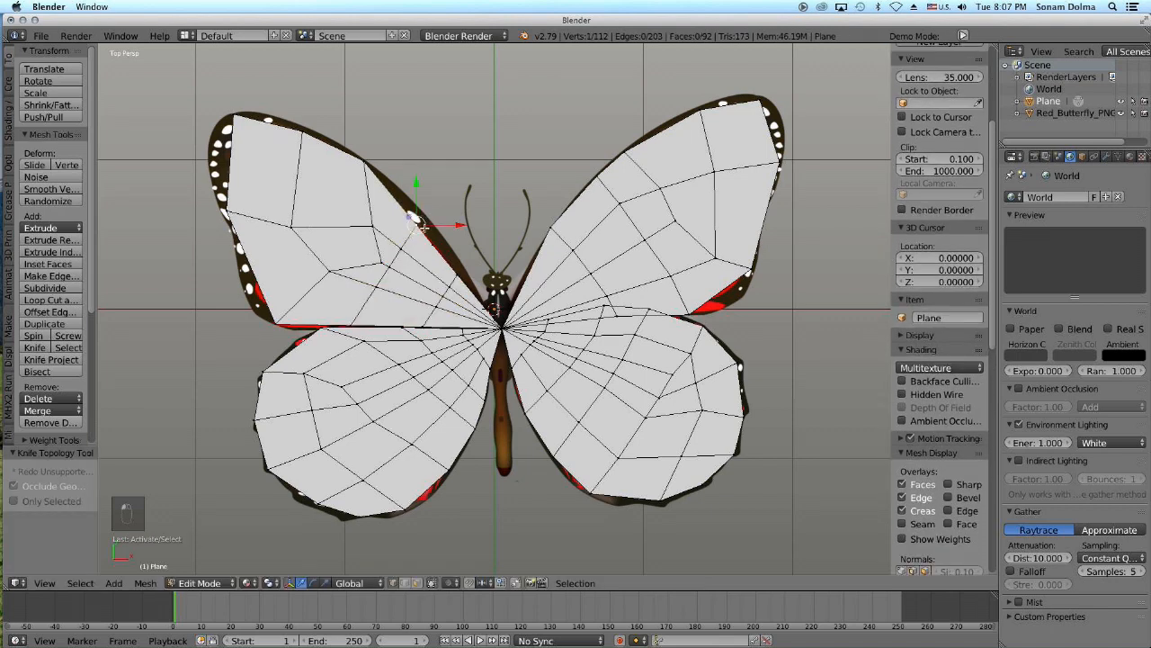
Step: Move the upper left wing's new leading-edge vertices onto the outline, the outer one about 0.064 in X and 0.080 in Y
{"action": "key", "text": "g"}
{"action": "left_click", "coordinate": [443, 243]}
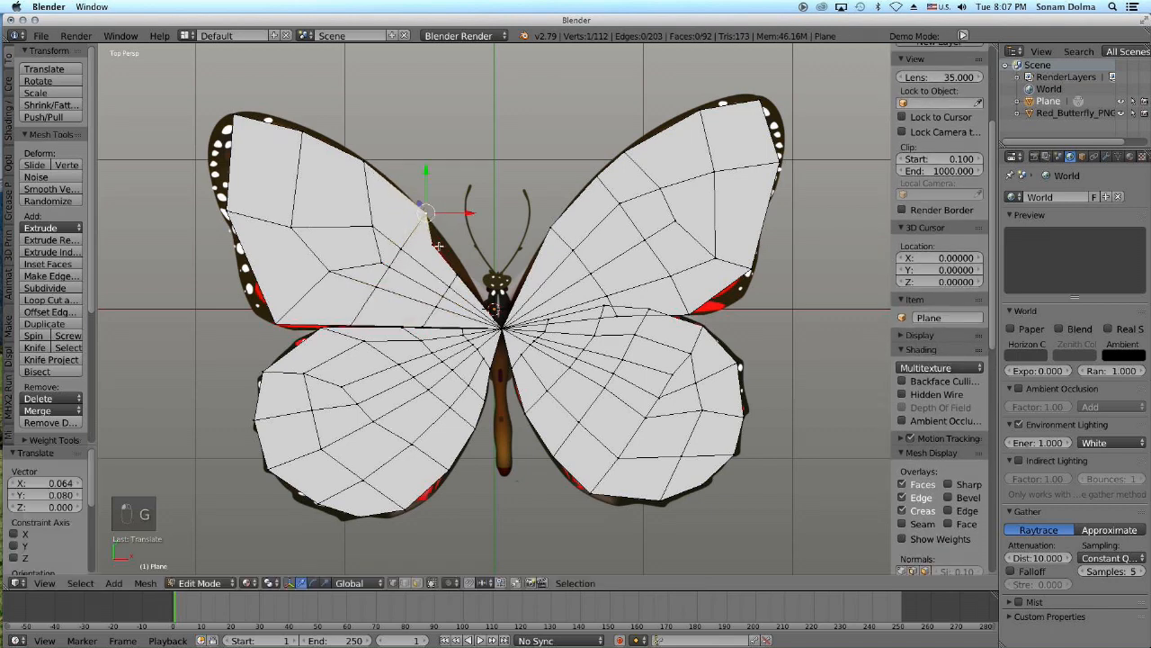
{"action": "key", "text": "g"}
{"action": "left_click", "coordinate": [453, 238]}
{"action": "key", "text": "g"}
{"action": "left_click", "coordinate": [466, 242]}
Step: Nudge the upper left wing's mid leading-edge vertex and the outermost interior vertex
{"action": "right_click", "coordinate": [370, 164]}
{"action": "key", "text": "g"}
{"action": "left_click", "coordinate": [369, 165]}
{"action": "right_click", "coordinate": [284, 218]}
{"action": "key", "text": "g"}
{"action": "left_click", "coordinate": [282, 213]}
Step: Spread the upper left wing's central interior vertices outward, shifting the uppermost one about -0.132 in X and 0.040 in Y
{"action": "right_click", "coordinate": [337, 275]}
{"action": "key", "text": "g"}
{"action": "left_click", "coordinate": [311, 298]}
{"action": "right_click", "coordinate": [381, 255]}
{"action": "key", "text": "g"}
{"action": "left_click", "coordinate": [383, 261]}
{"action": "key", "text": "g"}
{"action": "left_click", "coordinate": [328, 250]}
{"action": "right_click", "coordinate": [370, 225]}
{"action": "key", "text": "g"}
{"action": "left_click", "coordinate": [322, 217]}
Step: Add a single loop cut across the upper left wing below its tip and move its outer end vertex onto the outline
{"action": "right_click", "coordinate": [232, 115]}
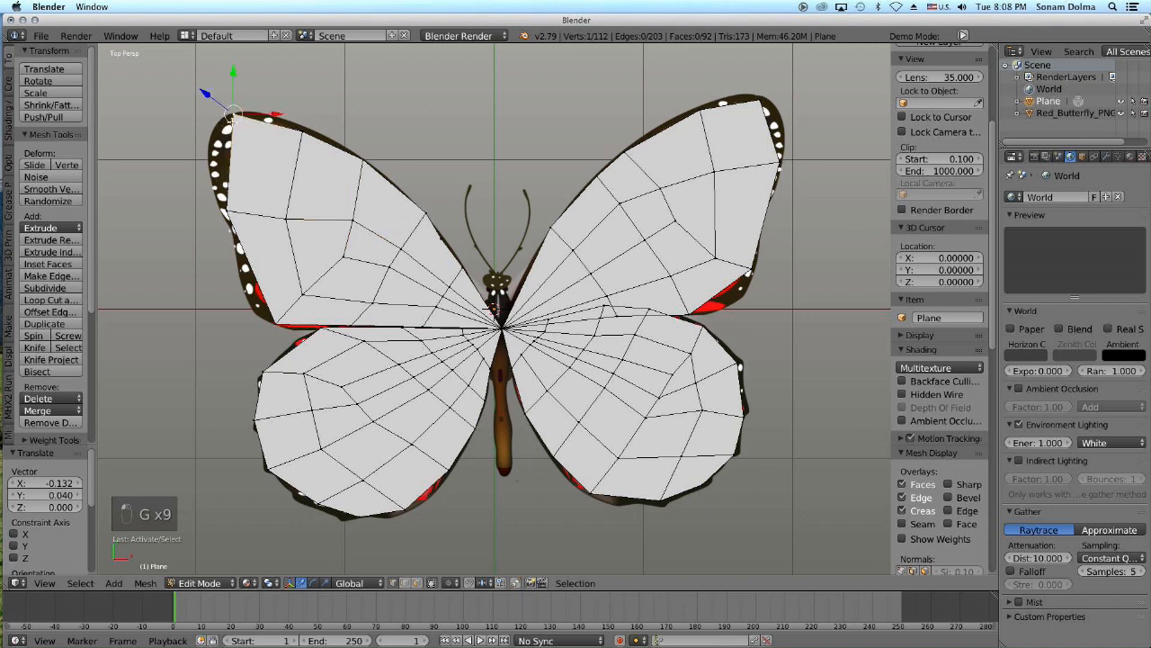
{"action": "key", "text": "ctrl+r"}
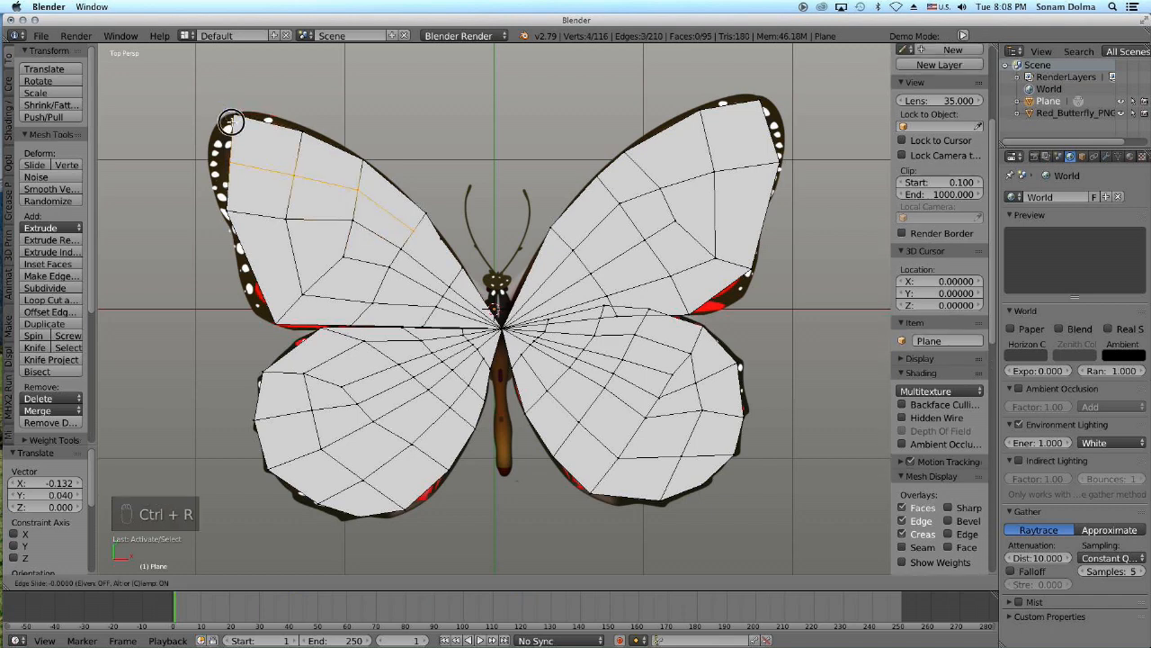
{"action": "left_click", "coordinate": [328, 187]}
{"action": "right_click", "coordinate": [231, 160]}
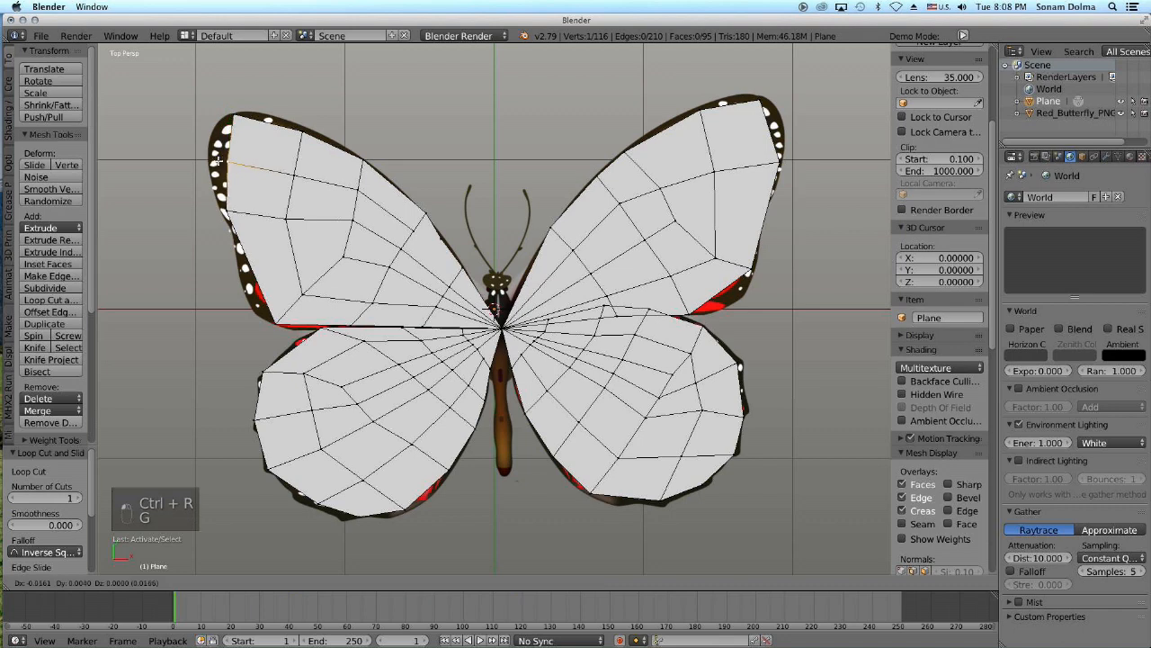
{"action": "key", "text": "g"}
{"action": "left_click", "coordinate": [204, 160]}
Step: Fine-tune the upper left wing's tip corner and the outer-edge vertex just below it to fit the outline
{"action": "right_click", "coordinate": [233, 118]}
{"action": "key", "text": "g"}
{"action": "left_click", "coordinate": [232, 116]}
{"action": "right_click", "coordinate": [209, 162]}
{"action": "key", "text": "g"}
{"action": "left_click", "coordinate": [308, 153]}
Step: Adjust the upper left wing's leading-edge vertex next to the tip and shift the middle outer-edge vertex about -0.028 in X and -0.008 in Y
{"action": "right_click", "coordinate": [304, 134]}
{"action": "key", "text": "g"}
{"action": "left_click", "coordinate": [295, 155]}
{"action": "right_click", "coordinate": [236, 211]}
{"action": "key", "text": "g"}
{"action": "left_click", "coordinate": [232, 212]}
Step: Add a single loop cut across the lower part of the upper left wing and move its outer end vertex down onto the outline
{"action": "right_click", "coordinate": [280, 309]}
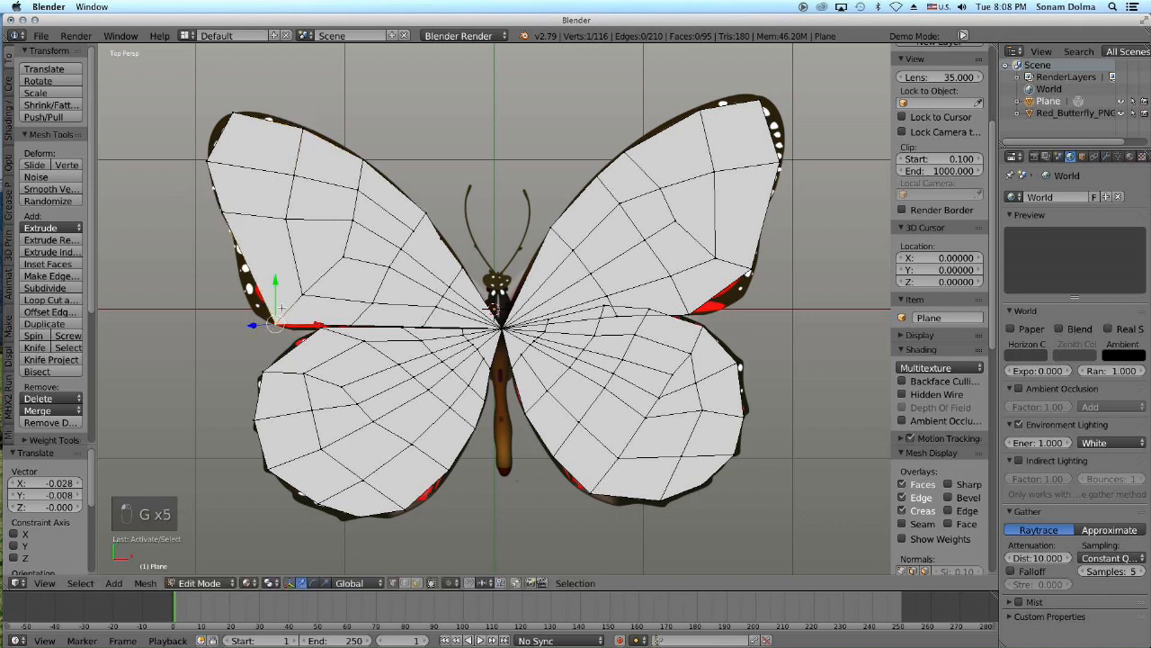
{"action": "key", "text": "ctrl+r"}
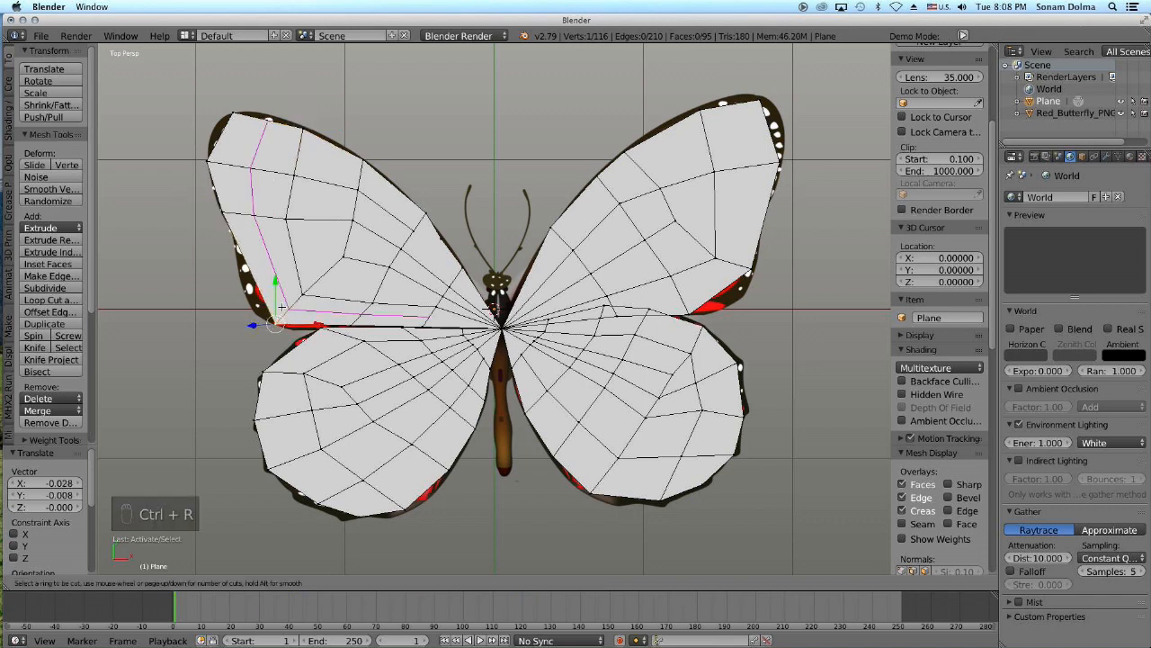
{"action": "left_click", "coordinate": [279, 269]}
{"action": "left_click", "coordinate": [279, 270]}
{"action": "right_click", "coordinate": [299, 255]}
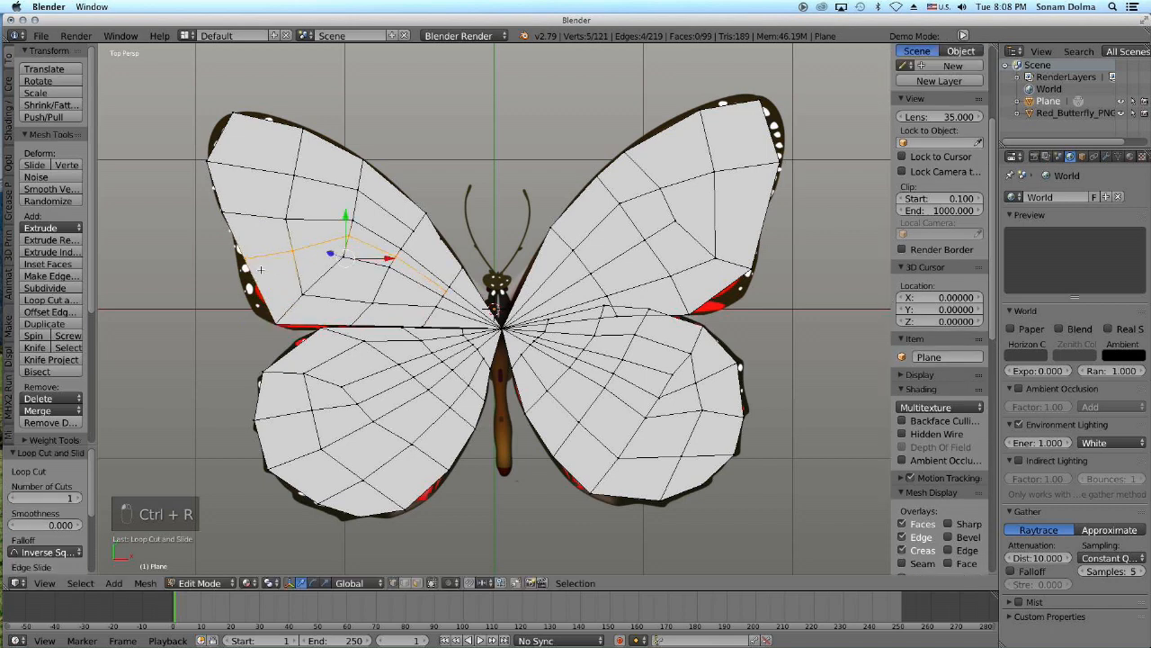
{"action": "key", "text": "g"}
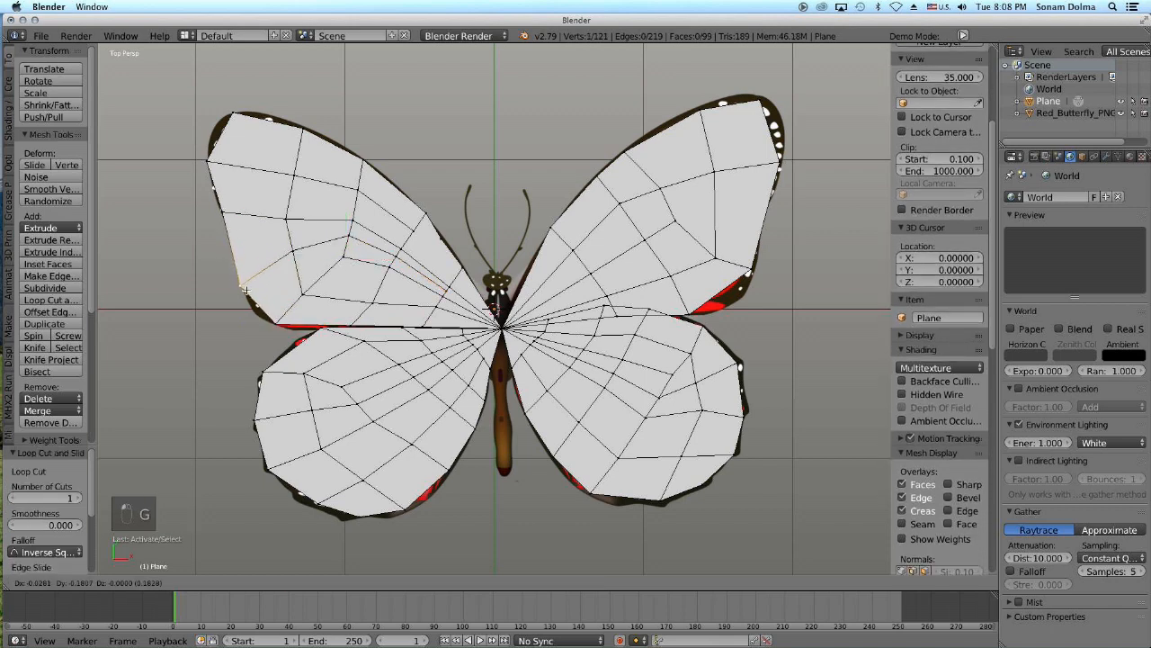
{"action": "left_click", "coordinate": [243, 286]}
Step: Adjust the upper left wing's lower outer corner and the neighbouring lower-edge vertex to fit the outline
{"action": "key", "text": "g"}
{"action": "left_click", "coordinate": [270, 317]}
{"action": "right_click", "coordinate": [347, 322]}
{"action": "key", "text": "g"}
{"action": "left_click", "coordinate": [347, 325]}
Step: Shift the two central interior vertices above the upper left wing's lower edge to even out the faces
{"action": "right_click", "coordinate": [344, 260]}
{"action": "key", "text": "g"}
{"action": "left_click", "coordinate": [338, 270]}
{"action": "right_click", "coordinate": [393, 267]}
{"action": "key", "text": "g"}
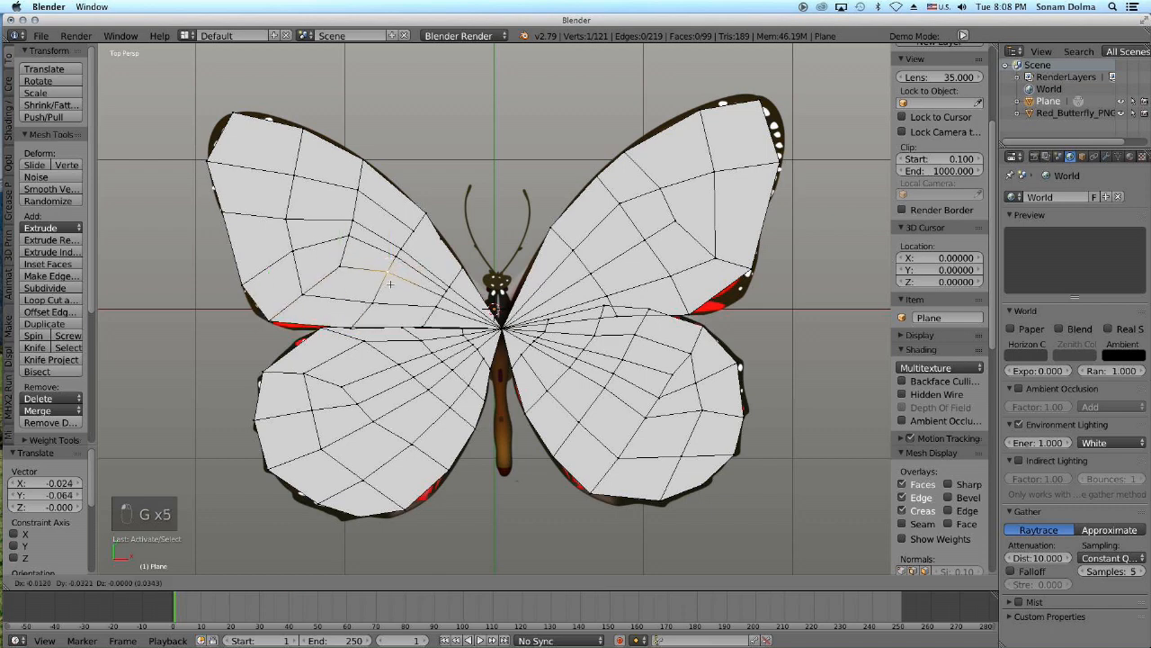
{"action": "left_click", "coordinate": [385, 279]}
Step: Reposition two upper interior vertices of the upper right wing, shifting the inner one 0.052 in X and 0.084 in Y
{"action": "right_click", "coordinate": [731, 171]}
{"action": "key", "text": "g"}
{"action": "left_click", "coordinate": [725, 171]}
{"action": "right_click", "coordinate": [674, 194]}
{"action": "key", "text": "g"}
{"action": "left_click", "coordinate": [683, 180]}
Step: Add a single loop cut beside the upper right wing's tip and fit its leading-edge vertex and the tip corner to the outline
{"action": "right_click", "coordinate": [766, 104]}
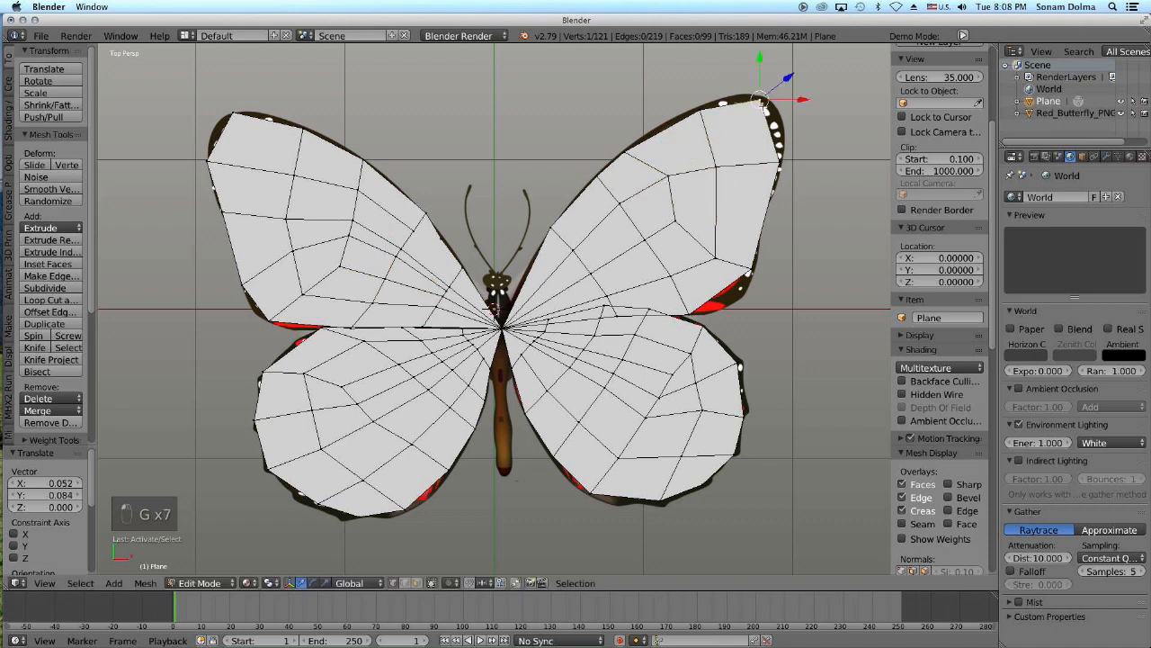
{"action": "key", "text": "ctrl+r"}
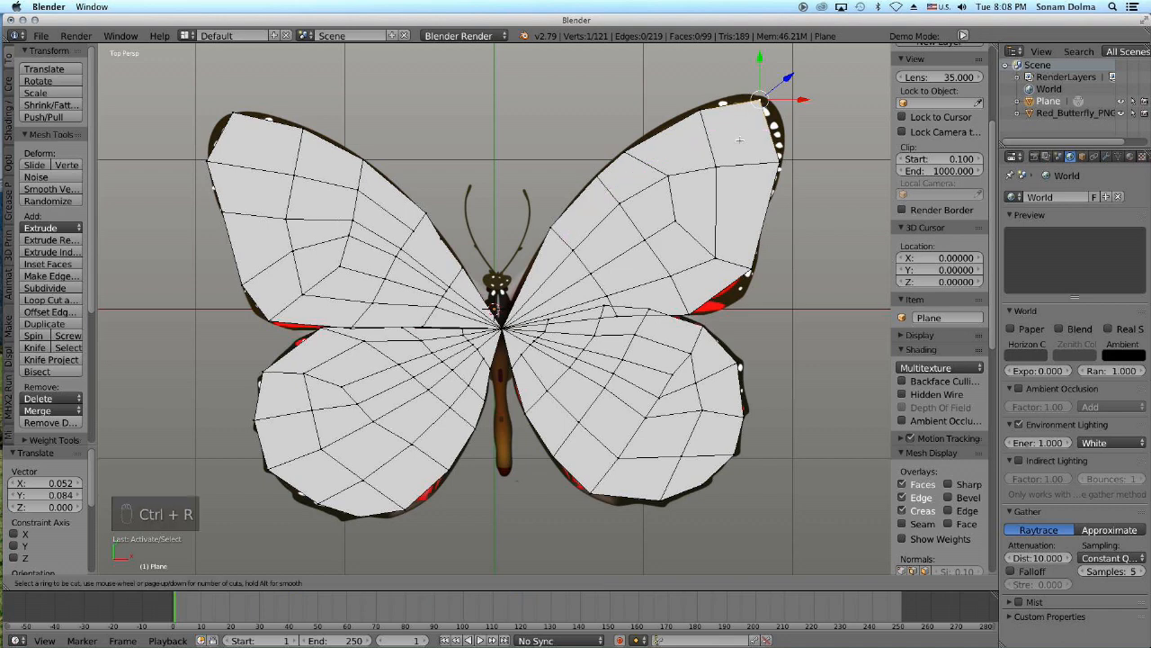
{"action": "left_click", "coordinate": [743, 145]}
{"action": "left_click", "coordinate": [743, 145]}
{"action": "right_click", "coordinate": [738, 105]}
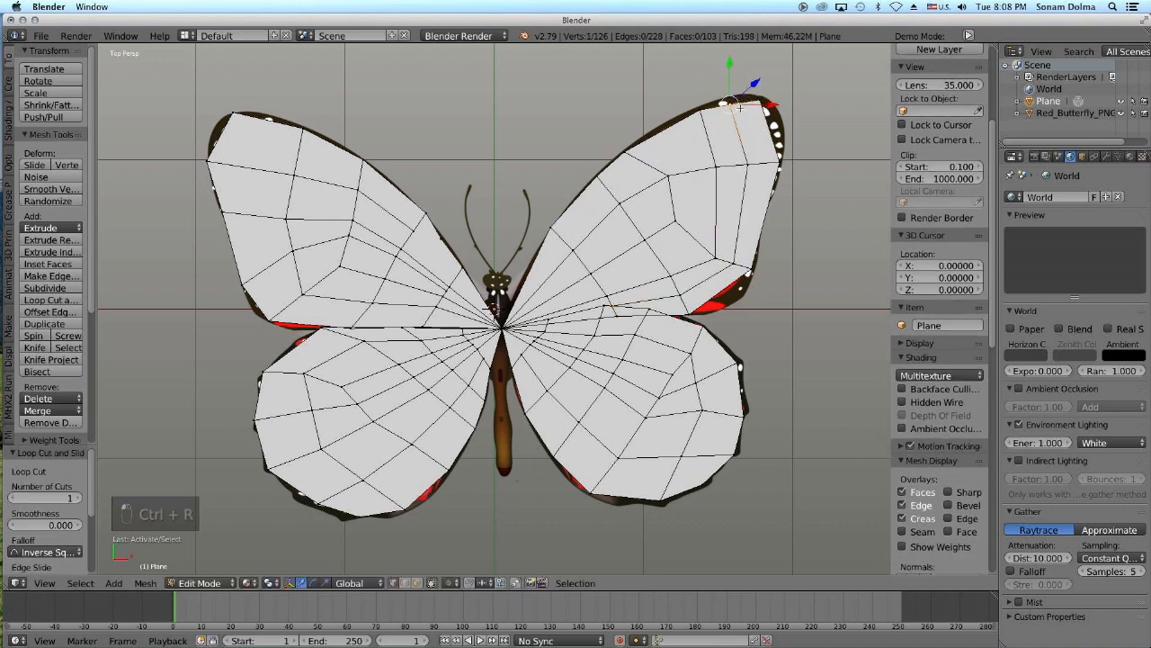
{"action": "key", "text": "g"}
{"action": "left_click", "coordinate": [732, 98]}
{"action": "right_click", "coordinate": [761, 103]}
{"action": "key", "text": "g"}
{"action": "left_click", "coordinate": [771, 131]}
Step: Add a single loop cut across the upper right wing below its tip and adjust the cut's outer end vertex
{"action": "right_click", "coordinate": [771, 149]}
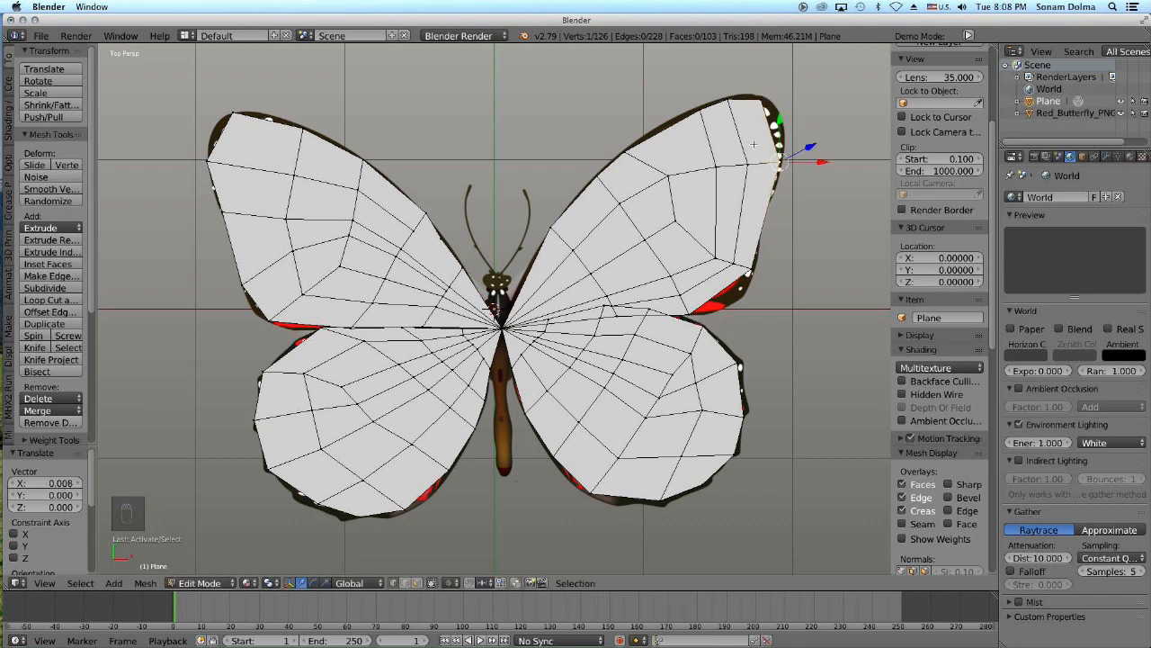
{"action": "key", "text": "ctrl+r"}
{"action": "left_click", "coordinate": [746, 180]}
{"action": "left_click", "coordinate": [751, 189]}
{"action": "right_click", "coordinate": [763, 218]}
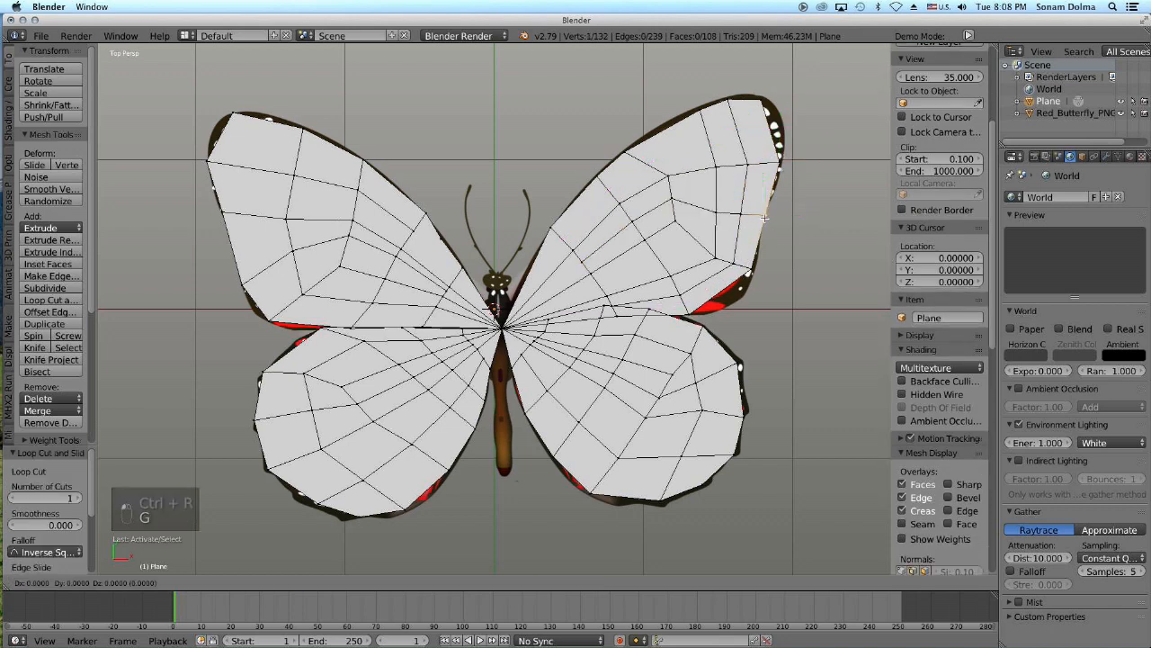
{"action": "key", "text": "g"}
{"action": "left_click", "coordinate": [760, 245]}
Step: Pull the upper right wing's lower outer corner down toward the outline and spread the interior vertices leading inward from it
{"action": "right_click", "coordinate": [745, 270]}
{"action": "key", "text": "g"}
{"action": "left_click", "coordinate": [743, 290]}
{"action": "key", "text": "g"}
{"action": "left_click", "coordinate": [720, 270]}
{"action": "key", "text": "g"}
{"action": "left_click", "coordinate": [710, 256]}
{"action": "key", "text": "g"}
{"action": "left_click", "coordinate": [694, 243]}
{"action": "key", "text": "g"}
{"action": "left_click", "coordinate": [664, 214]}
Step: Fine-tune the upper right wing's upper interior vertex, the leading-edge vertex near the tip and the tip corner
{"action": "right_click", "coordinate": [670, 173]}
{"action": "key", "text": "g"}
{"action": "left_click", "coordinate": [669, 173]}
{"action": "right_click", "coordinate": [706, 112]}
{"action": "key", "text": "g"}
{"action": "left_click", "coordinate": [707, 109]}
{"action": "right_click", "coordinate": [763, 106]}
{"action": "key", "text": "g"}
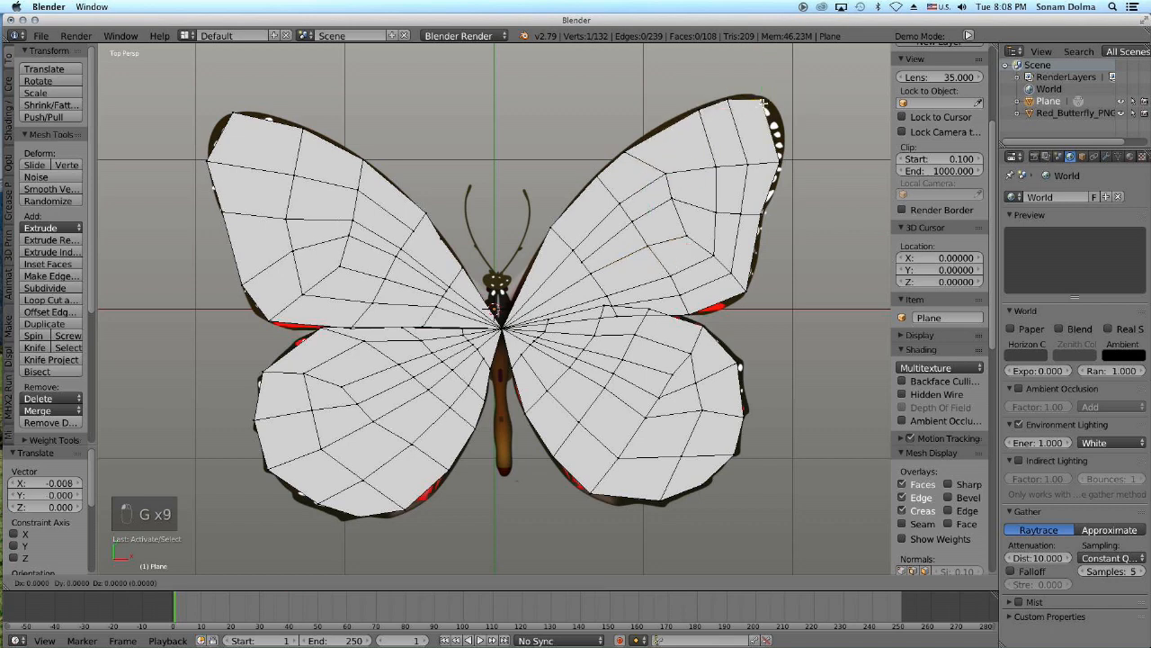
{"action": "left_click", "coordinate": [763, 105]}
Step: Adjust the vertices just below the upper right wing's tip, shifting the outer-edge one -0.004 in X and 0.048 in Y
{"action": "right_click", "coordinate": [776, 146]}
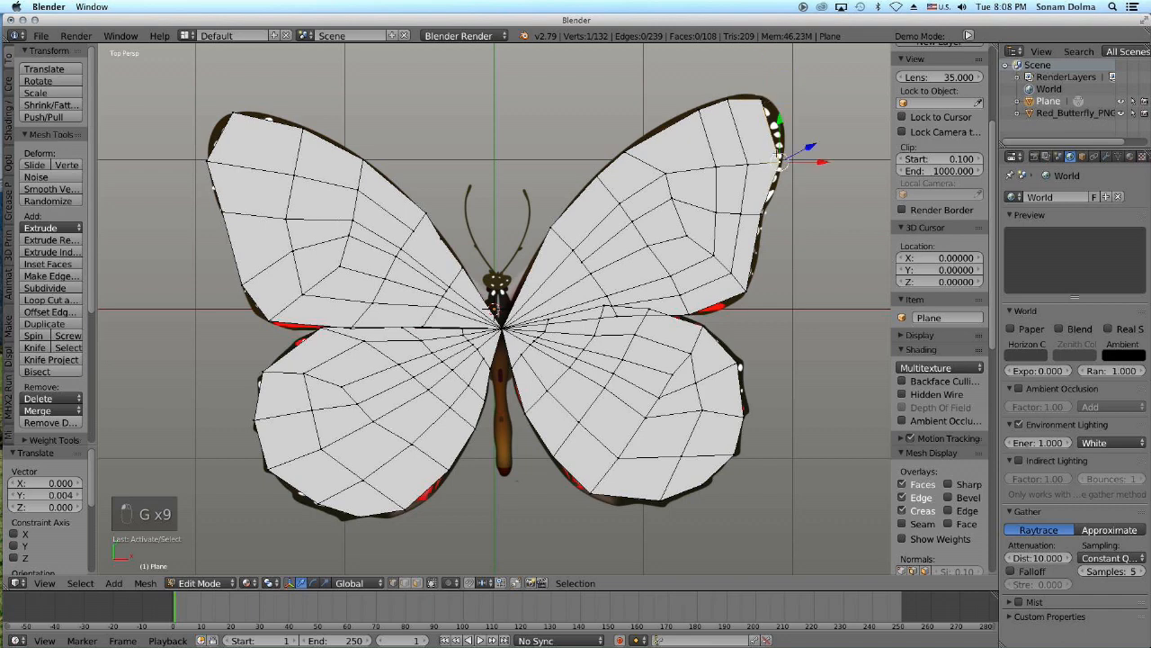
{"action": "key", "text": "g"}
{"action": "left_click", "coordinate": [779, 150]}
{"action": "right_click", "coordinate": [745, 160]}
{"action": "key", "text": "g"}
{"action": "left_click", "coordinate": [748, 147]}
{"action": "right_click", "coordinate": [779, 159]}
{"action": "key", "text": "g"}
{"action": "left_click", "coordinate": [760, 183]}
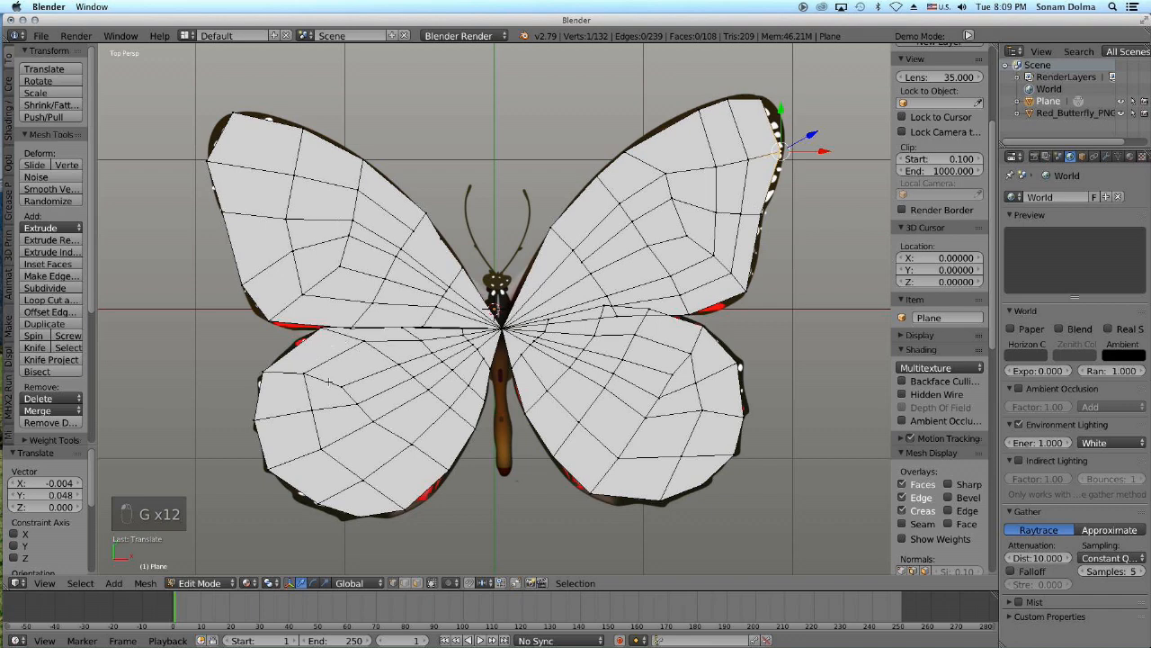
Step: Lower the lower left wing's upper interior vertex 0.020 in Y and shift the central body vertex -0.004 in X and Y
{"action": "right_click", "coordinate": [300, 380]}
{"action": "key", "text": "g"}
{"action": "left_click", "coordinate": [305, 385]}
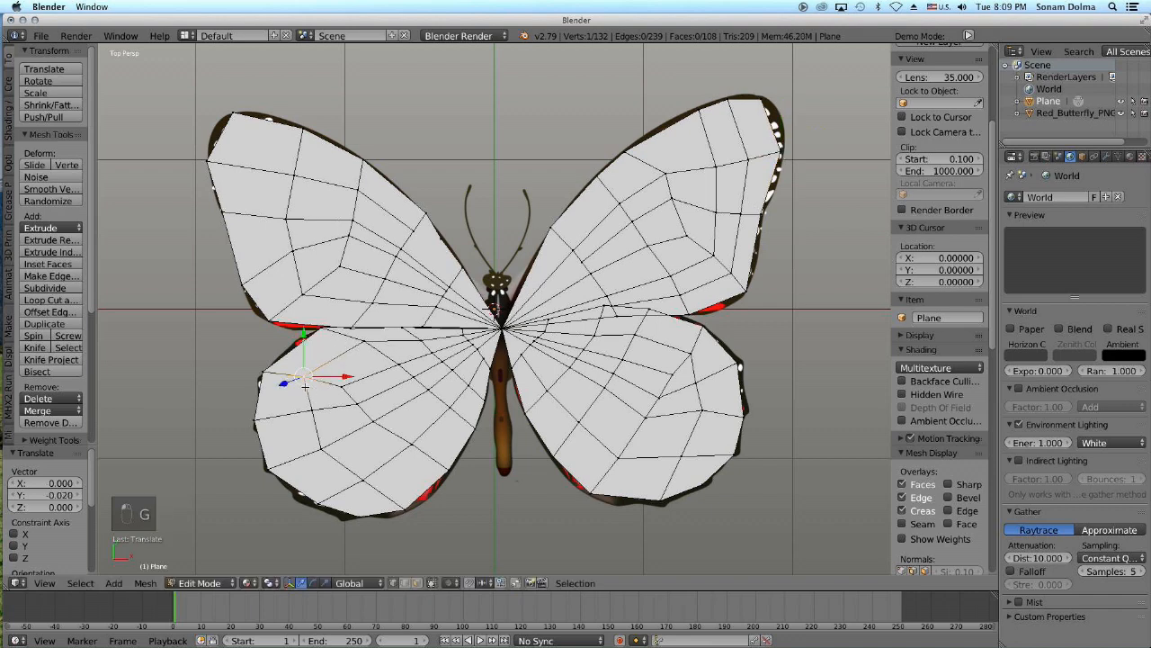
{"action": "right_click", "coordinate": [502, 326]}
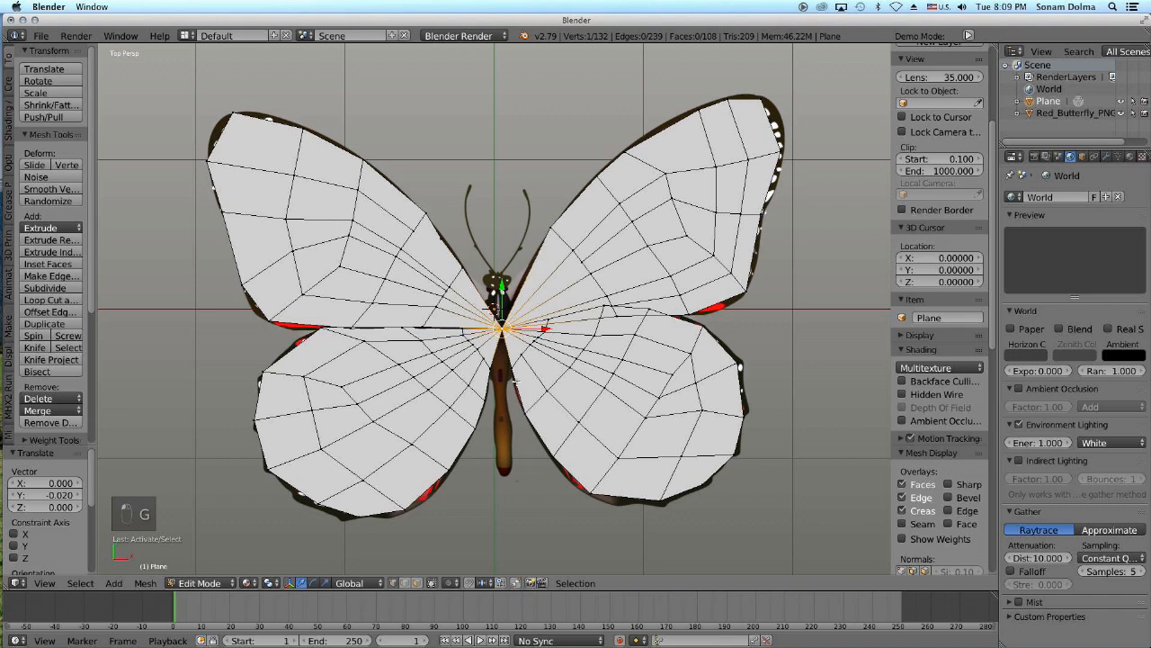
{"action": "key", "text": "g"}
{"action": "left_click", "coordinate": [515, 385]}
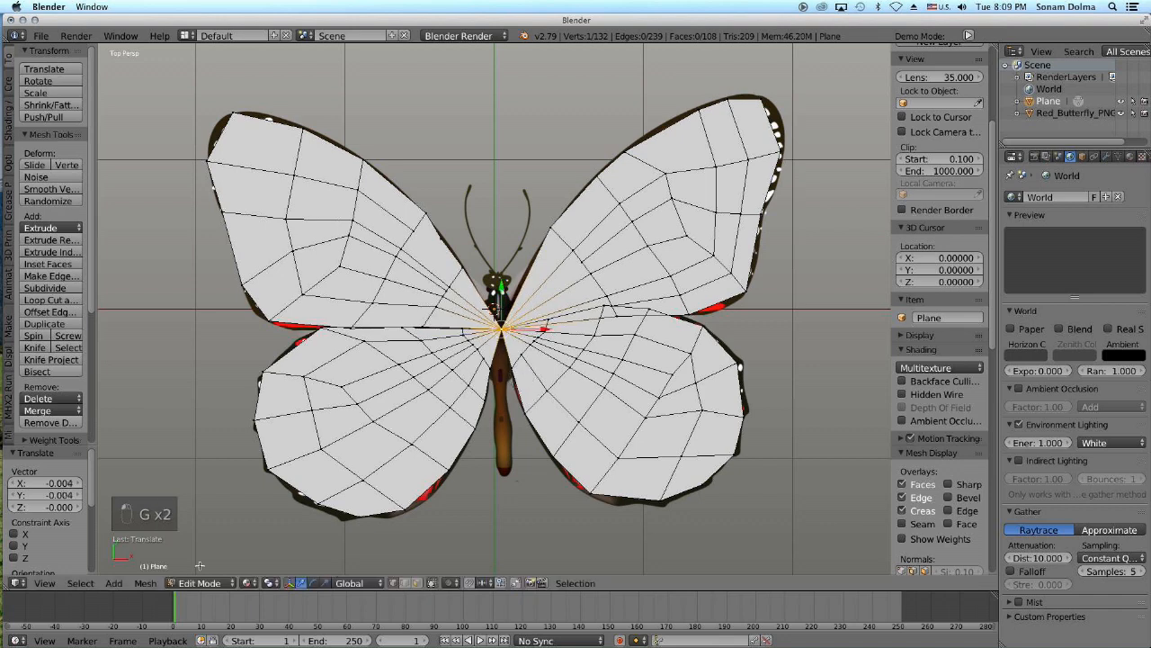
Step: Check the wing silhouette against the reference in Object Mode, and return to Edit Mode
{"action": "left_click", "coordinate": [200, 583]}
{"action": "left_click", "coordinate": [202, 596]}
{"action": "scroll", "coordinate": [605, 393], "scroll_direction": "down", "scroll_amount": 3}
{"action": "scroll", "coordinate": [630, 398], "scroll_direction": "up", "scroll_amount": 1}
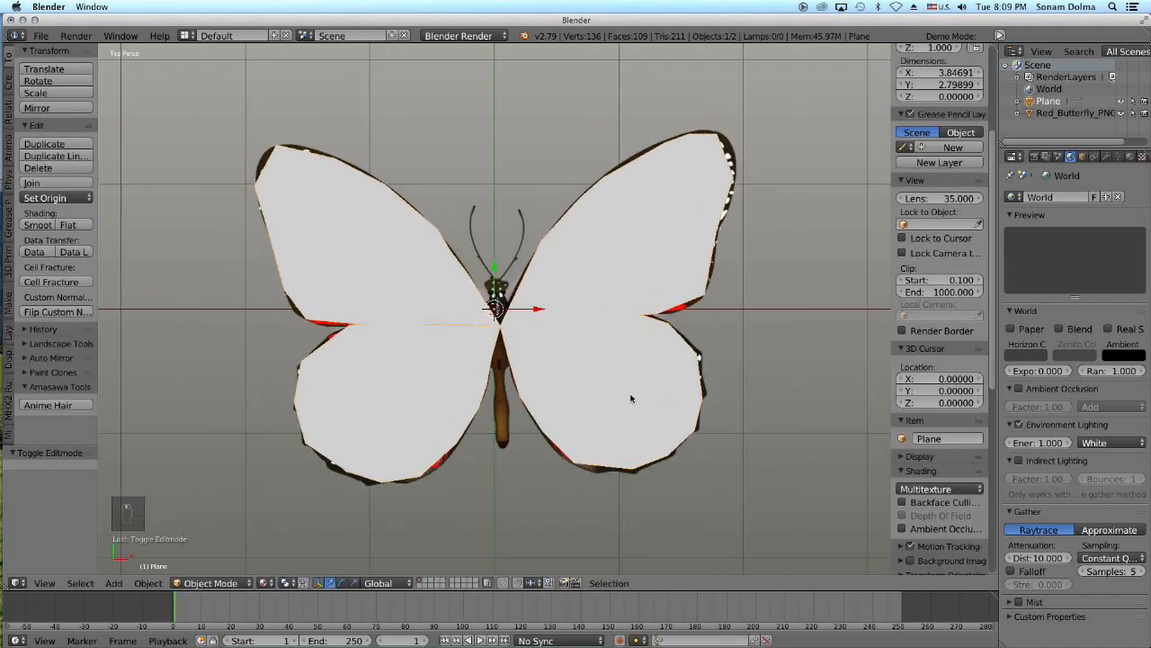
{"action": "left_click", "coordinate": [209, 583]}
{"action": "left_click", "coordinate": [208, 555]}
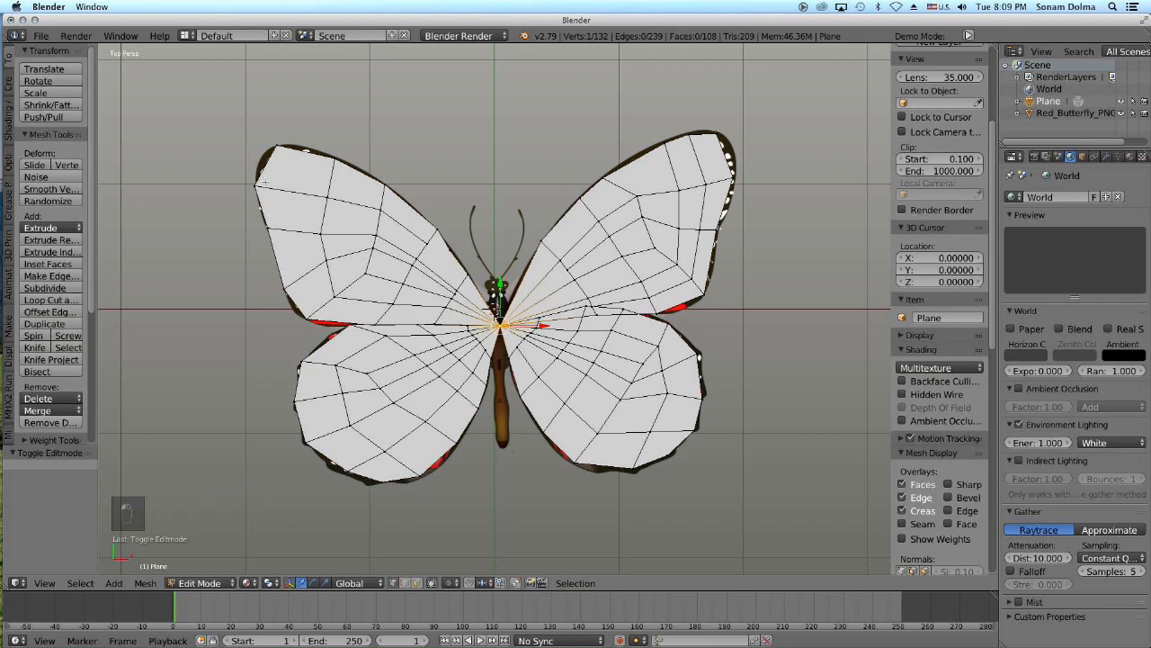
Step: Shift the upper left wing's outer-edge vertex just below the tip 0.019 in X and 0.087 in Y
{"action": "right_click", "coordinate": [259, 177]}
{"action": "key", "text": "g"}
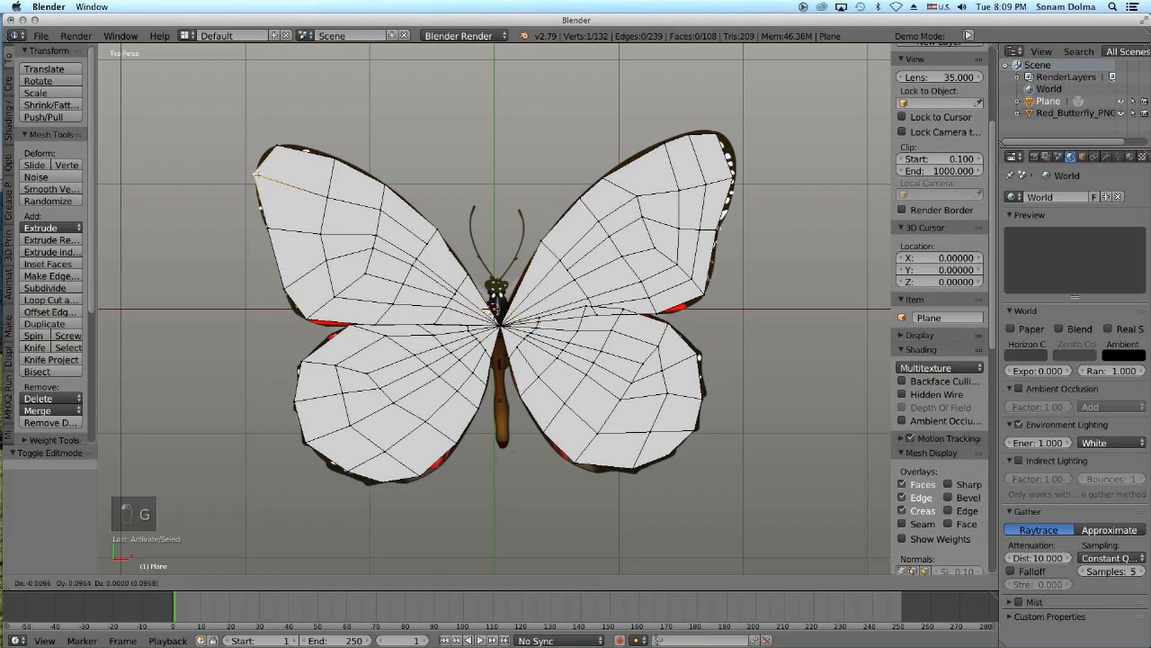
{"action": "left_click", "coordinate": [261, 174]}
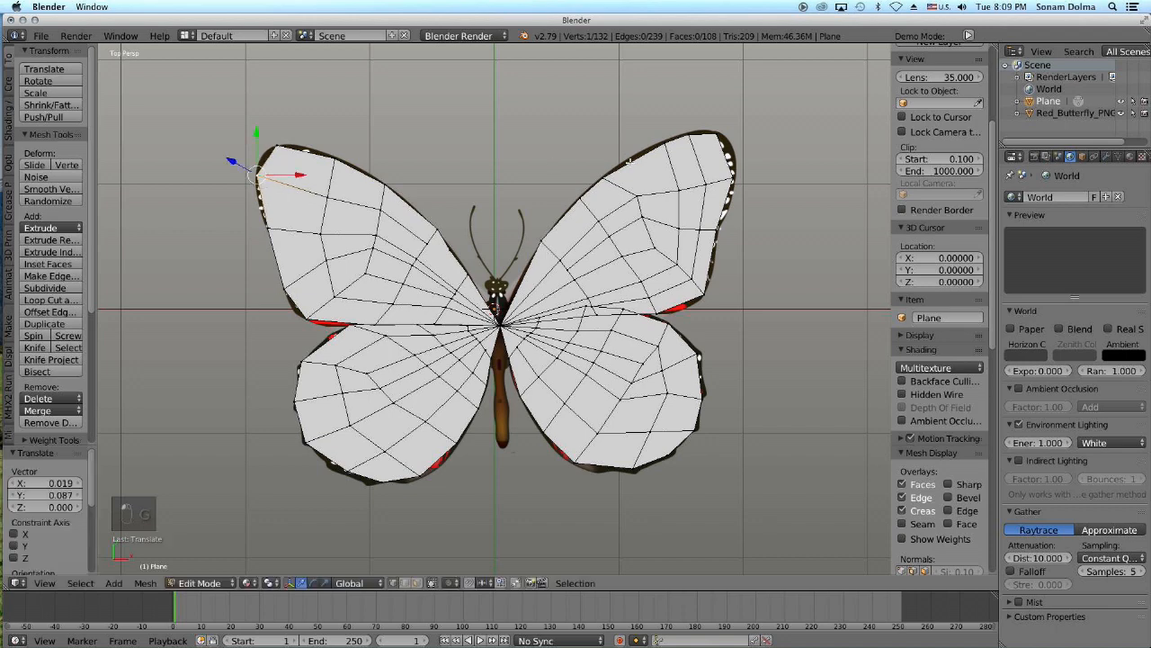
Step: Fit the upper right wing's outer-edge vertex below the tip to the outline and move the tip corner 0.024 in X and 0.010 in Y
{"action": "right_click", "coordinate": [732, 178]}
{"action": "key", "text": "g"}
{"action": "left_click", "coordinate": [737, 172]}
{"action": "right_click", "coordinate": [719, 138]}
{"action": "key", "text": "g"}
{"action": "left_click", "coordinate": [720, 135]}
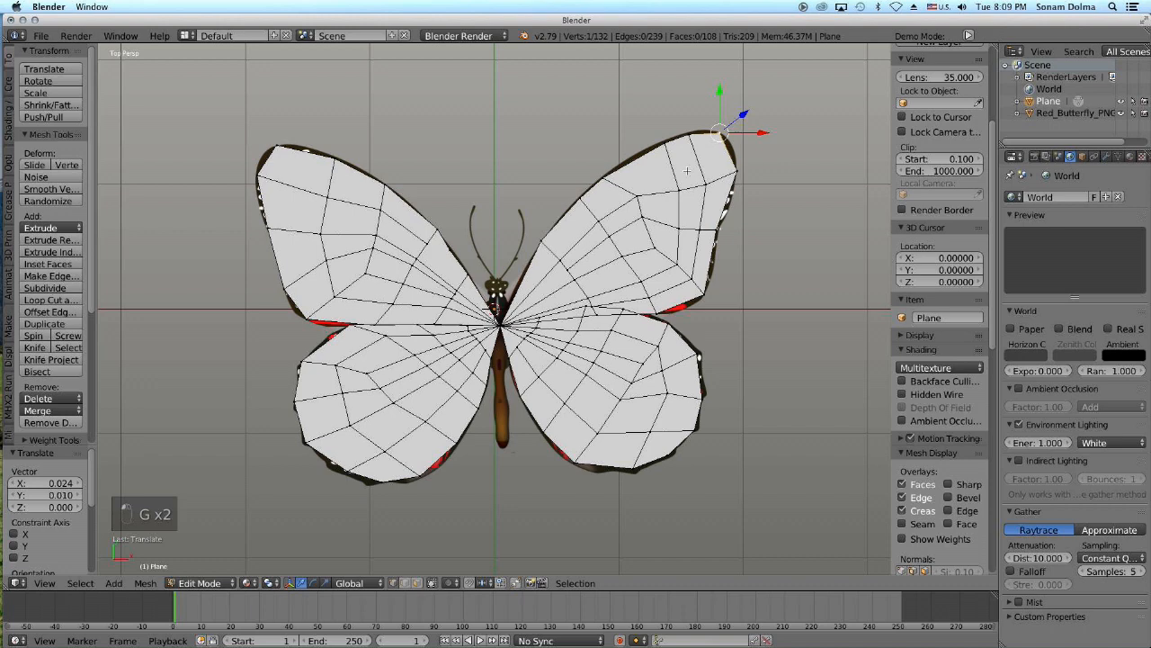
Step: Move the upper right wing's middle leading-edge vertex about 0.130 in X and 0.116 in Y onto the outline
{"action": "right_click", "coordinate": [613, 187]}
{"action": "key", "text": "g"}
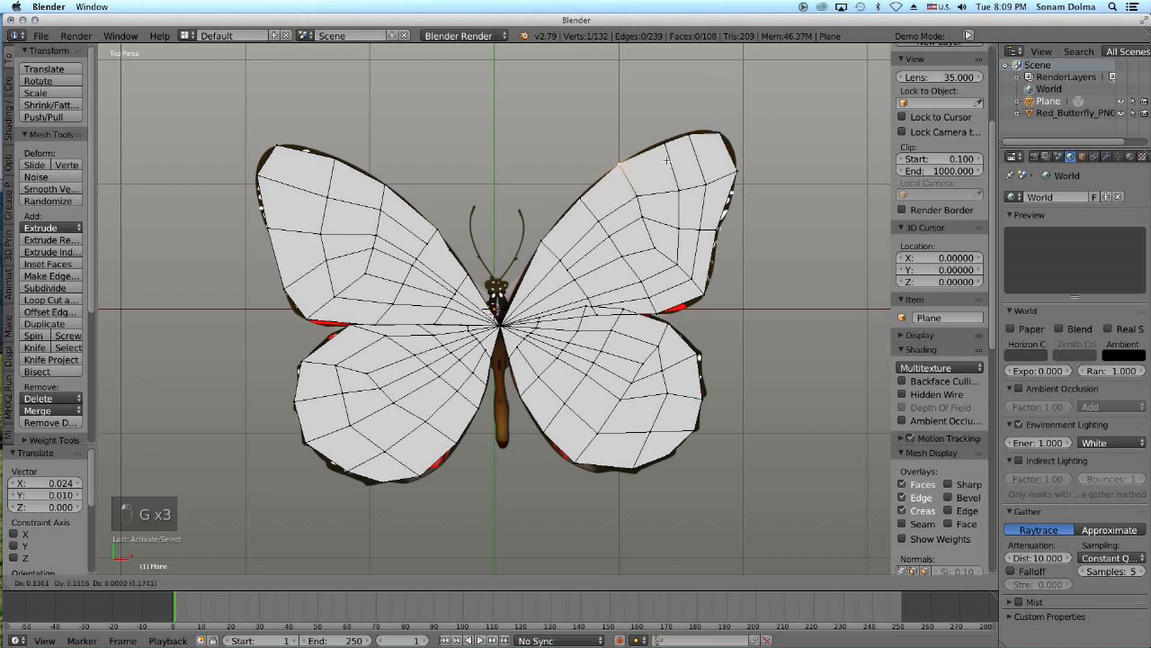
{"action": "left_click", "coordinate": [667, 160]}
Step: Adjust two lower interior vertices of the upper right wing, shifting the one near the outer edge 0.010 in X and -0.005 in Y
{"action": "right_click", "coordinate": [665, 247]}
{"action": "key", "text": "g"}
{"action": "left_click", "coordinate": [664, 242]}
{"action": "right_click", "coordinate": [708, 226]}
{"action": "key", "text": "g"}
{"action": "left_click", "coordinate": [706, 228]}
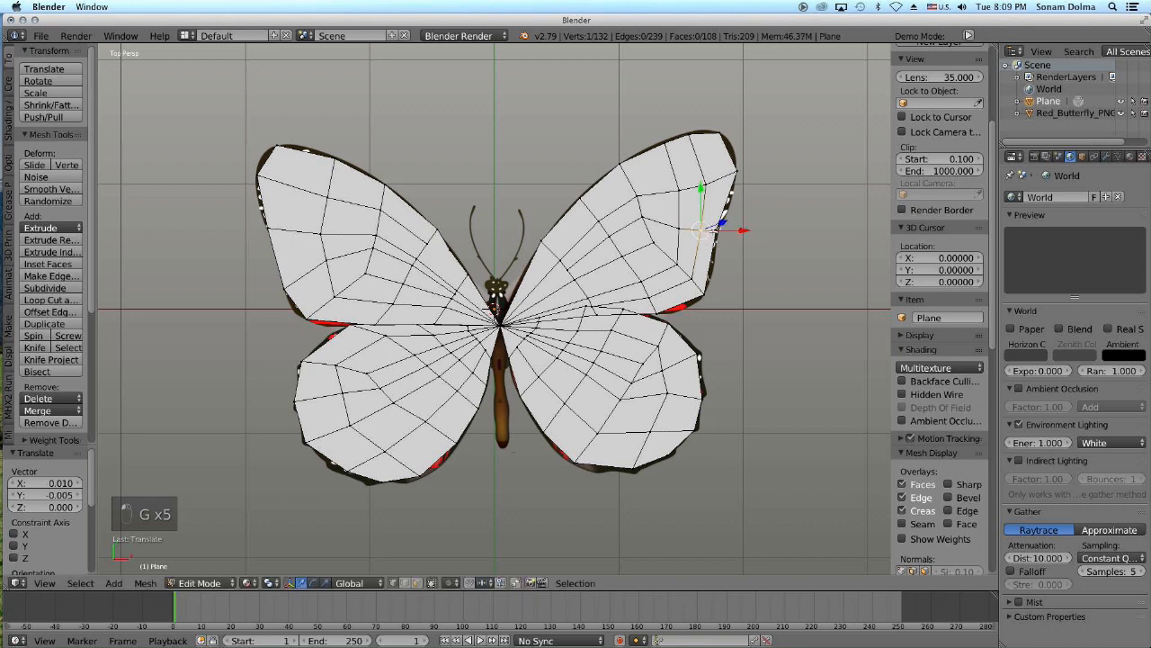
Step: Switch the wing mesh to Object Mode and view the whole butterfly silhouette
{"action": "right_click", "coordinate": [703, 295]}
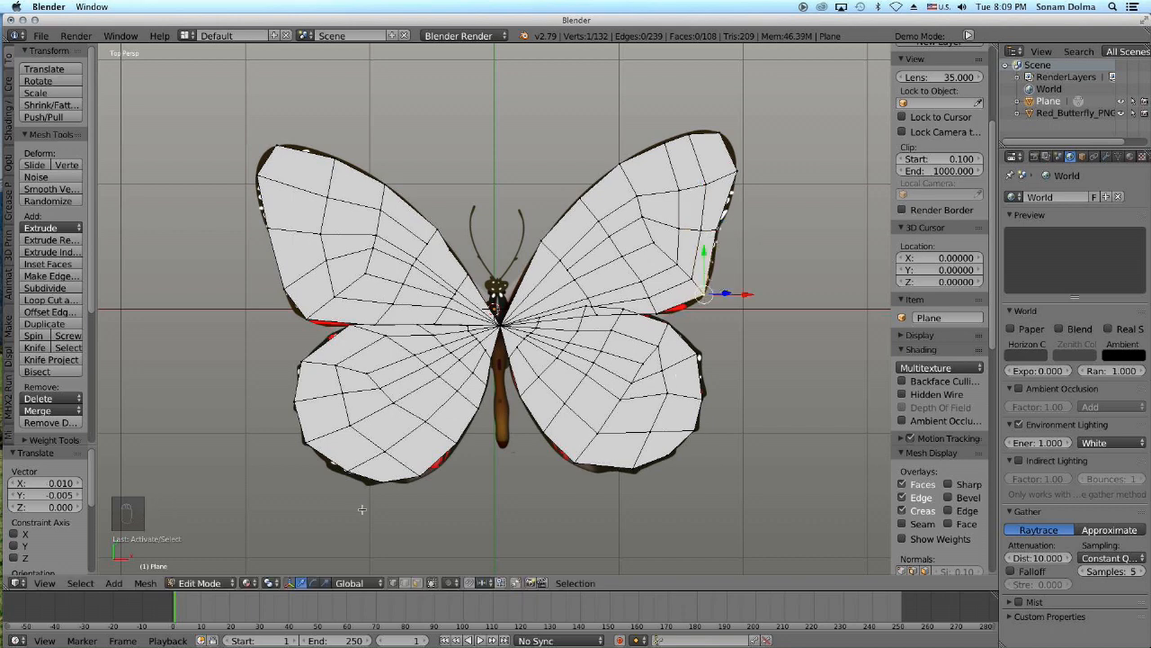
{"action": "left_click", "coordinate": [200, 583]}
{"action": "left_click", "coordinate": [203, 578]}
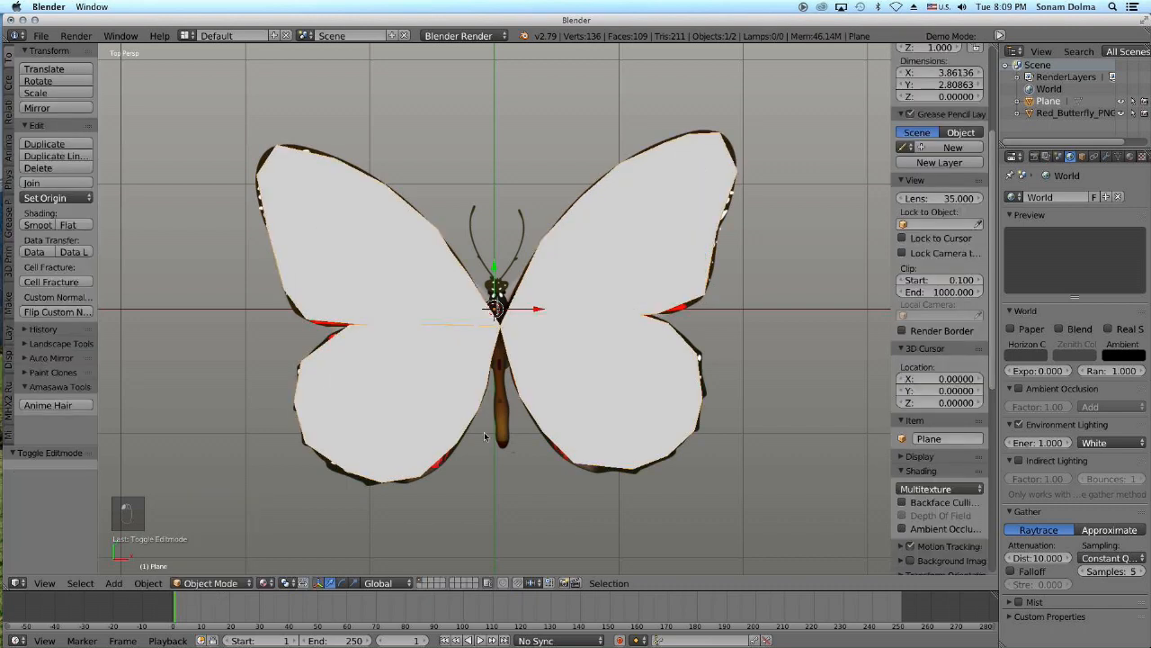
{"action": "scroll", "coordinate": [541, 409], "scroll_direction": "up", "scroll_amount": 1}
{"action": "scroll", "coordinate": [540, 405], "scroll_direction": "down", "scroll_amount": 3}
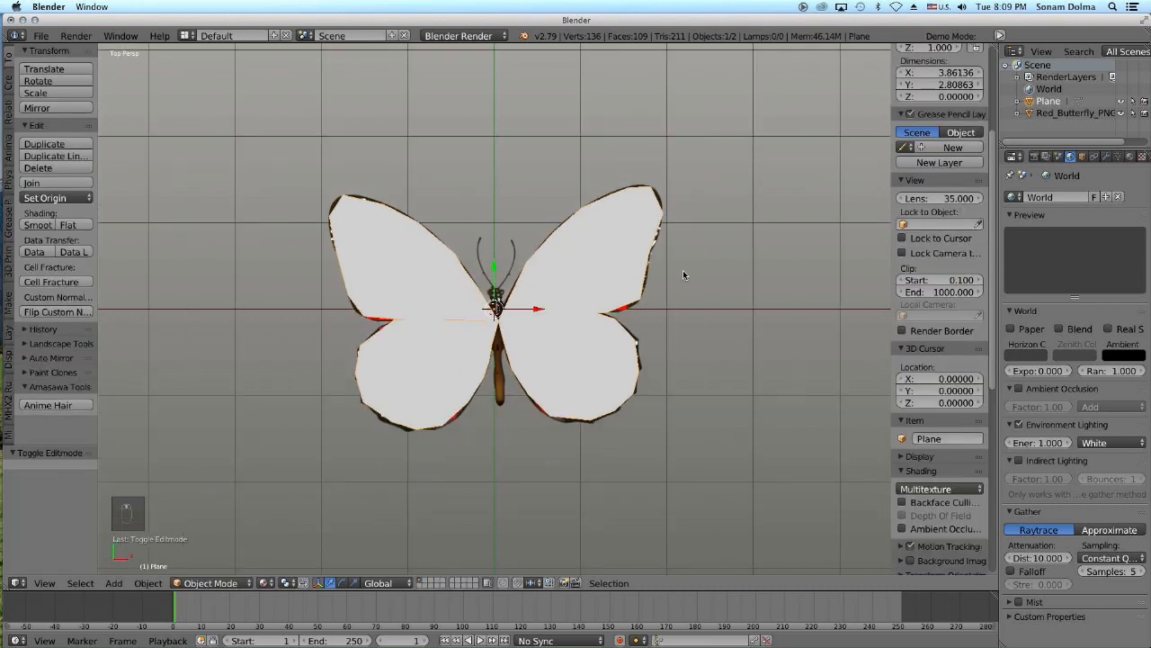